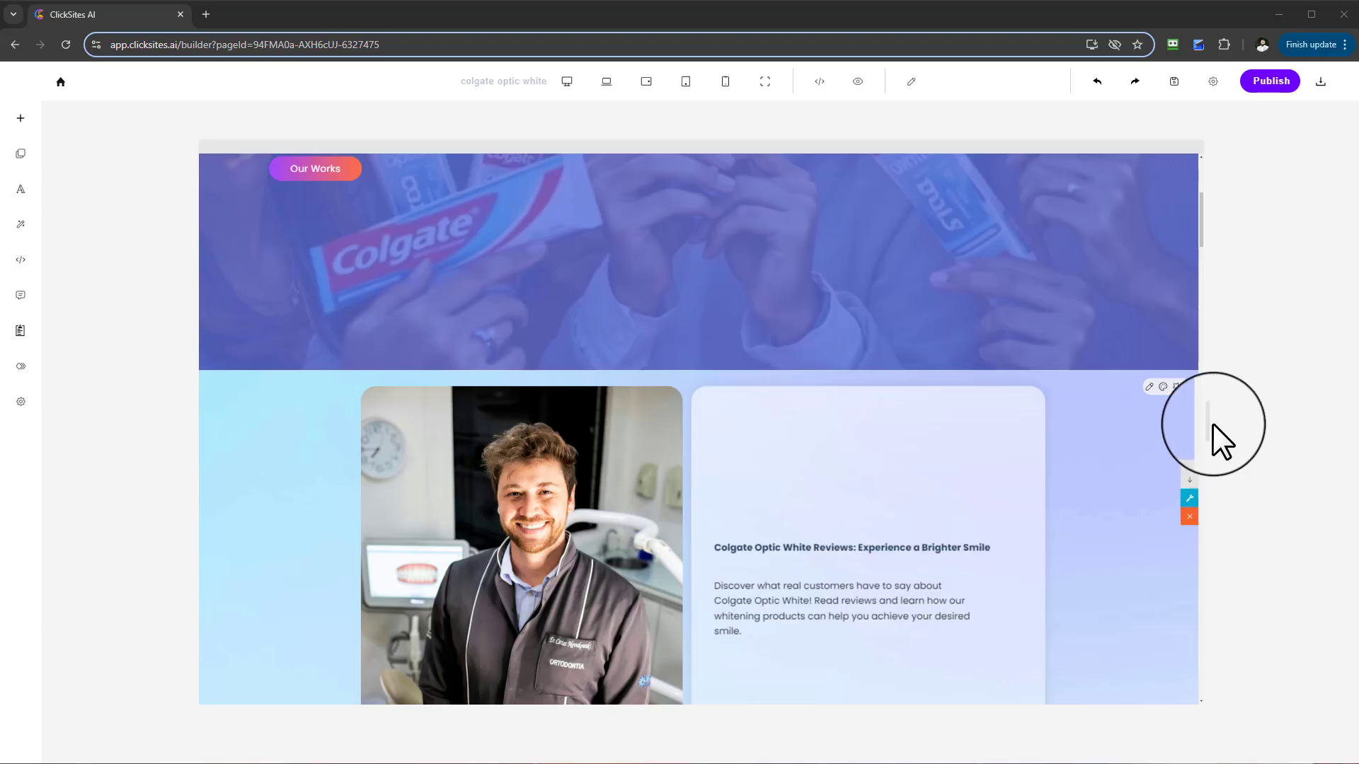
# Step: Review the page's sections from the Colgate hero banner down to the contact block and return to the hero
pyautogui.scroll(5, 1165, 404)
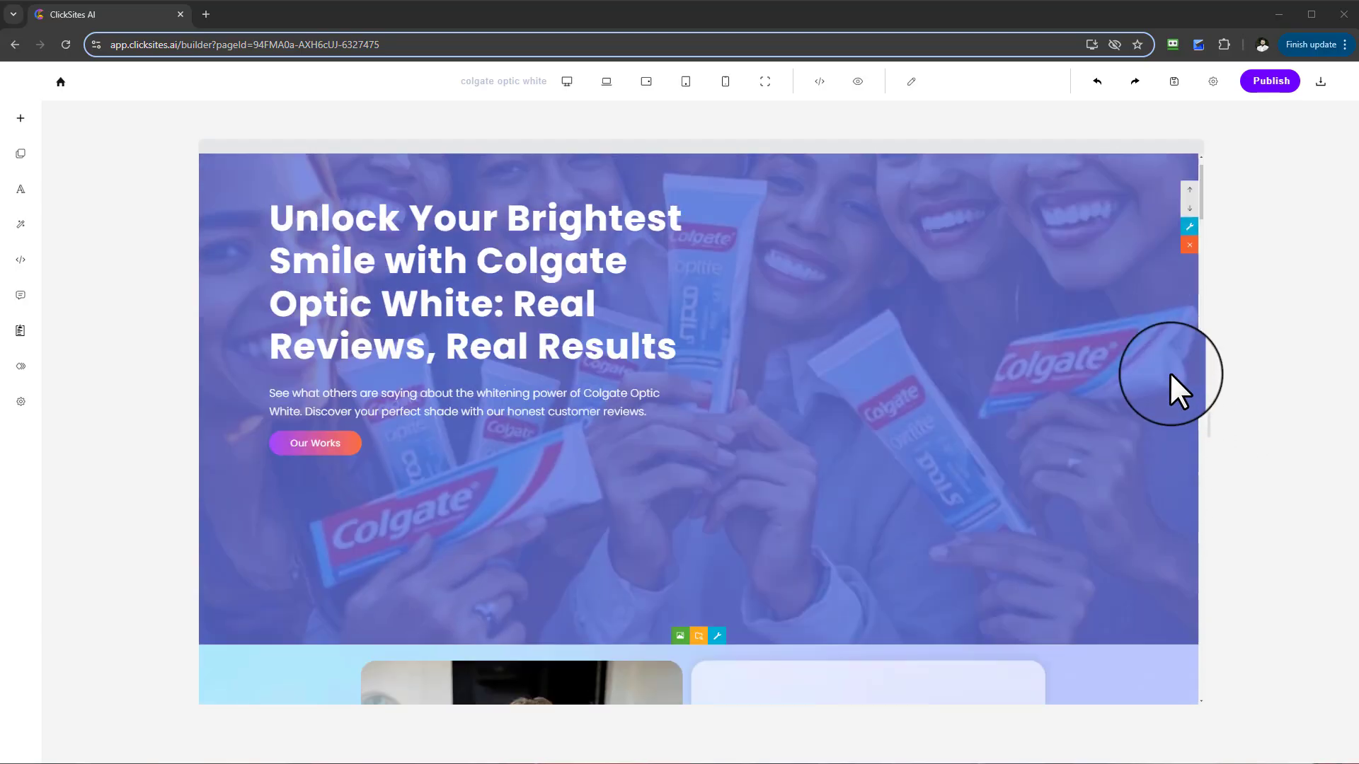
pyautogui.scroll(-10, 889, 542)
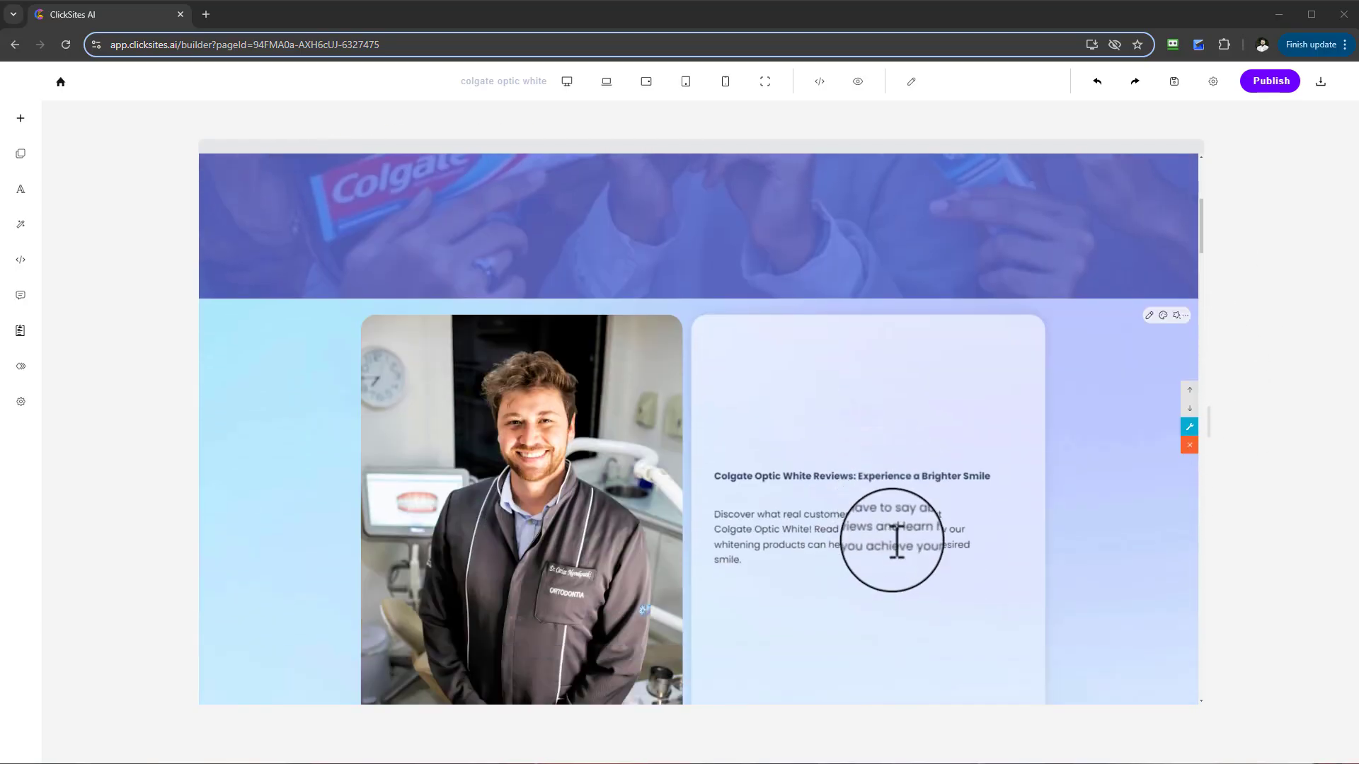
pyautogui.scroll(-8, 1026, 549)
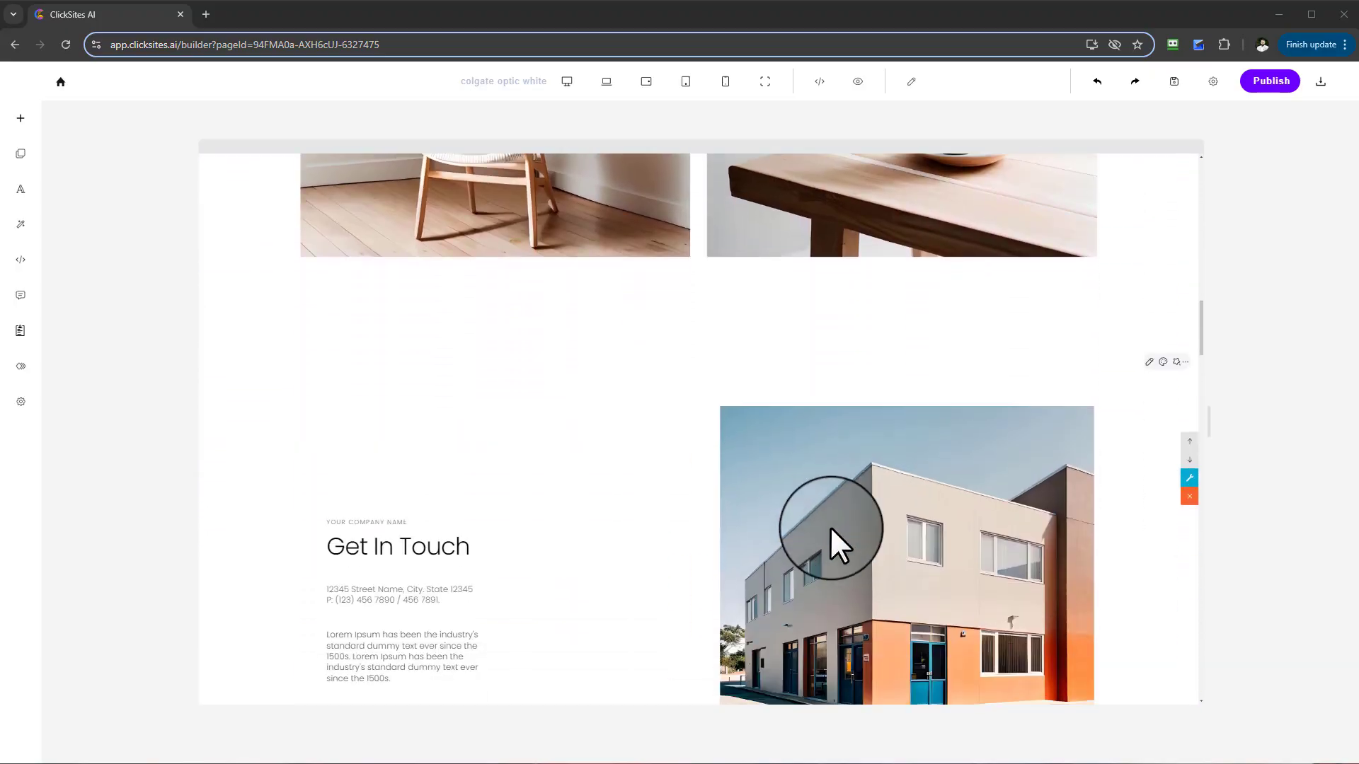
pyautogui.scroll(5, 834, 547)
pyautogui.click(1184, 272)
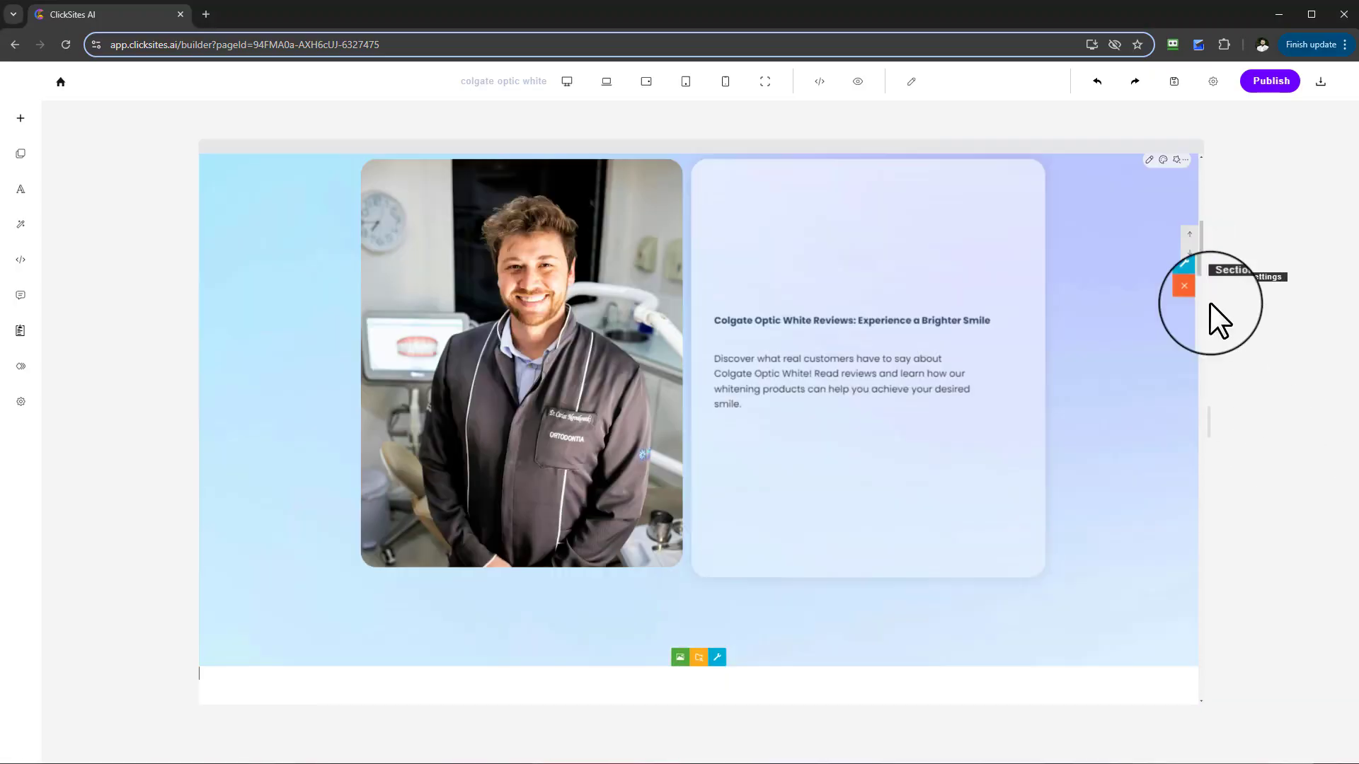
pyautogui.scroll(8, 1148, 459)
pyautogui.scroll(-10, 1155, 471)
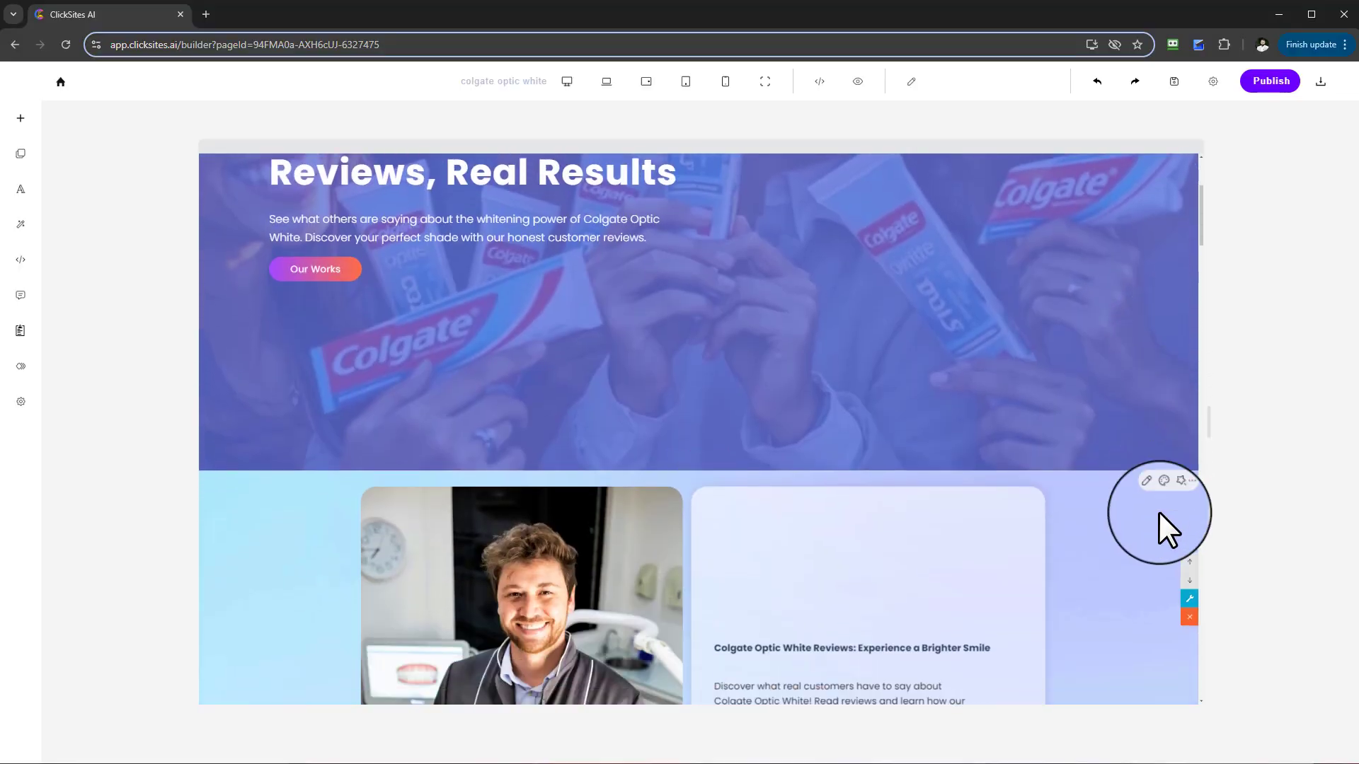
pyautogui.scroll(10, 1165, 520)
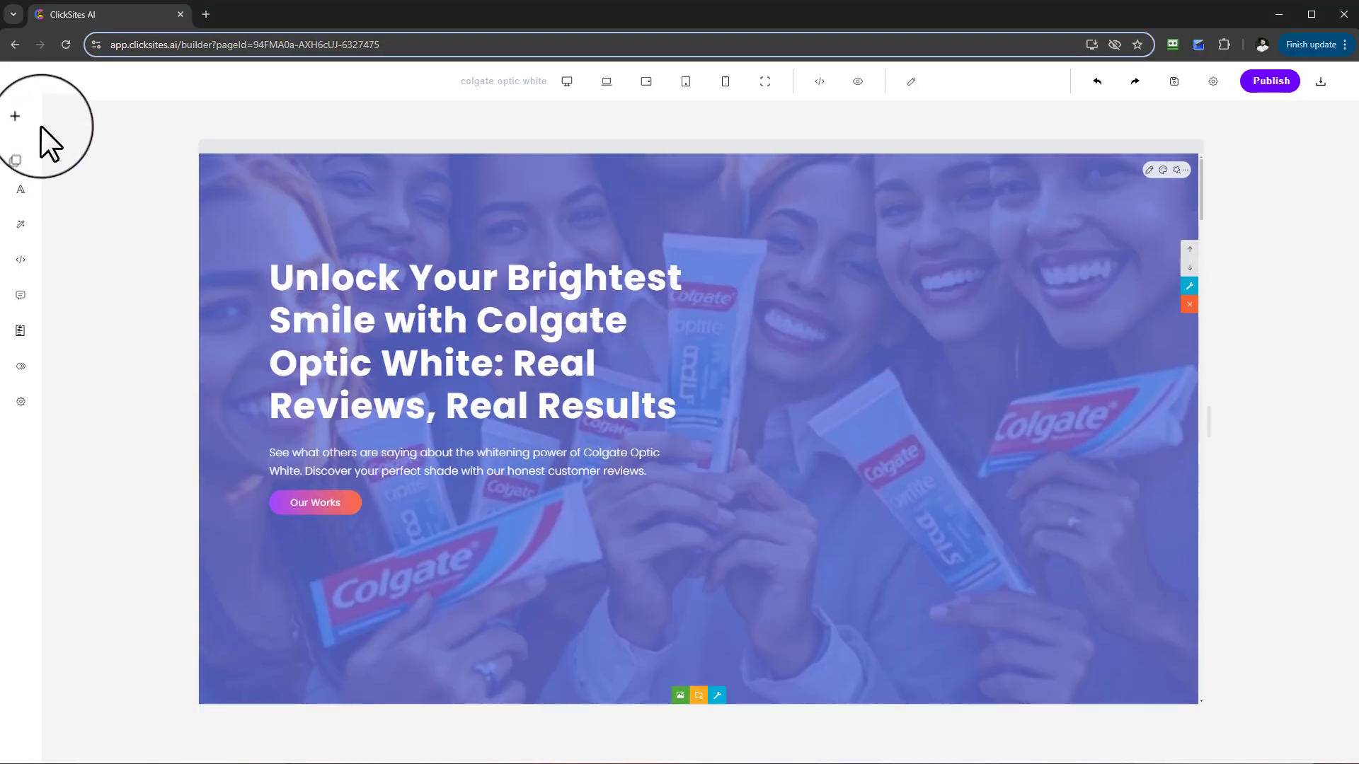
# Step: Add the Canvas Mode section from the Basic category beneath the hero banner
pyautogui.click(21, 119)
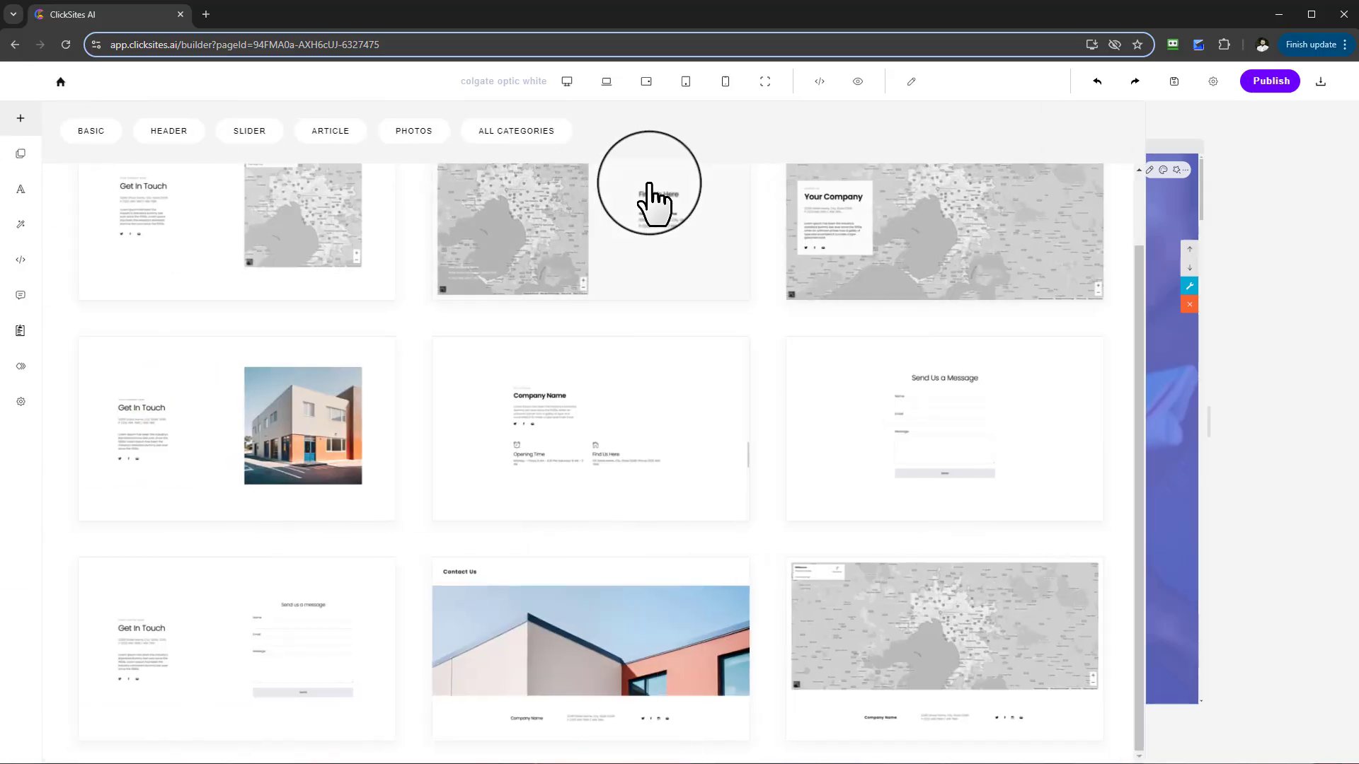
pyautogui.click(92, 134)
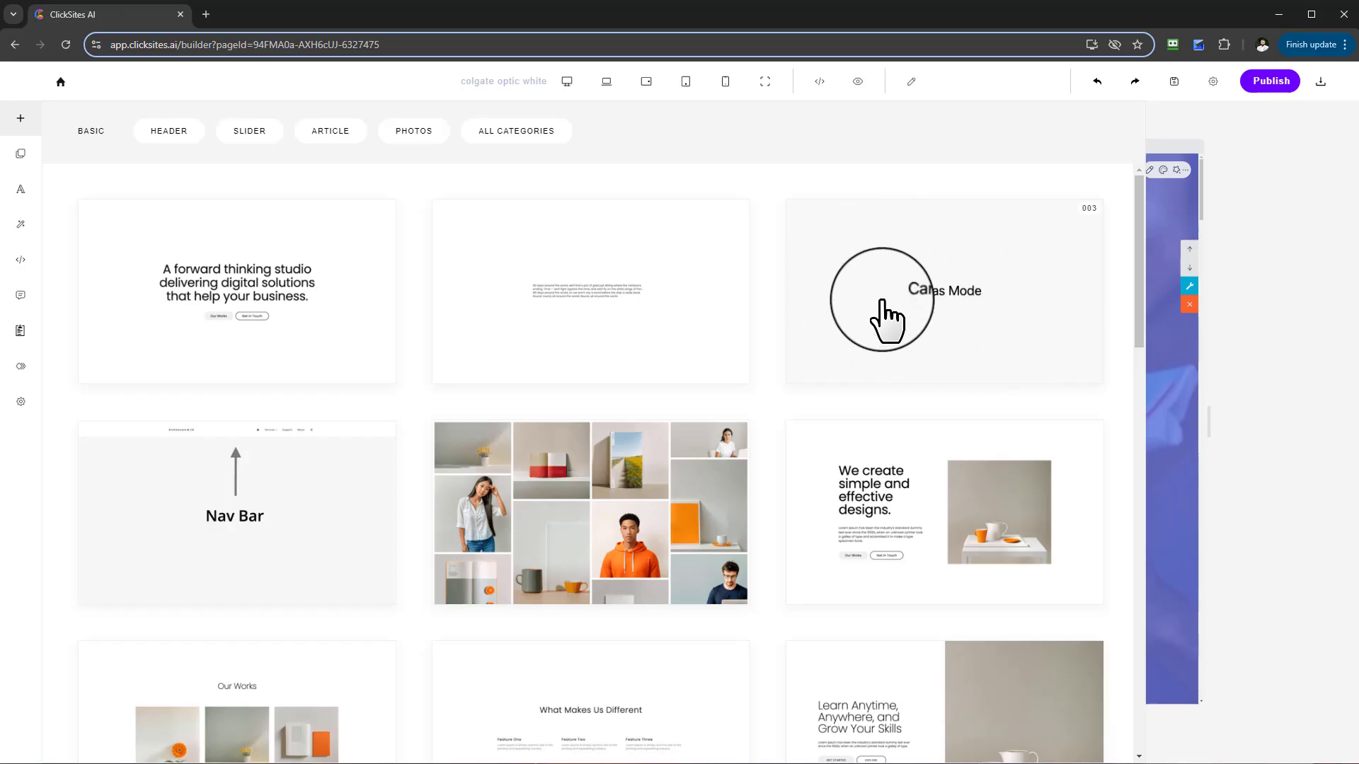
pyautogui.click(948, 293)
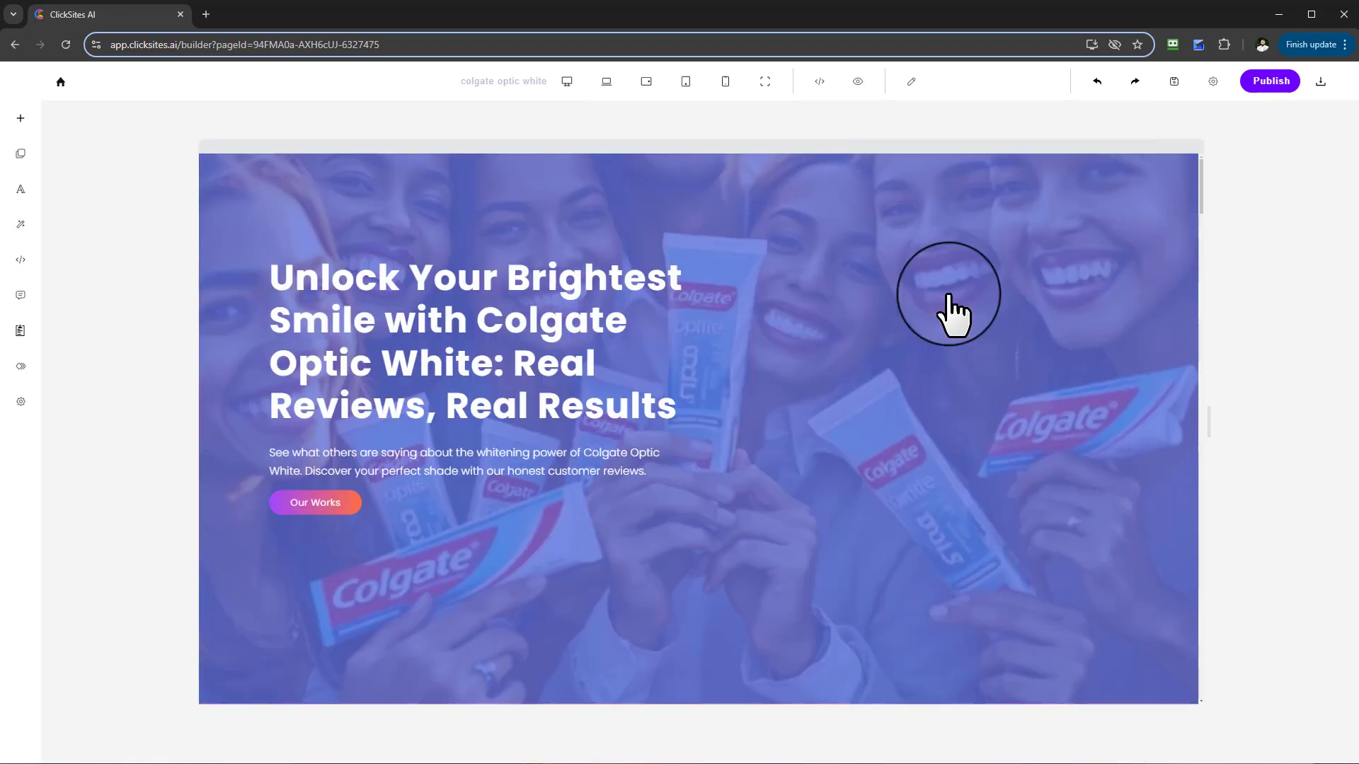
pyautogui.scroll(3, 1104, 297)
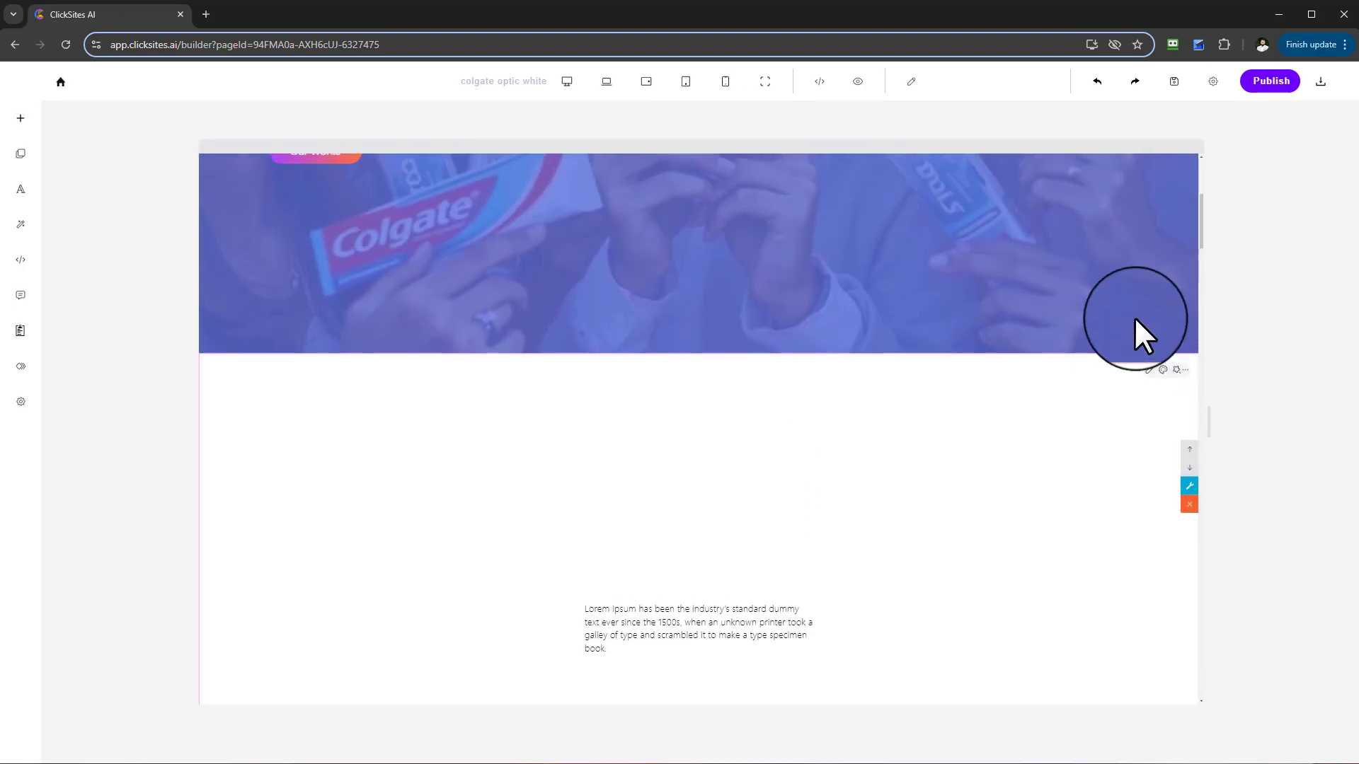
pyautogui.scroll(-3, 615, 354)
pyautogui.scroll(-2, 304, 318)
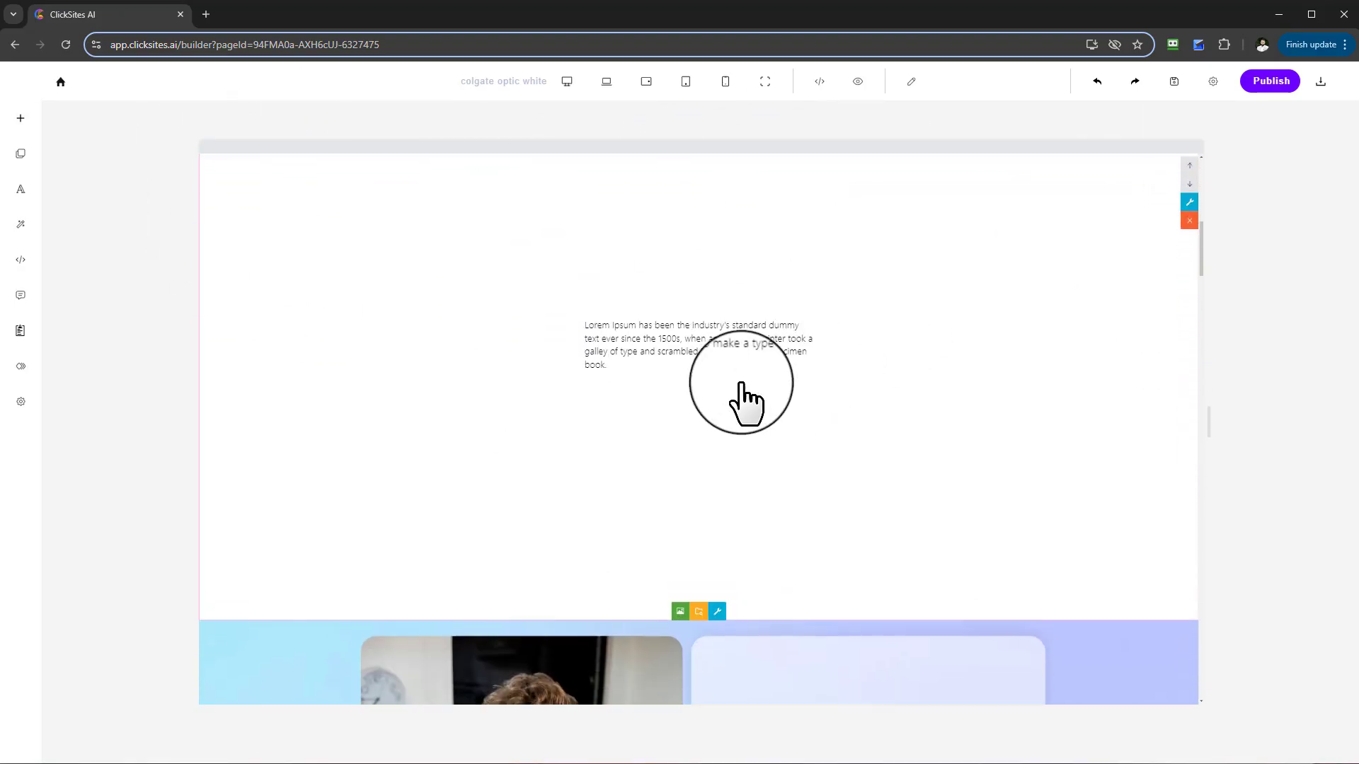
# Step: Reposition the Lorem Ipsum text block freely within the new canvas section
pyautogui.scroll(2, 750, 425)
pyautogui.click(683, 425)
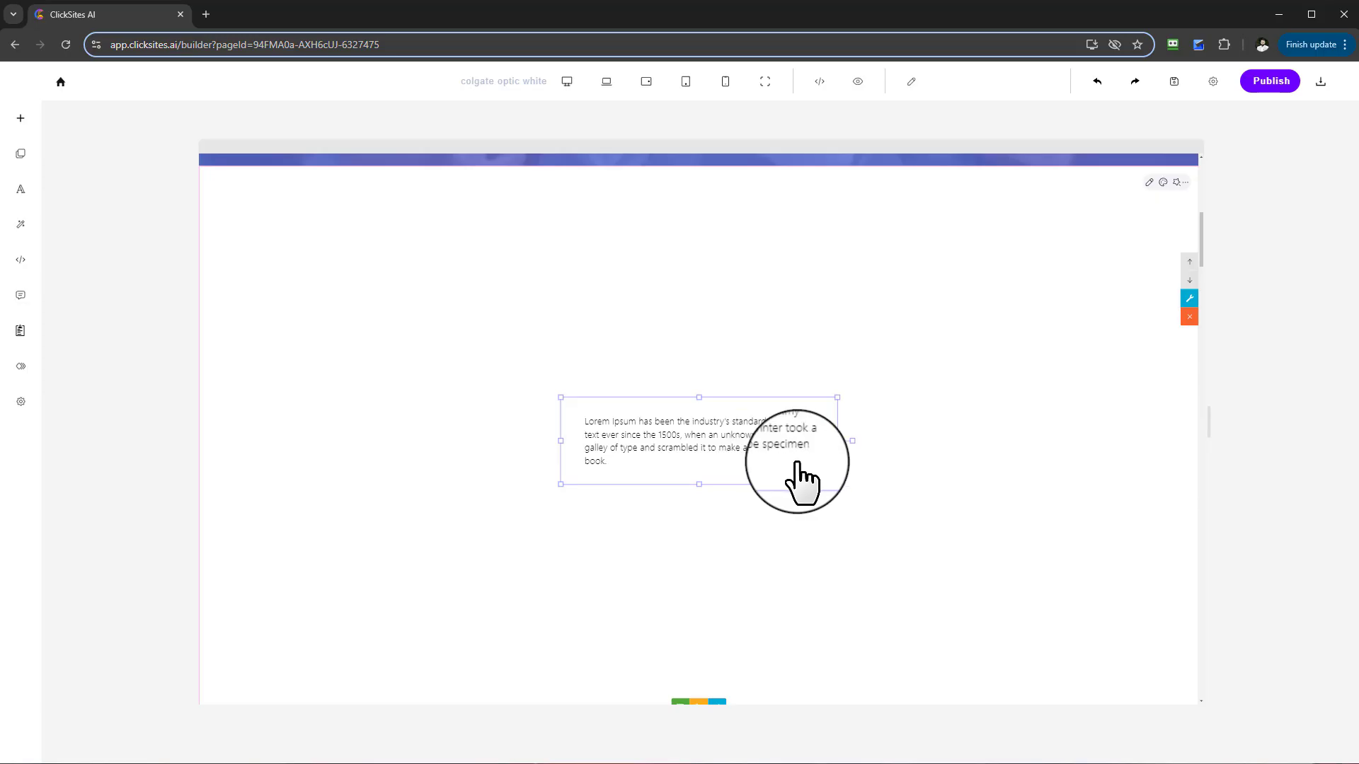
pyautogui.moveTo(773, 453); pyautogui.dragTo(804, 385)
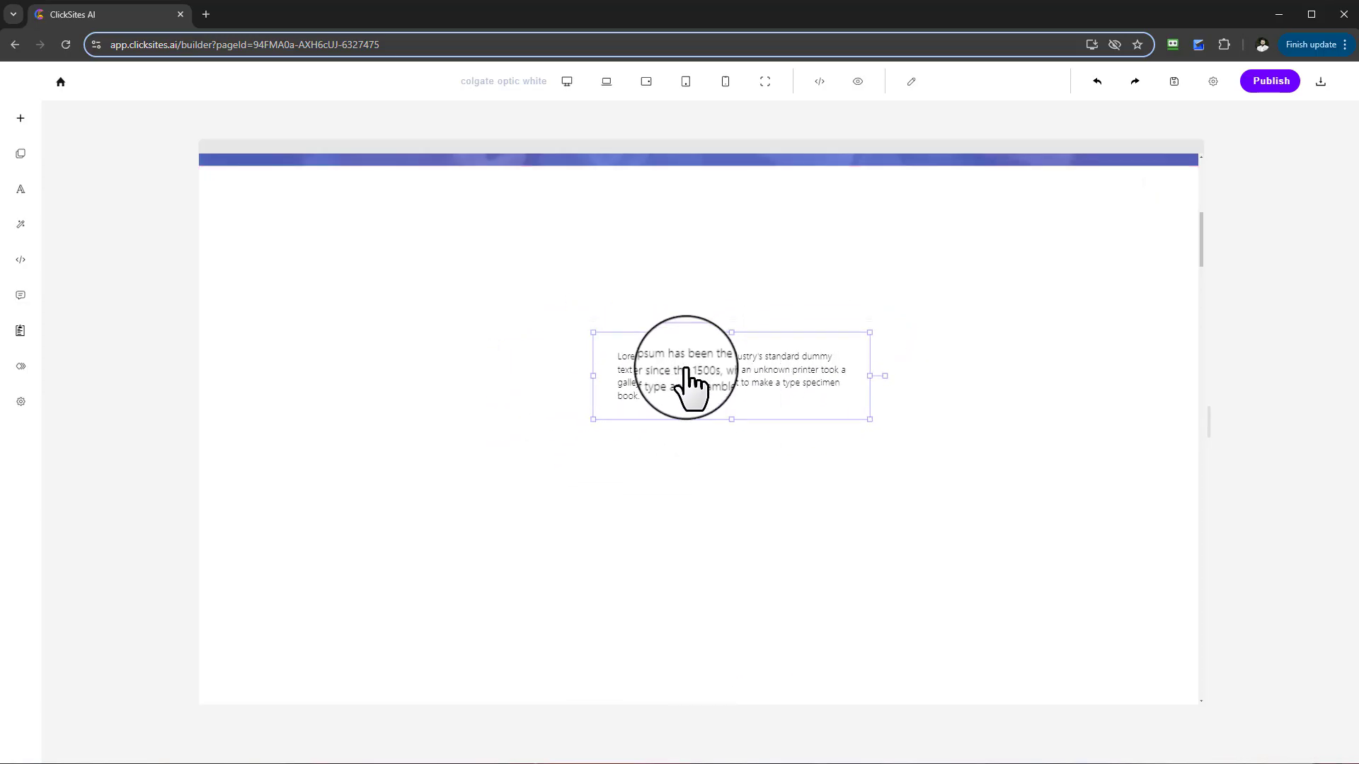
pyautogui.moveTo(686, 371); pyautogui.dragTo(754, 425)
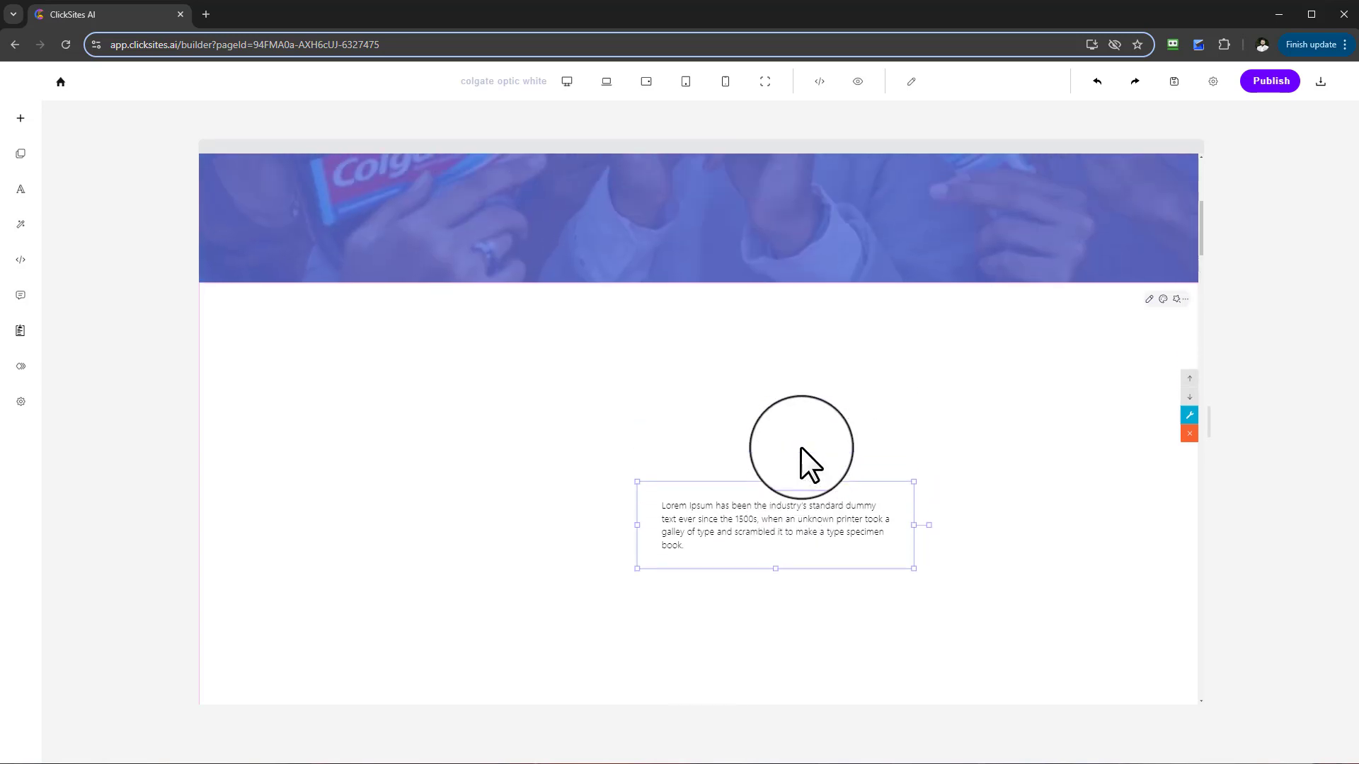
# Step: Widen the reviews text card beside the dentist photo by shifting the column divider toward the photo
pyautogui.scroll(3, 802, 450)
pyautogui.scroll(-8, 768, 495)
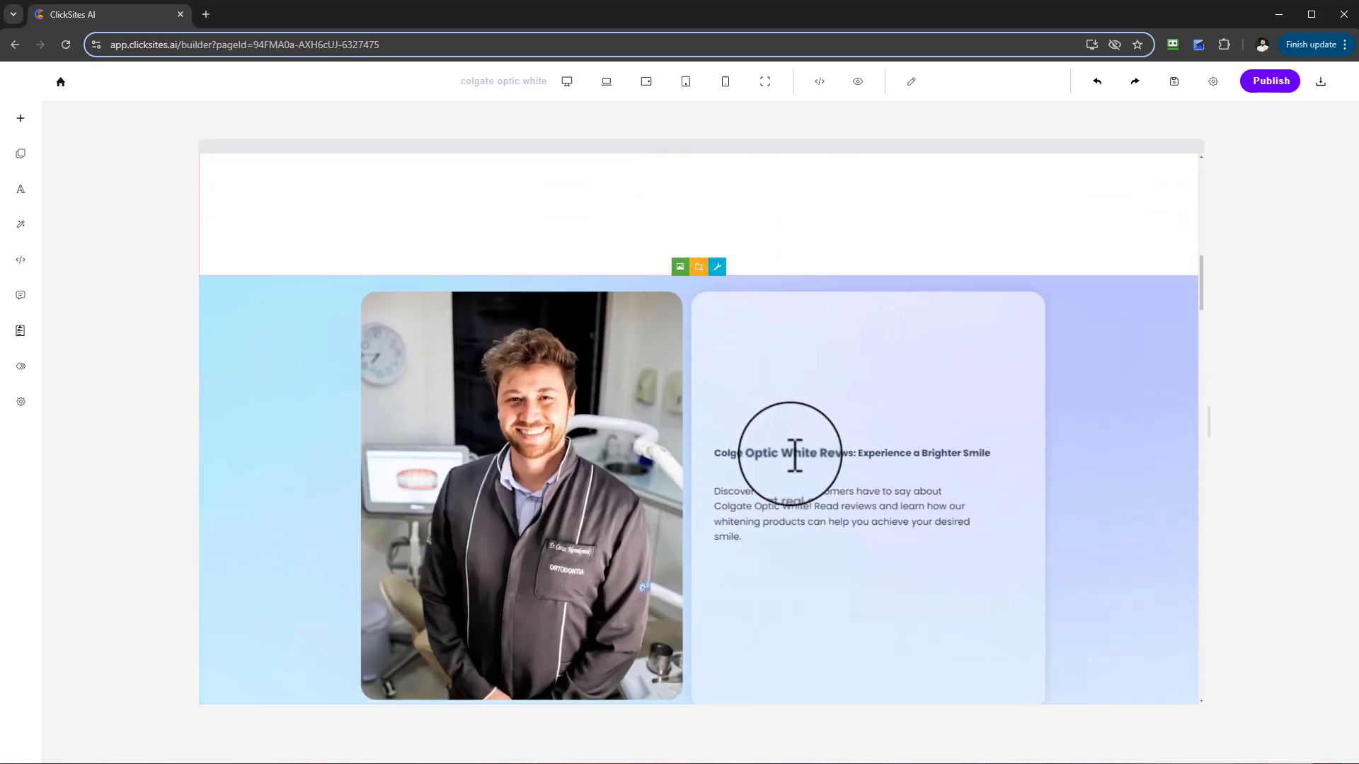
pyautogui.scroll(-1, 795, 456)
pyautogui.moveTo(689, 445); pyautogui.dragTo(634, 462)
pyautogui.click(1034, 411)
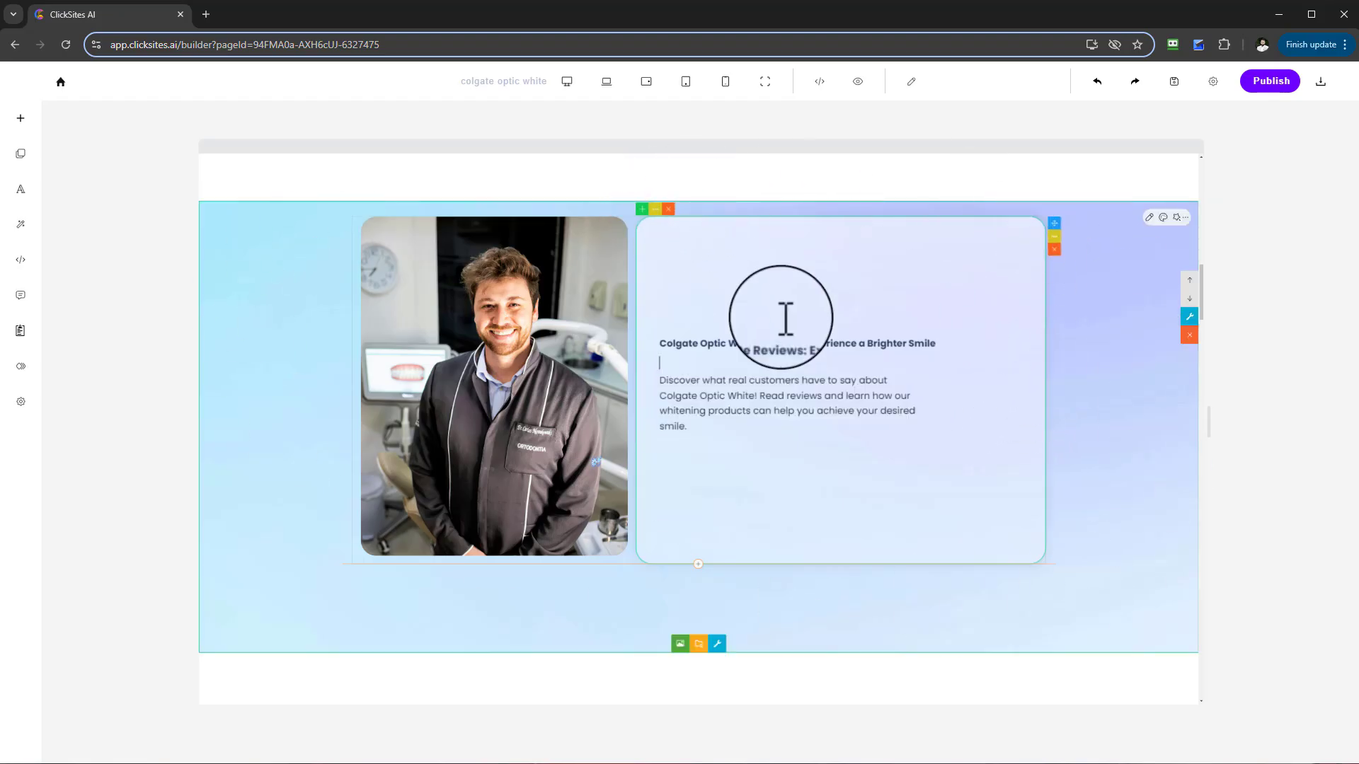
# Step: Move the Lorem Ipsum block toward the upper left of the canvas section and make it wider
pyautogui.scroll(10, 728, 425)
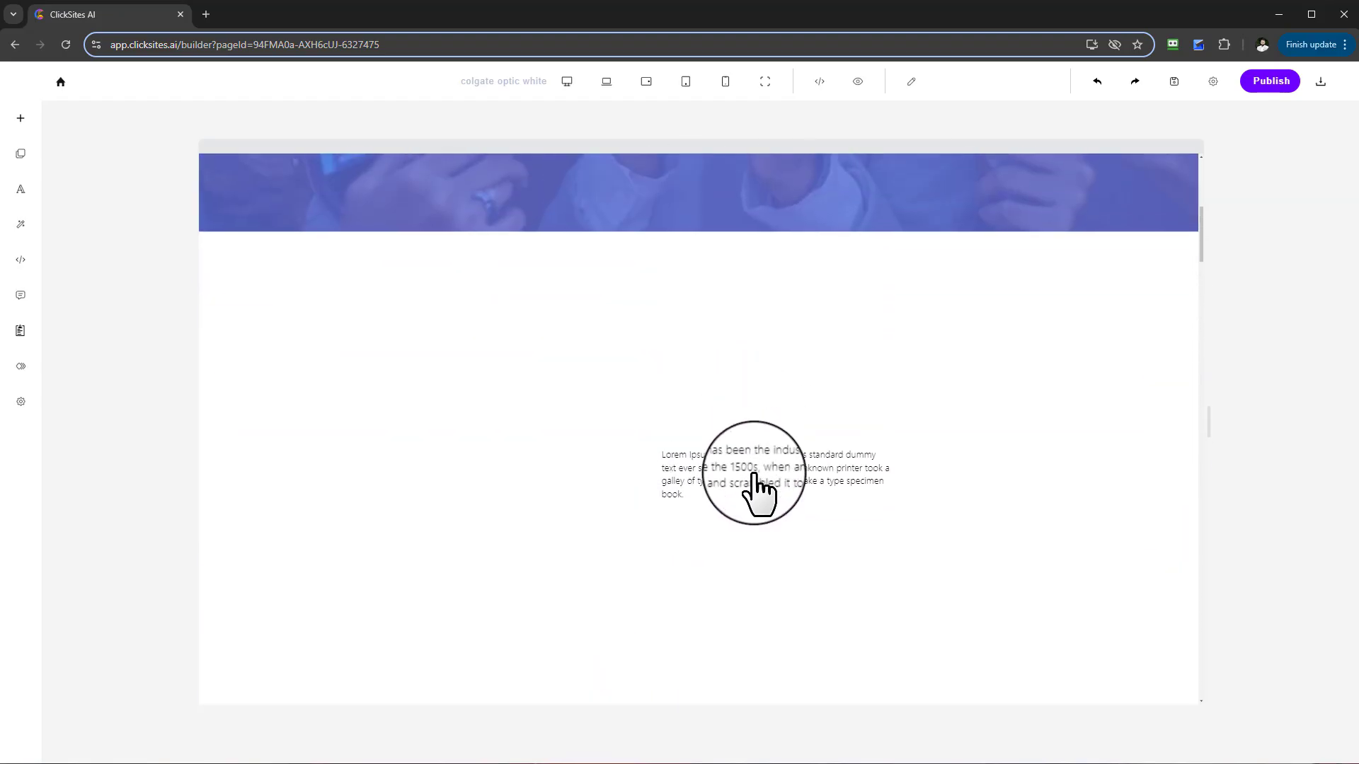
pyautogui.moveTo(754, 484); pyautogui.dragTo(604, 413)
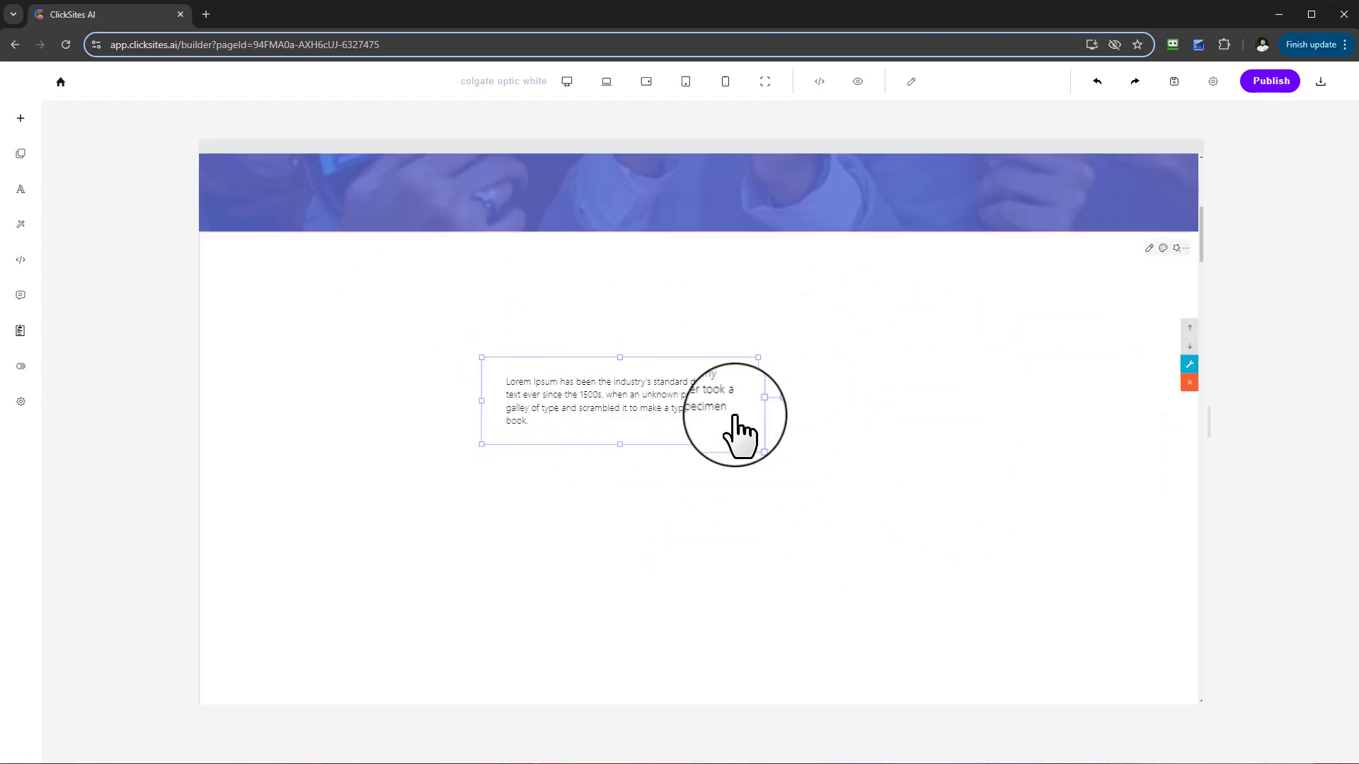
pyautogui.moveTo(765, 438); pyautogui.dragTo(819, 388)
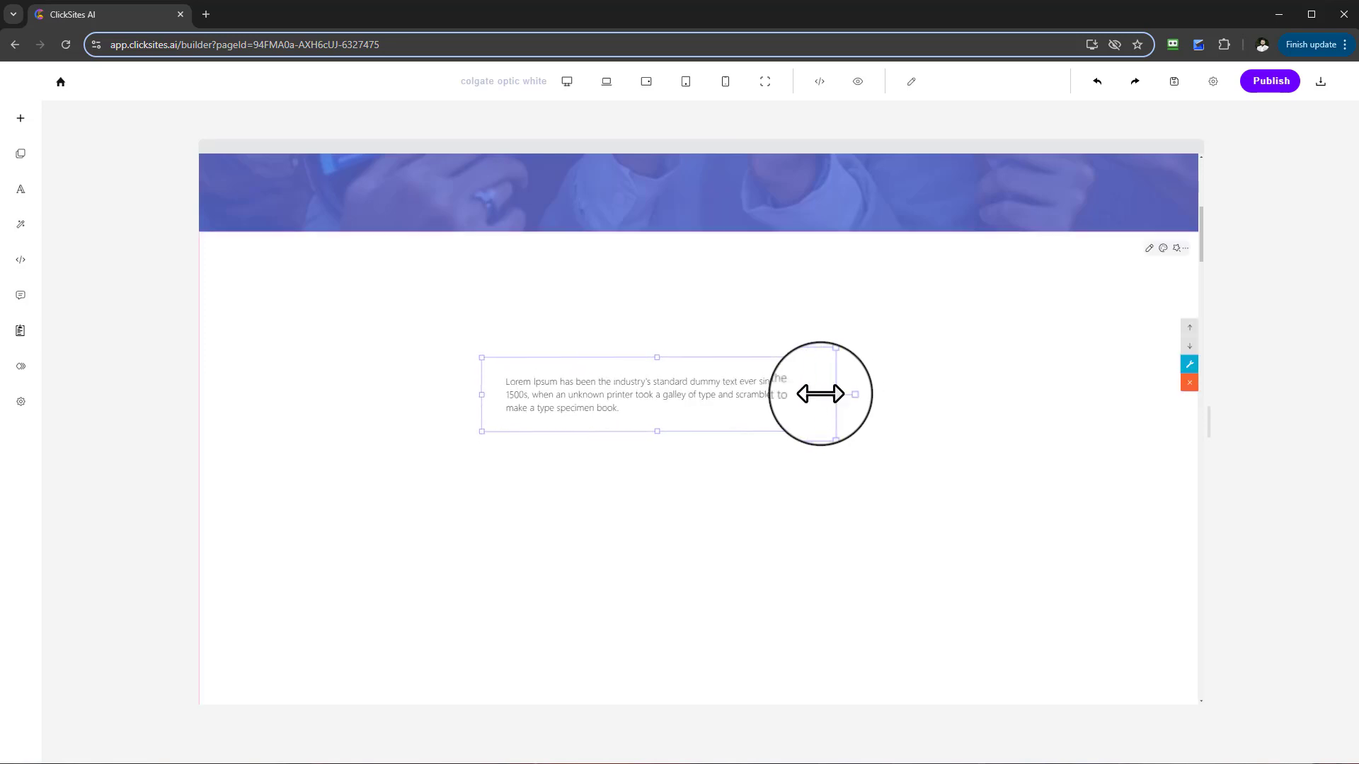
# Step: Delete the Lorem Ipsum paragraph from the canvas block, leaving the block empty
pyautogui.doubleClick(796, 409)
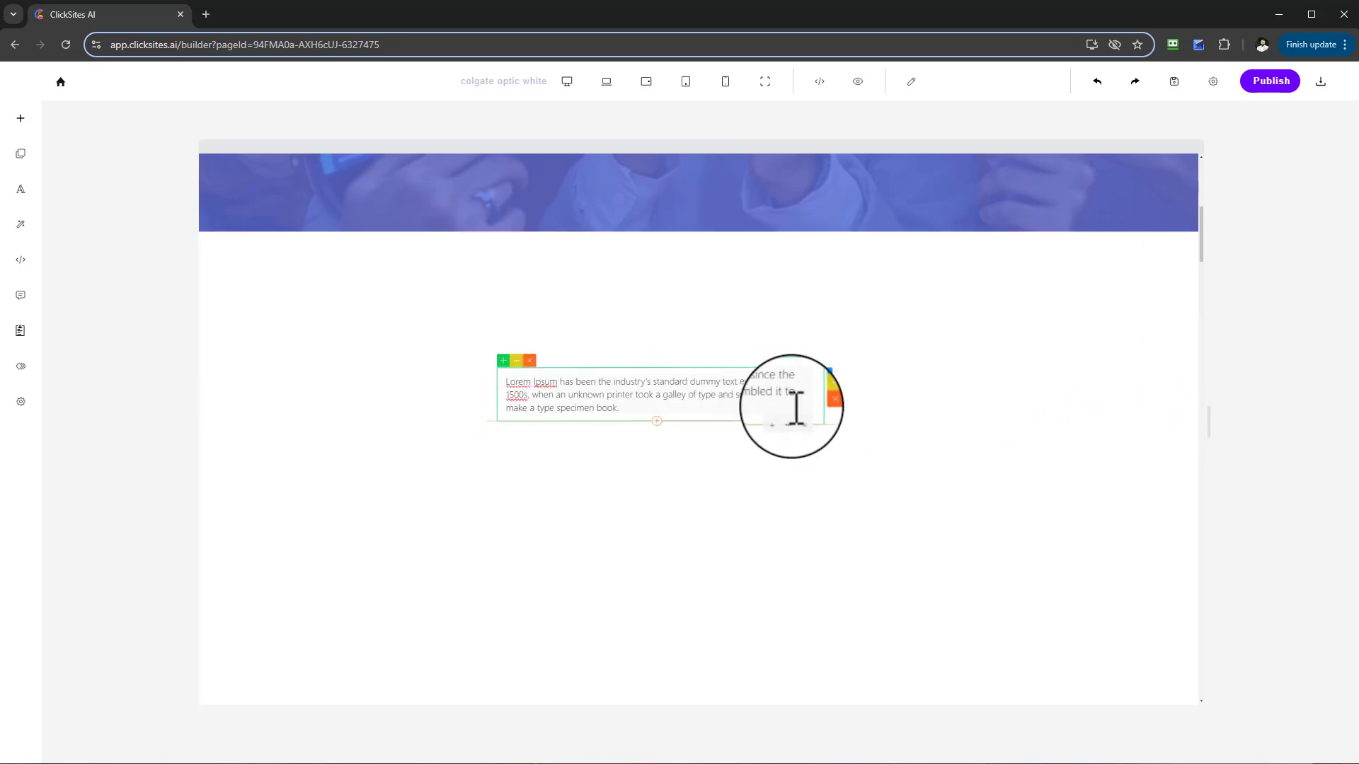
pyautogui.click(826, 401)
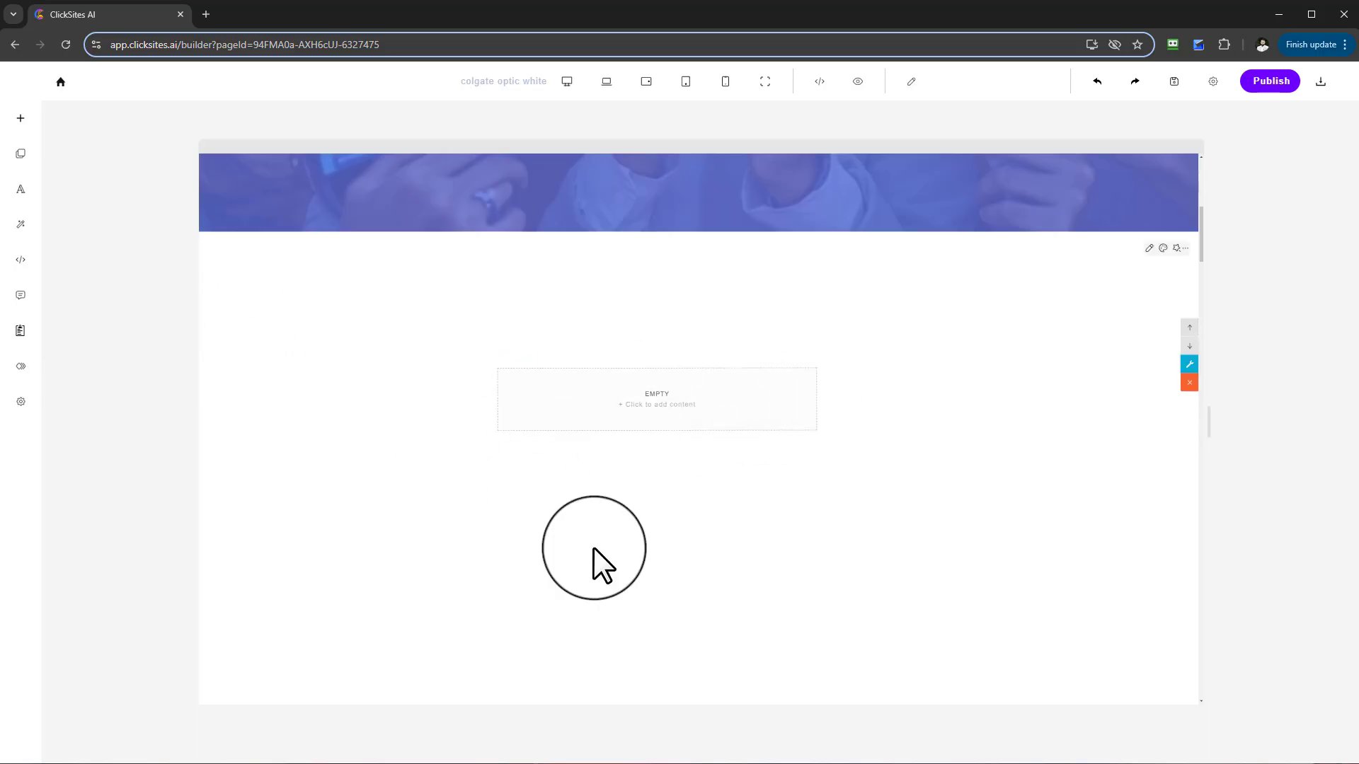
pyautogui.click(559, 428)
pyautogui.click(665, 312)
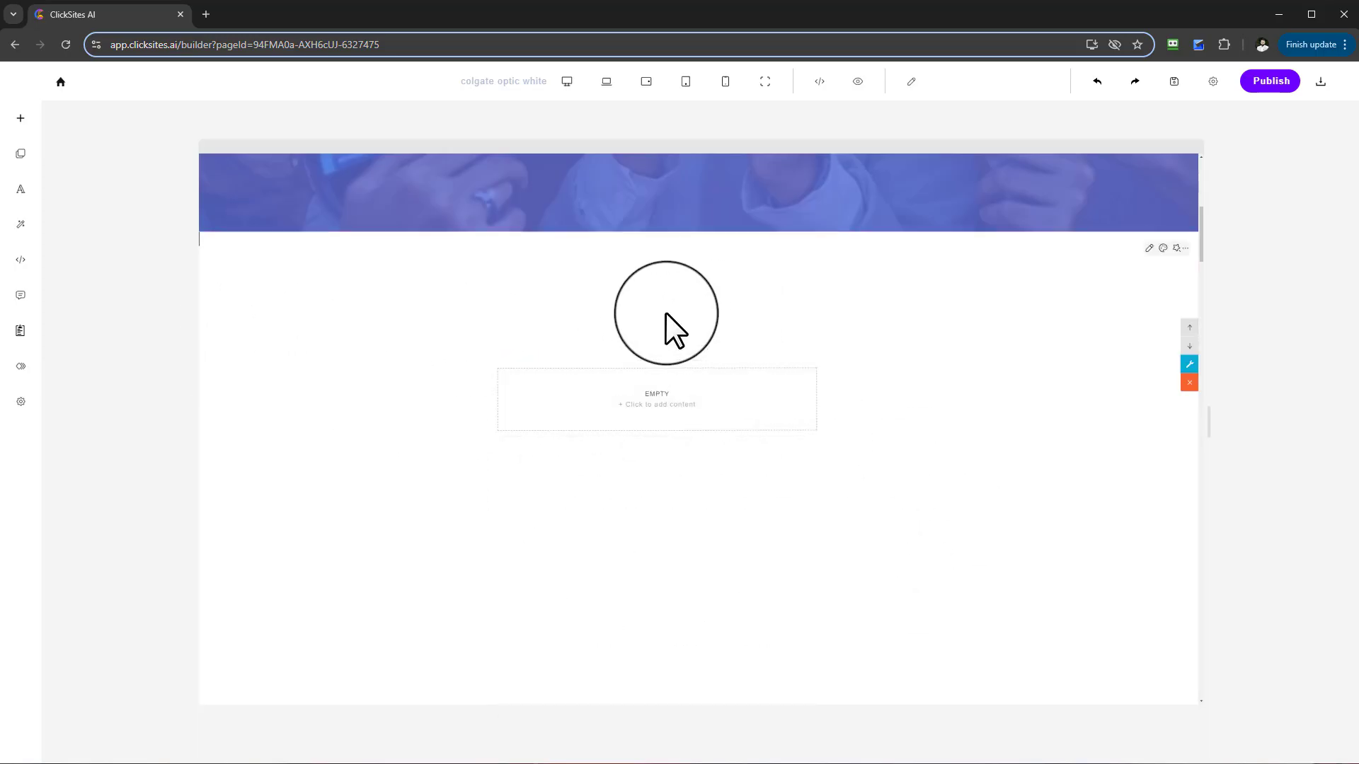
# Step: Fill the empty canvas block with the Café & Bistro design from the additional Headline content
pyautogui.click(685, 400)
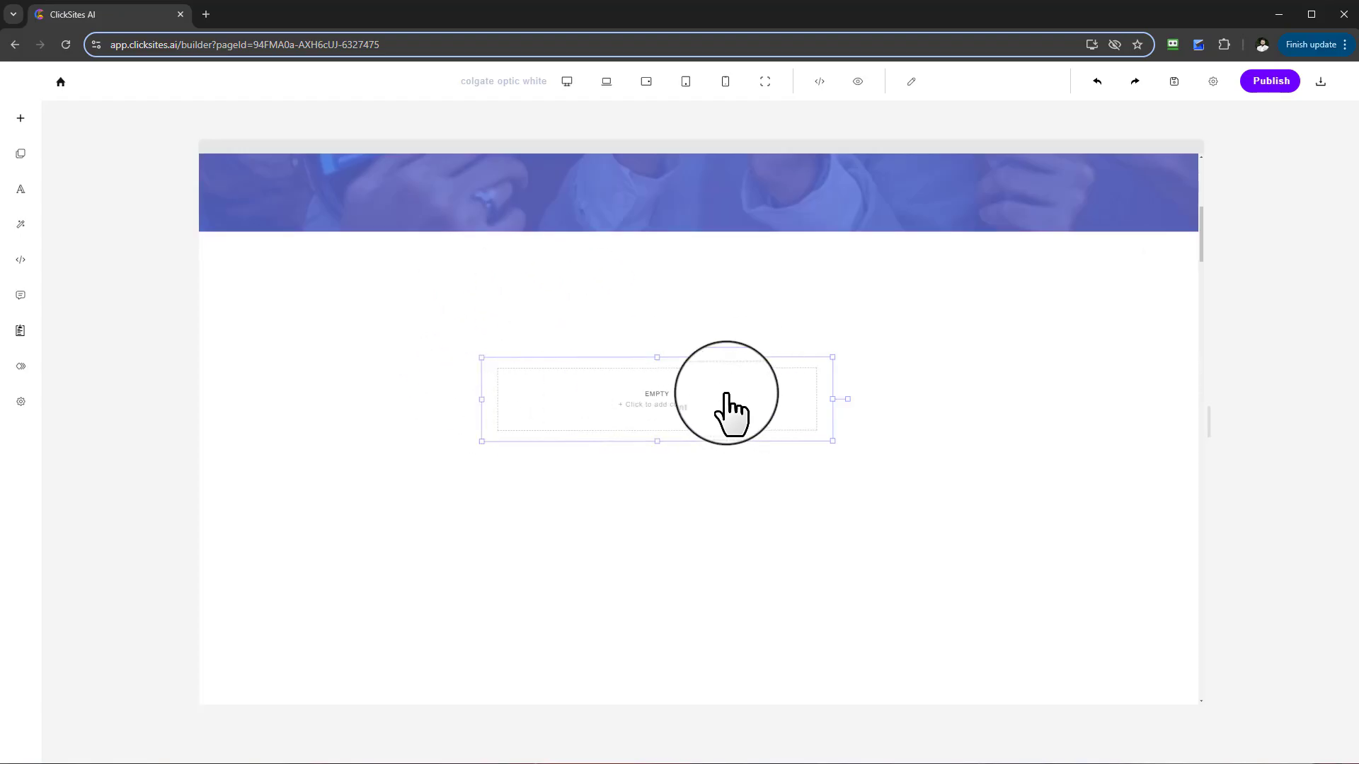
pyautogui.click(664, 404)
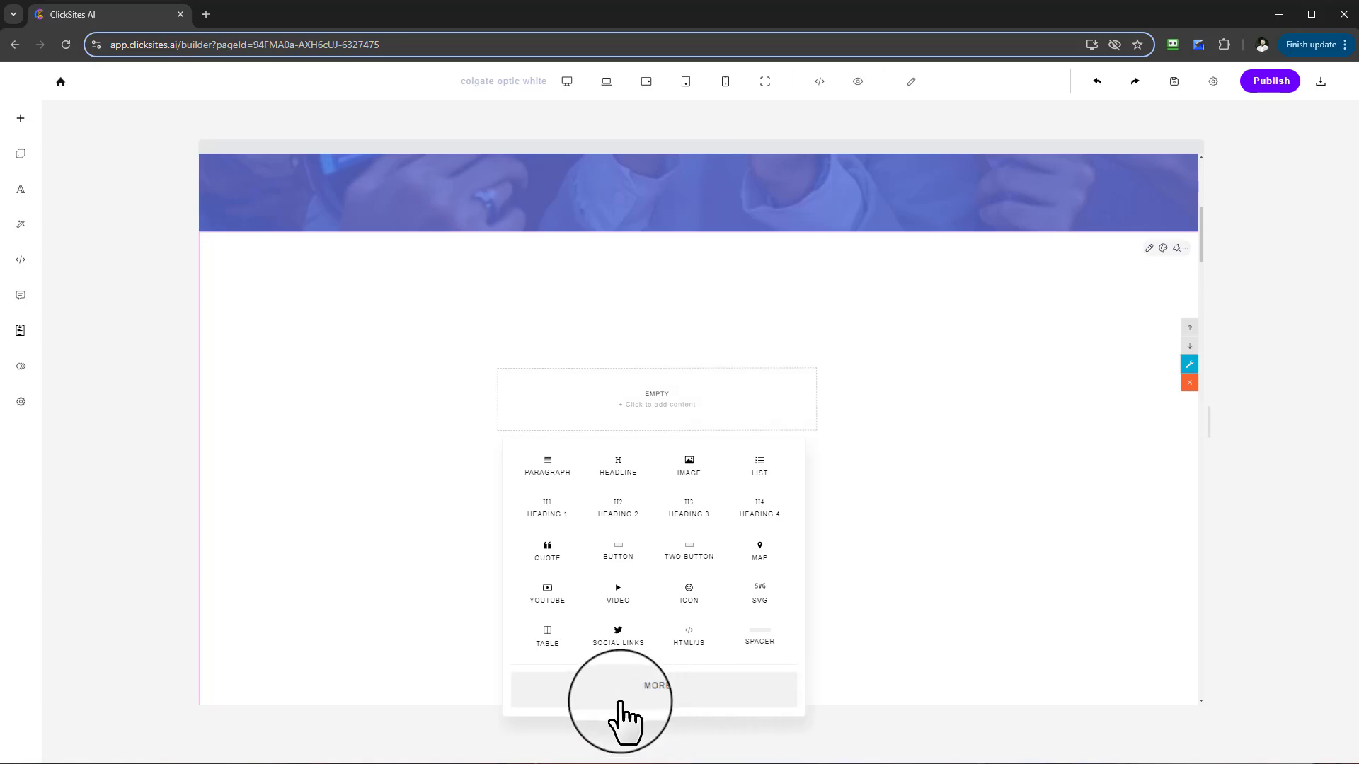
pyautogui.click(650, 694)
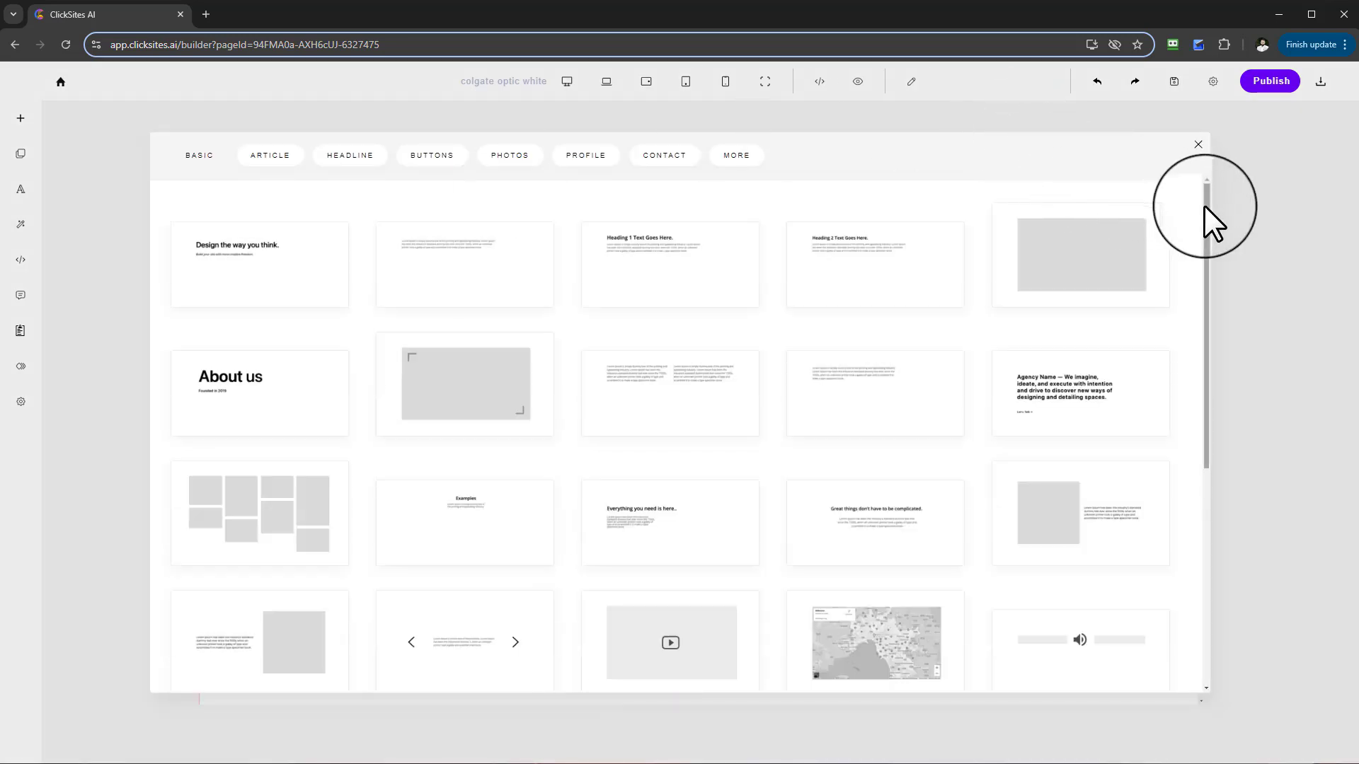
pyautogui.moveTo(1204, 205)
pyautogui.mouseDown()
pyautogui.moveTo(1182, 443)
pyautogui.moveTo(1184, 198)
pyautogui.mouseUp()
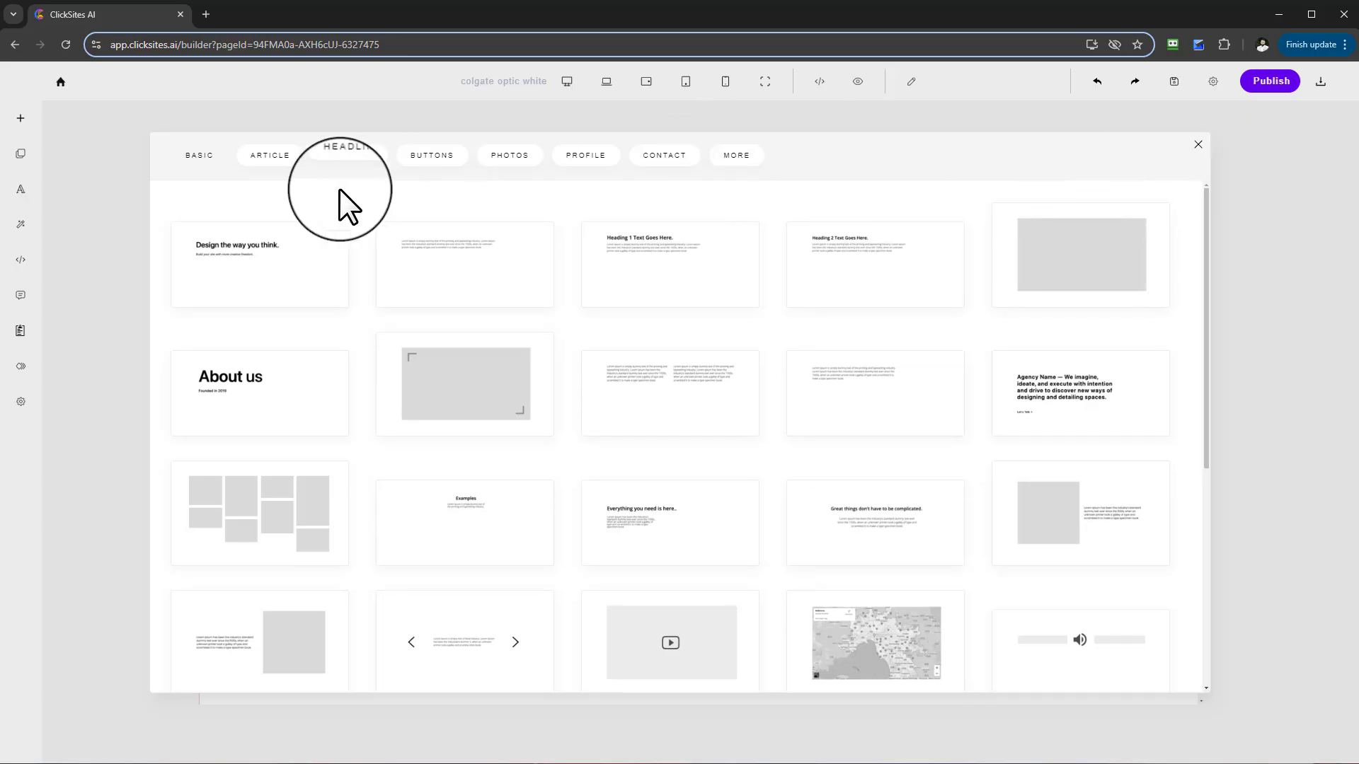
pyautogui.click(735, 164)
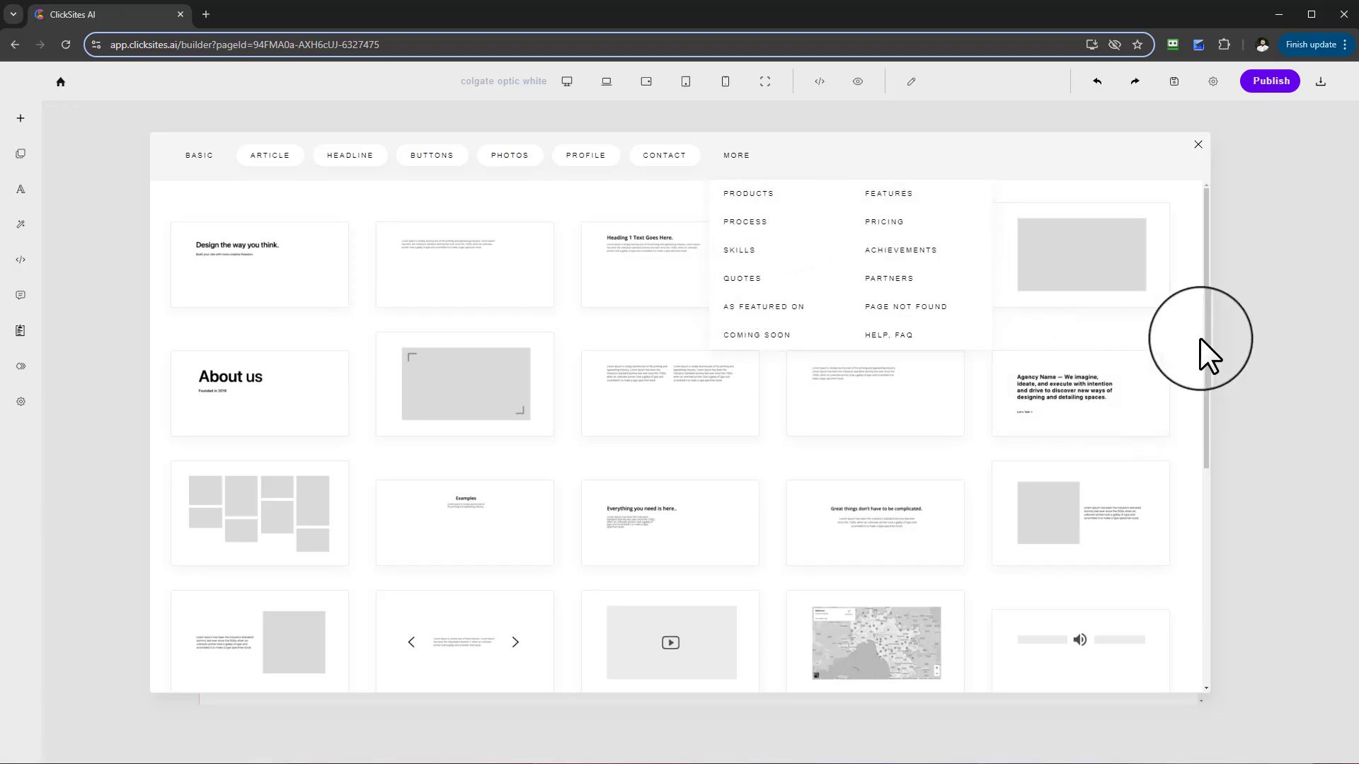
pyautogui.scroll(-1, 1203, 341)
pyautogui.scroll(1, 1199, 334)
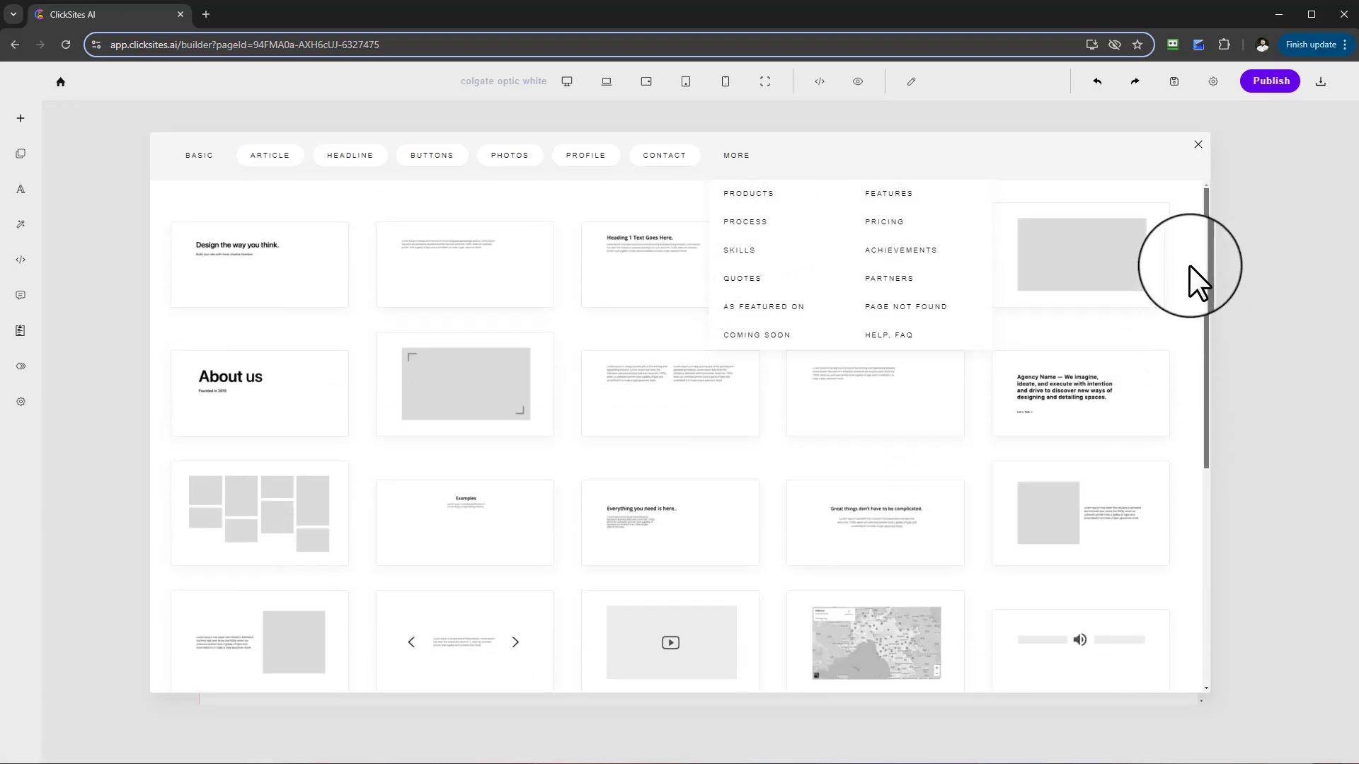
pyautogui.click(362, 161)
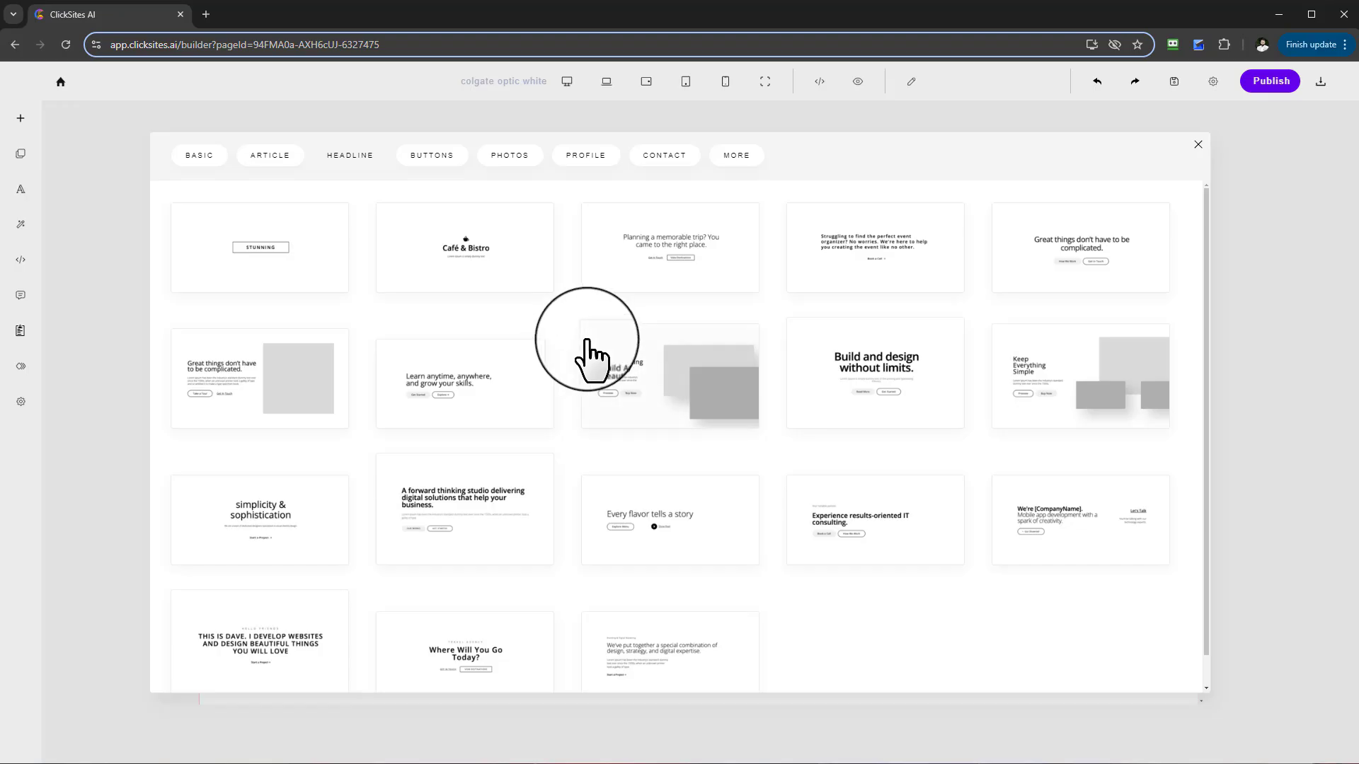
pyautogui.scroll(-1, 905, 449)
pyautogui.scroll(1, 905, 449)
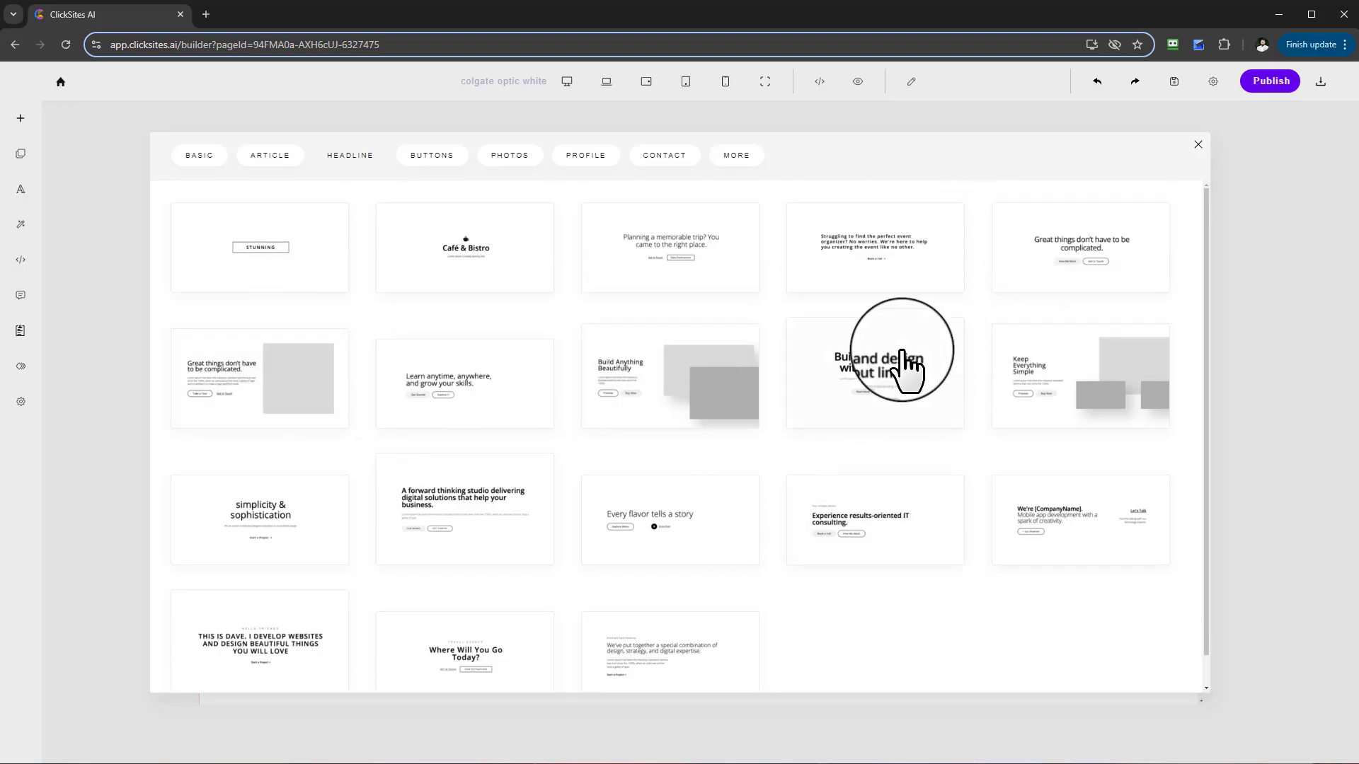
pyautogui.click(476, 249)
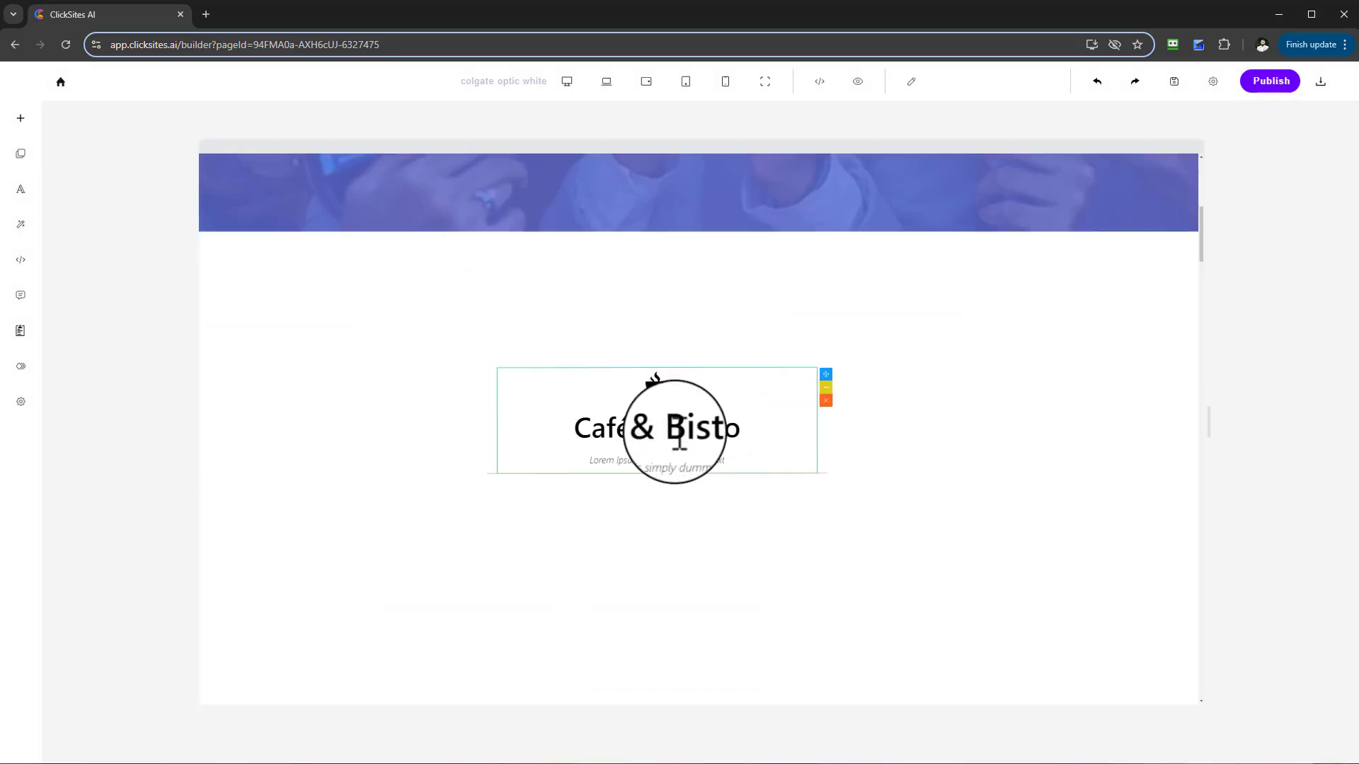
# Step: Move the Café & Bistro block up to just below the hero banner and select its coffee cup icon
pyautogui.moveTo(734, 450); pyautogui.dragTo(756, 317)
pyautogui.click(690, 265)
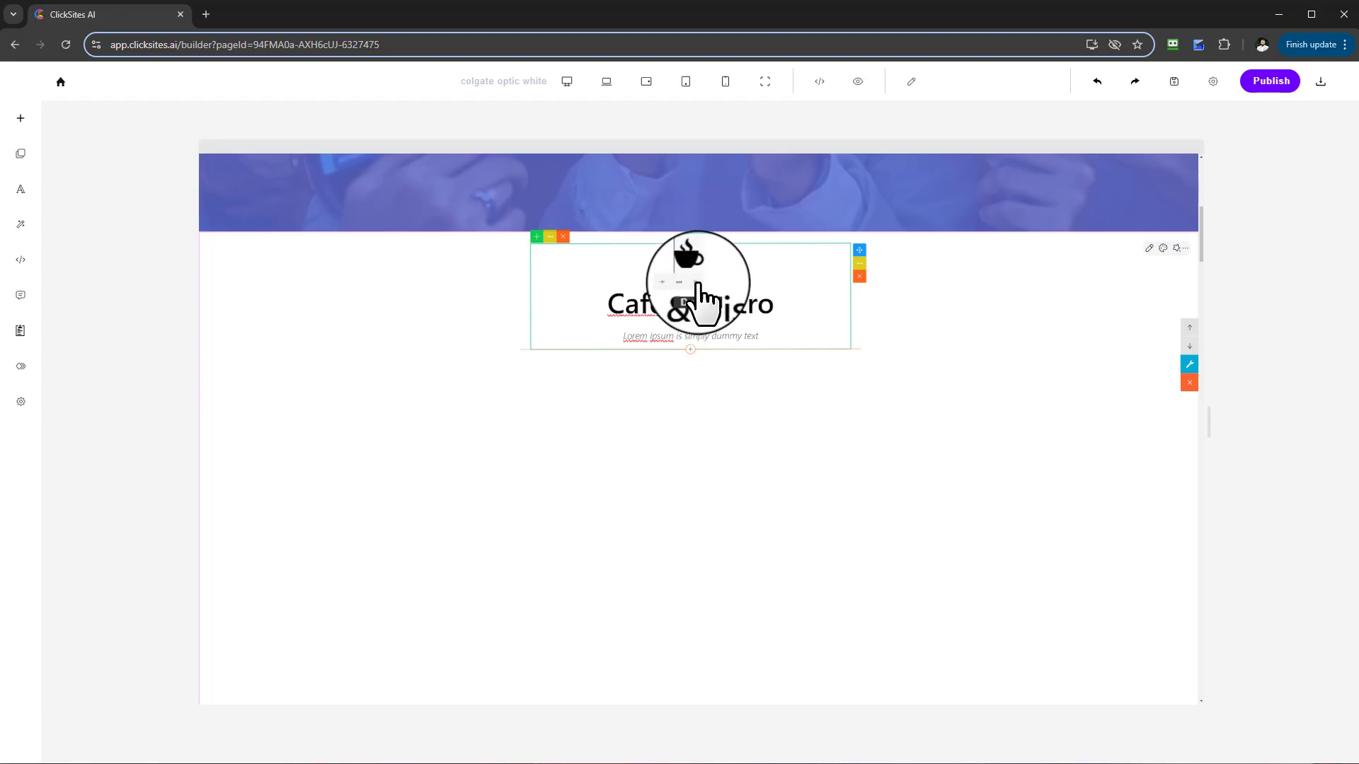
# Step: Select the full Café & Bistro title, followed by the full Lorem Ipsum tagline beneath it
pyautogui.moveTo(785, 306); pyautogui.dragTo(549, 306)
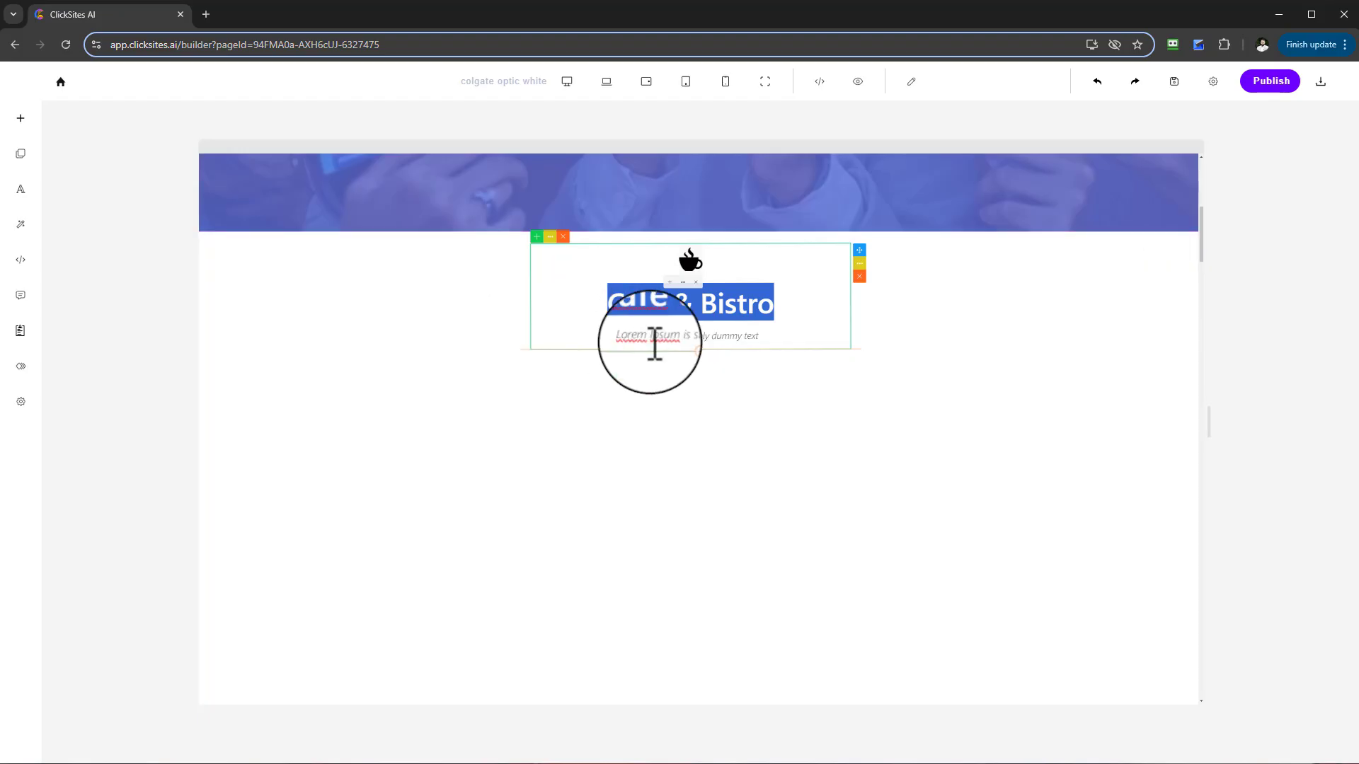
pyautogui.click(625, 337)
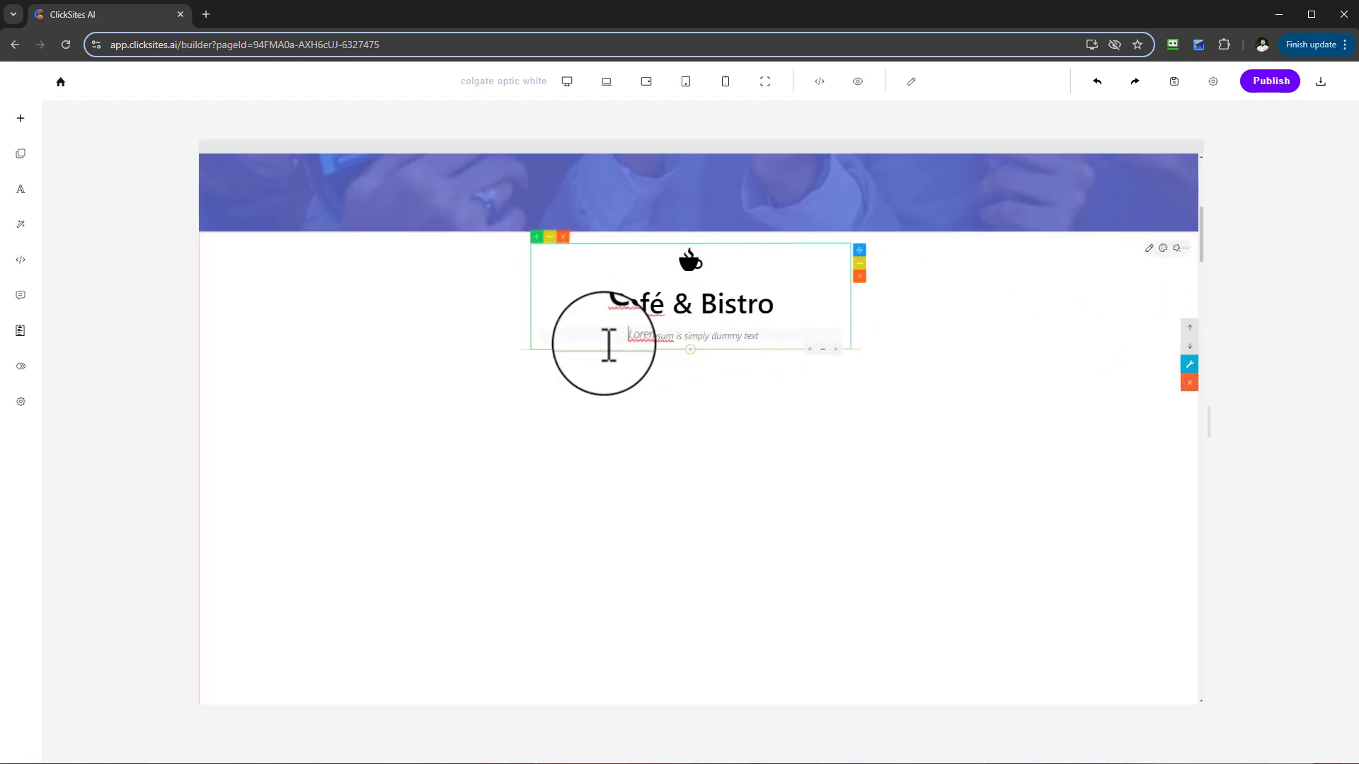
pyautogui.moveTo(607, 343); pyautogui.dragTo(838, 343)
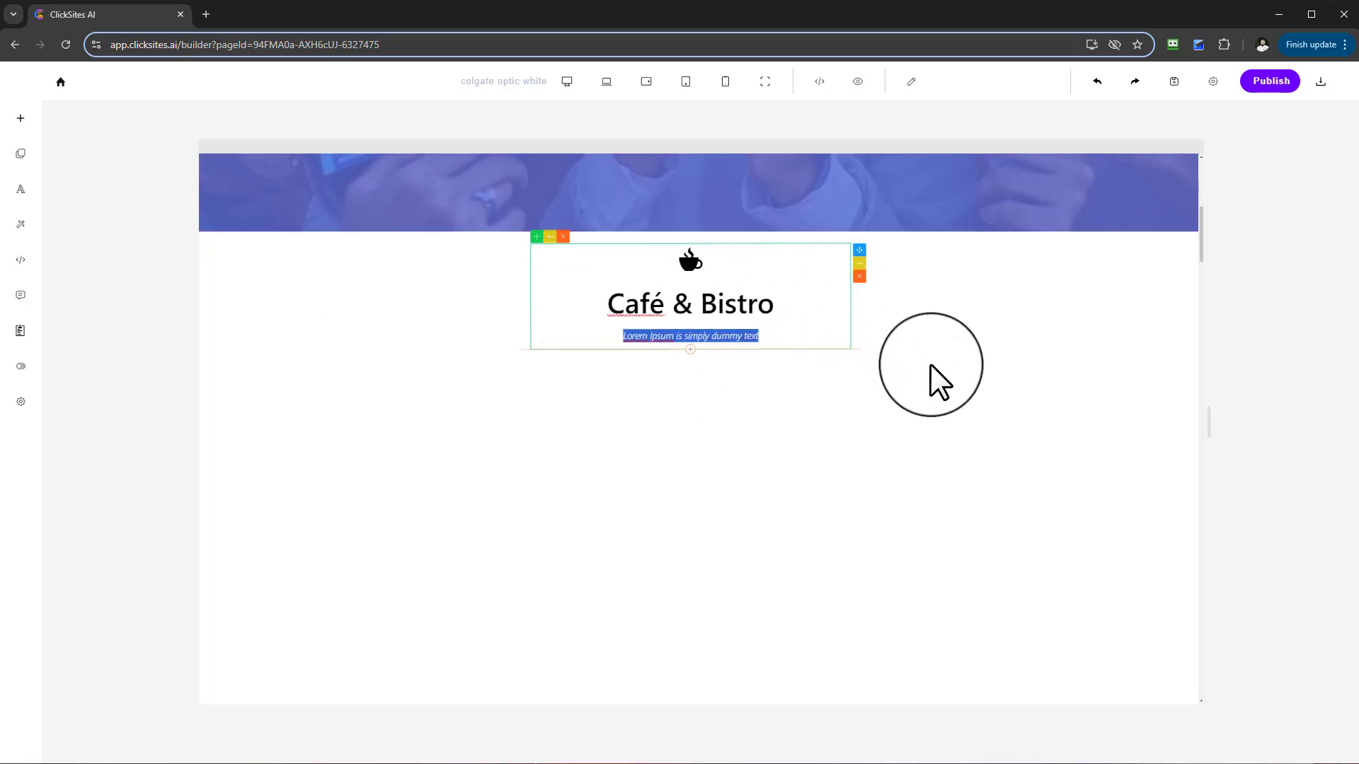
# Step: Select the Café & Bistro block as a whole and shift it slightly down and to the right within the canvas
pyautogui.click(794, 326)
pyautogui.moveTo(790, 326); pyautogui.dragTo(811, 339)
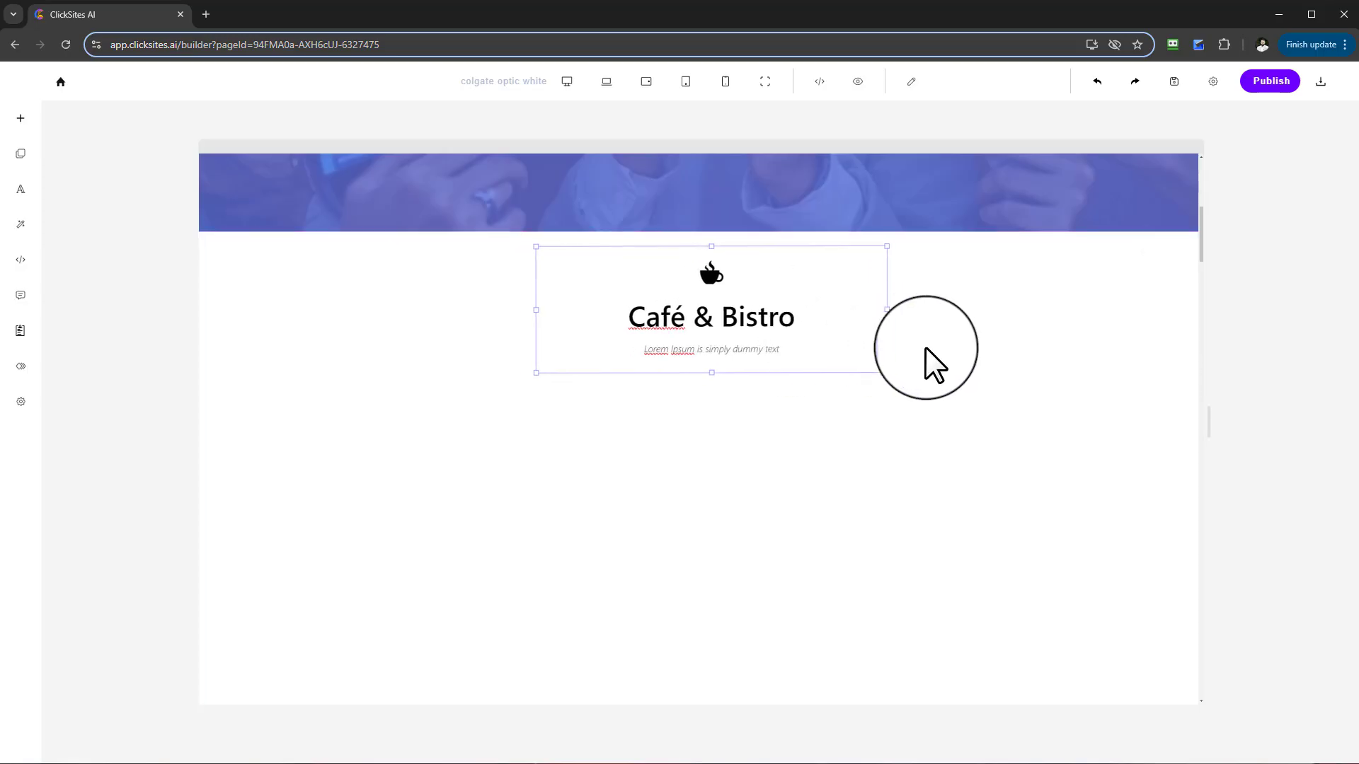
# Step: Add the YouTube video block from the Basic content designs to the canvas, directly below the Café & Bistro heading
pyautogui.click(20, 153)
pyautogui.click(170, 121)
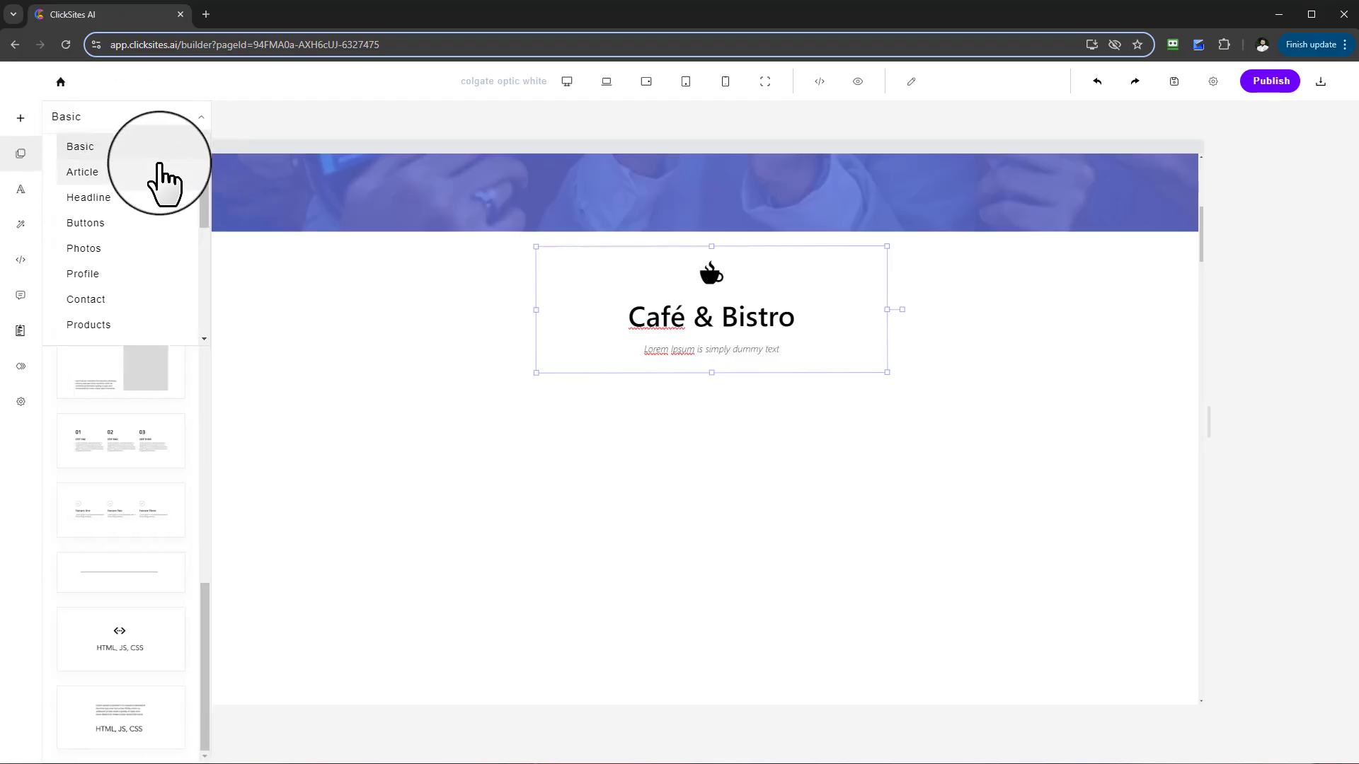
pyautogui.scroll(-1, 134, 213)
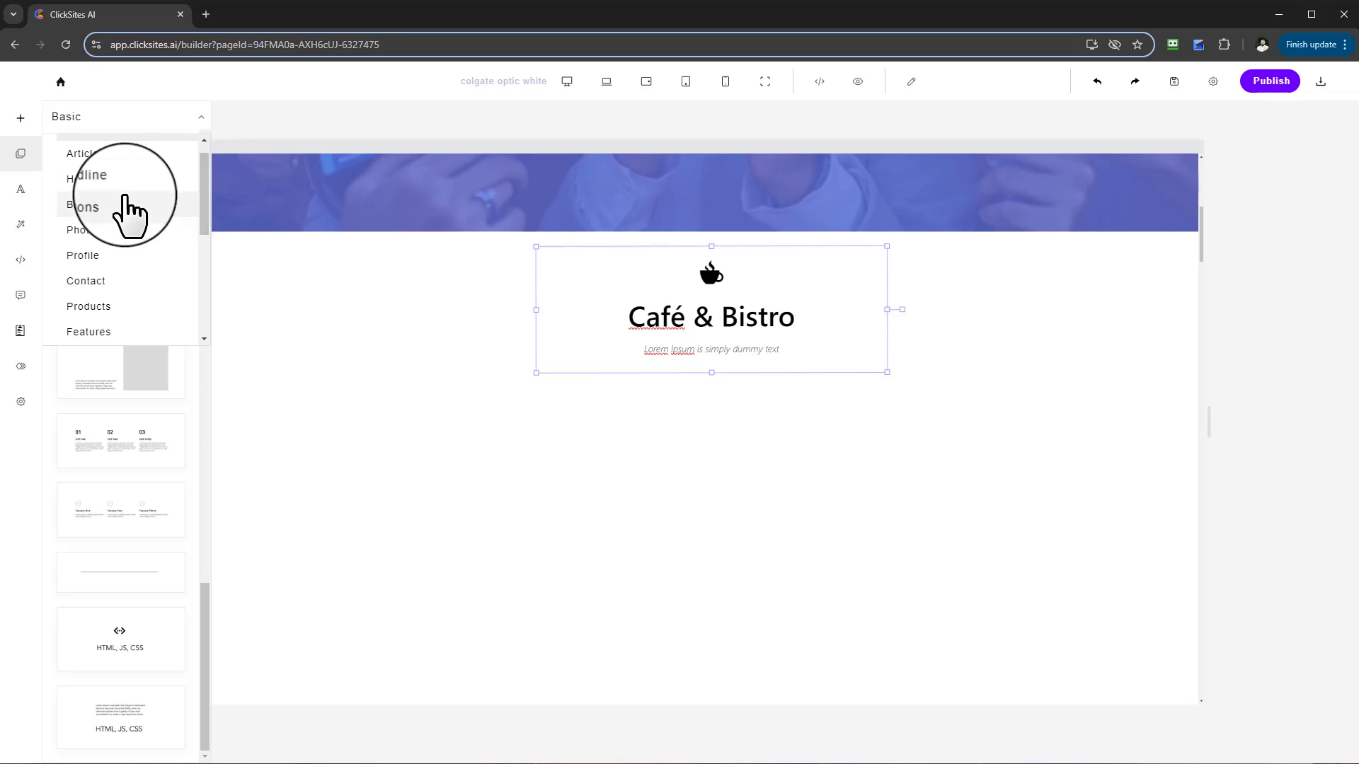
pyautogui.click(129, 202)
pyautogui.scroll(-3, 166, 156)
pyautogui.click(164, 124)
pyautogui.scroll(-2, 140, 329)
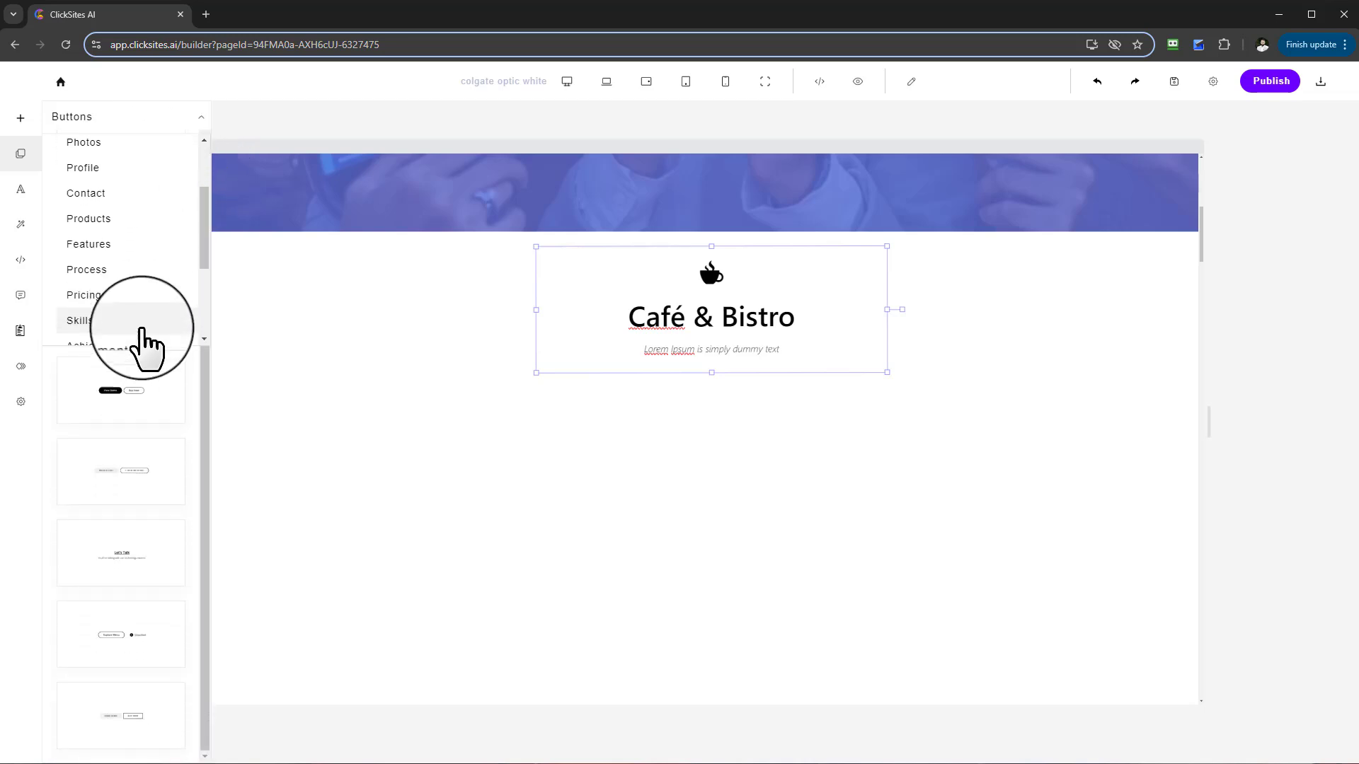
pyautogui.scroll(3, 144, 320)
pyautogui.click(106, 144)
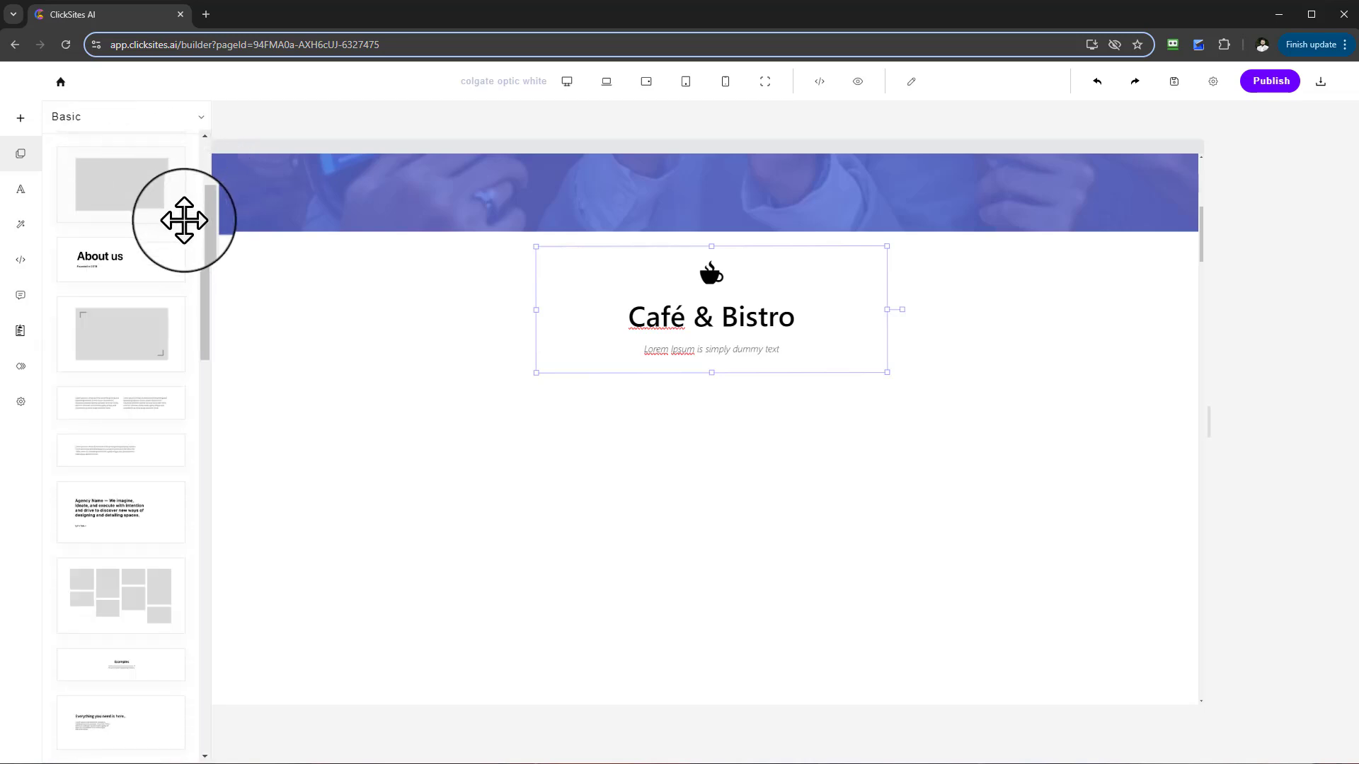
pyautogui.moveTo(201, 239); pyautogui.dragTo(215, 380)
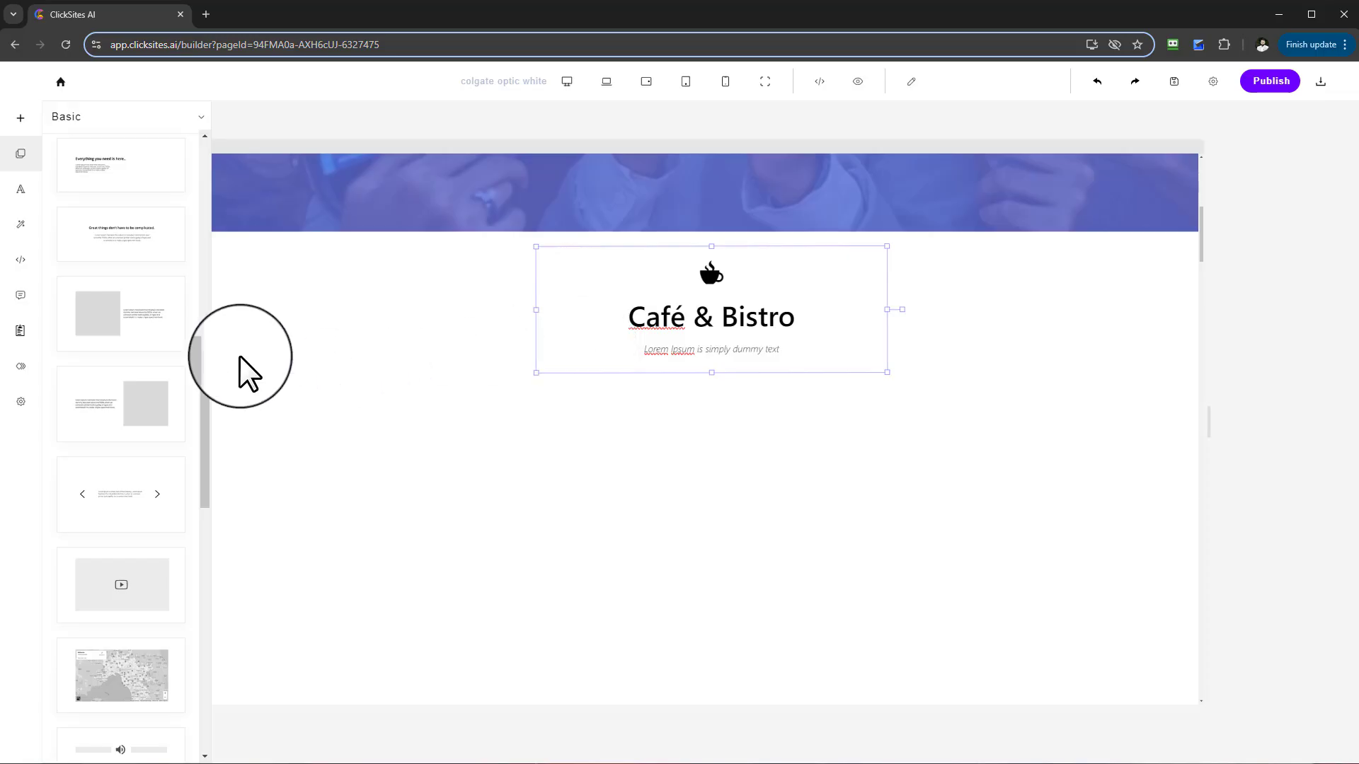
pyautogui.moveTo(204, 415); pyautogui.dragTo(203, 474)
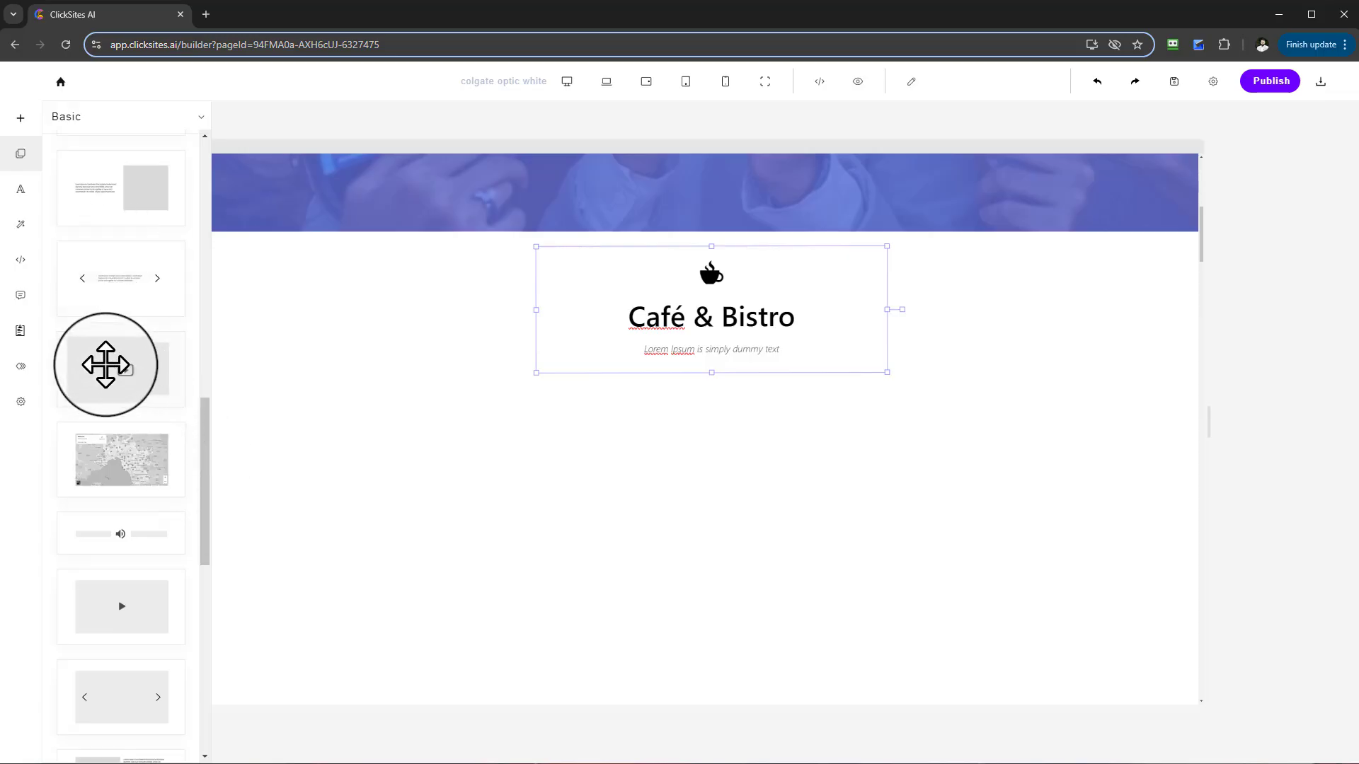
pyautogui.moveTo(105, 365); pyautogui.dragTo(750, 486)
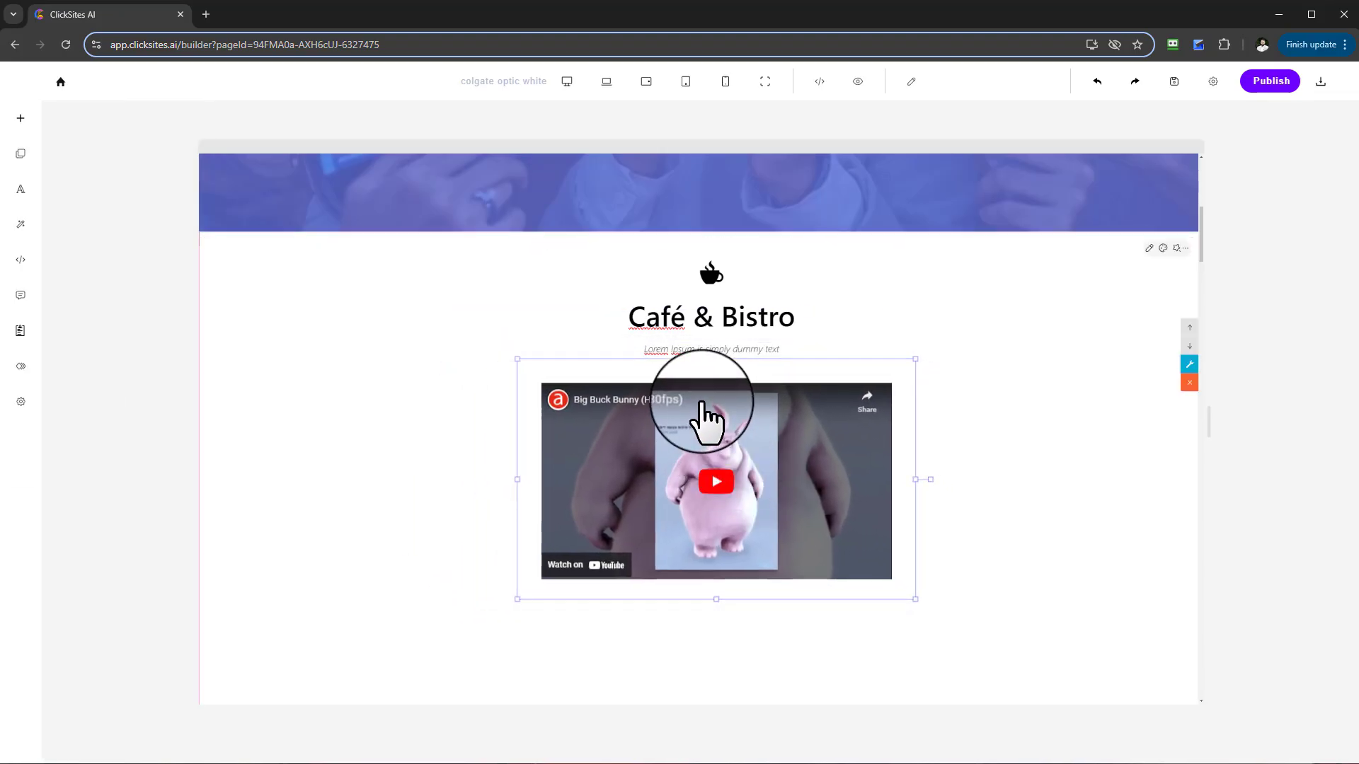
# Step: Move the video and the Café & Bistro block to the left half of the canvas, with the heading above the video
pyautogui.moveTo(701, 417); pyautogui.dragTo(410, 485)
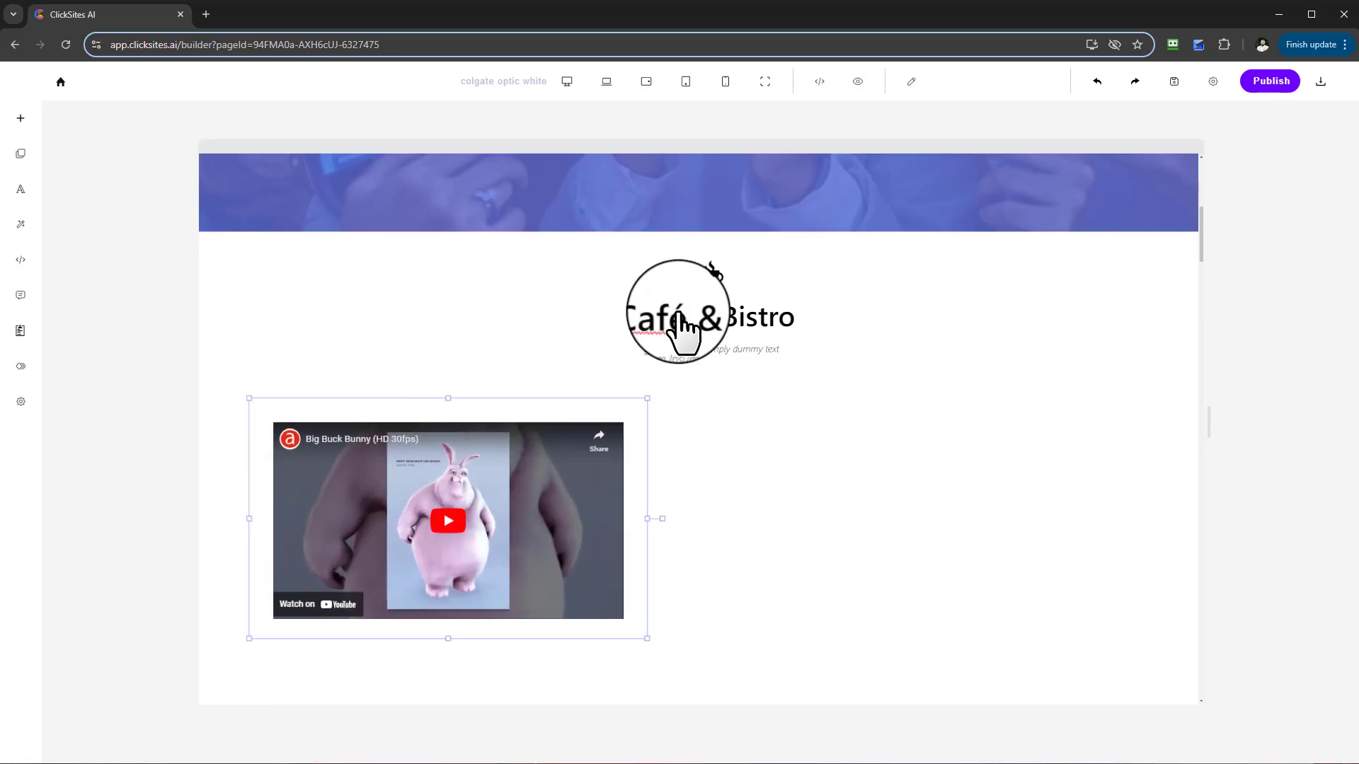
pyautogui.click(766, 340)
pyautogui.moveTo(766, 340); pyautogui.dragTo(464, 348)
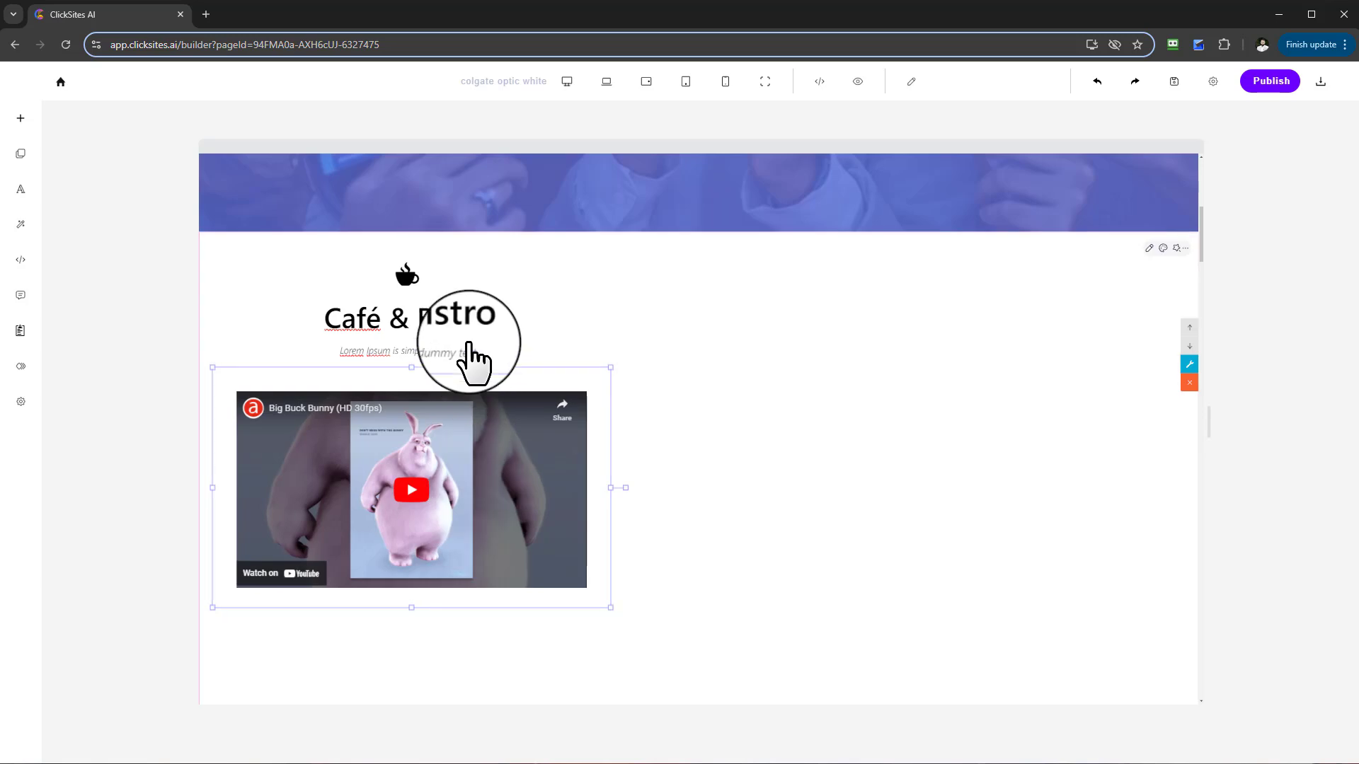
pyautogui.click(322, 286)
# Step: Add the Contact design with Name, Email and Message fields and a Send button to the canvas's empty right half
pyautogui.click(21, 155)
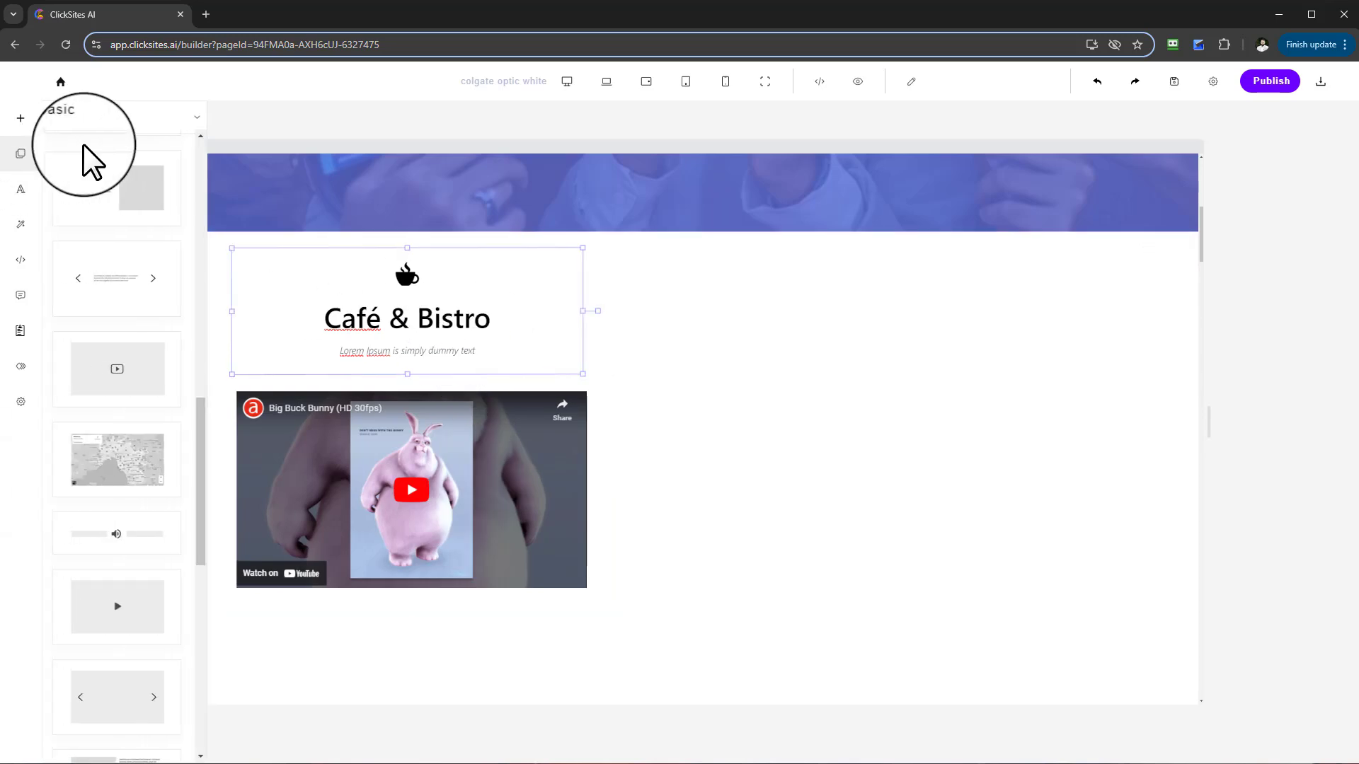
pyautogui.click(142, 119)
pyautogui.click(113, 301)
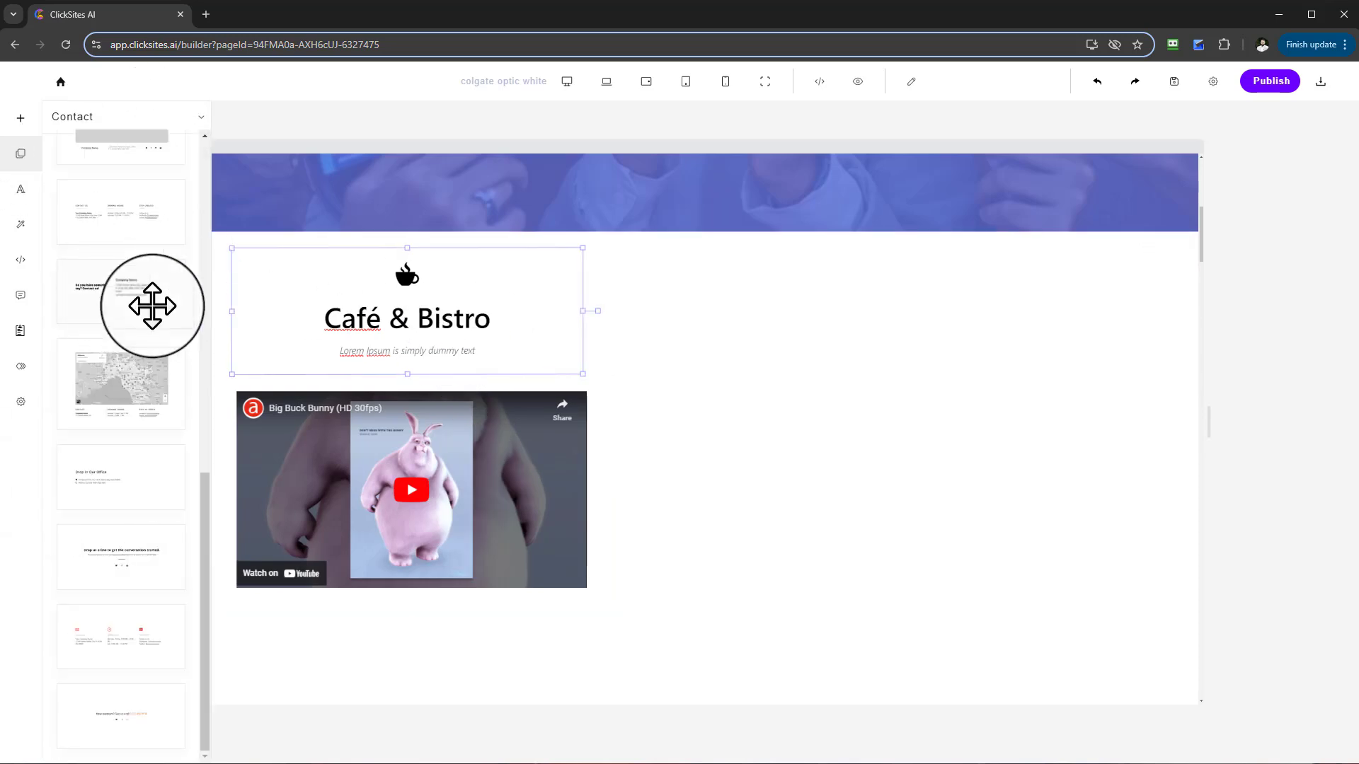
pyautogui.scroll(1, 128, 251)
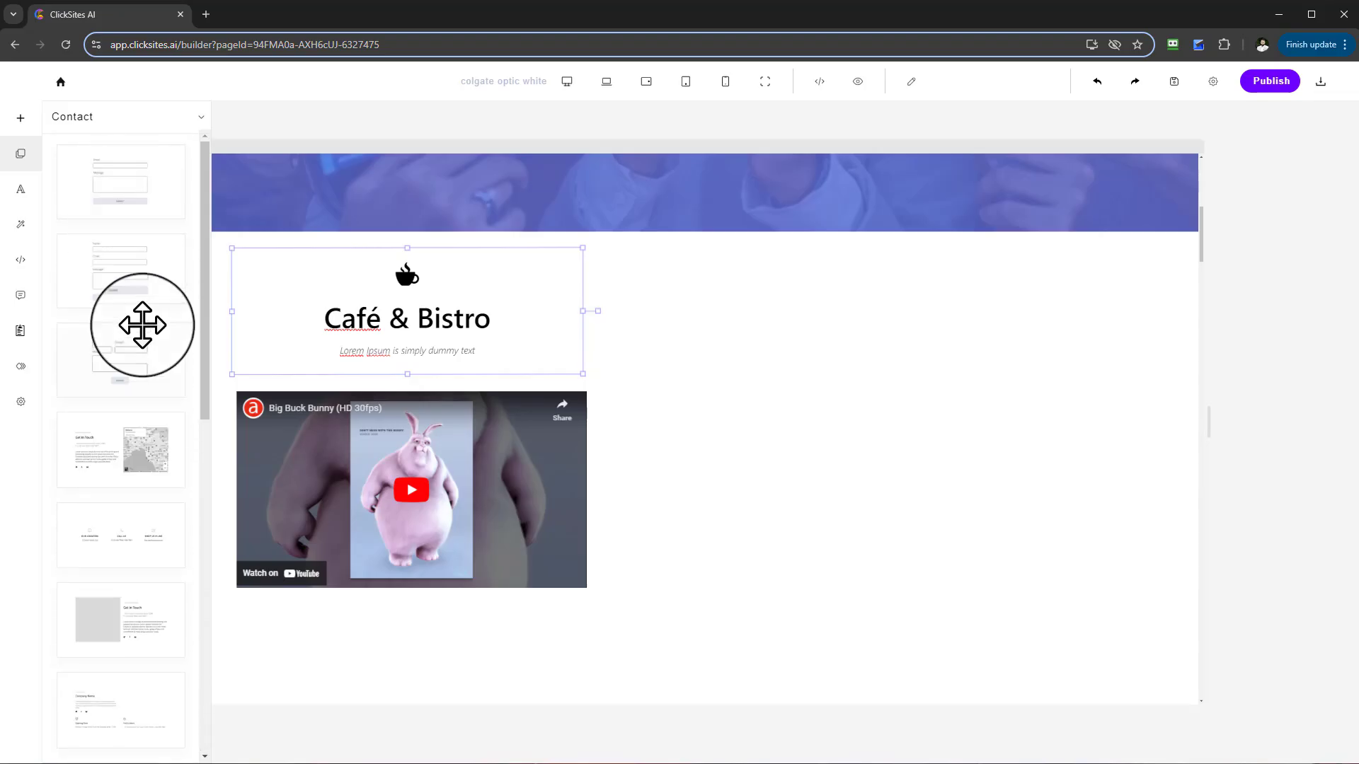
pyautogui.moveTo(105, 266); pyautogui.dragTo(970, 503)
# Step: Shift the video and the Café & Bistro heading slightly down and right, closer to the contact form, keeping the heading above the video
pyautogui.moveTo(460, 467); pyautogui.dragTo(516, 486)
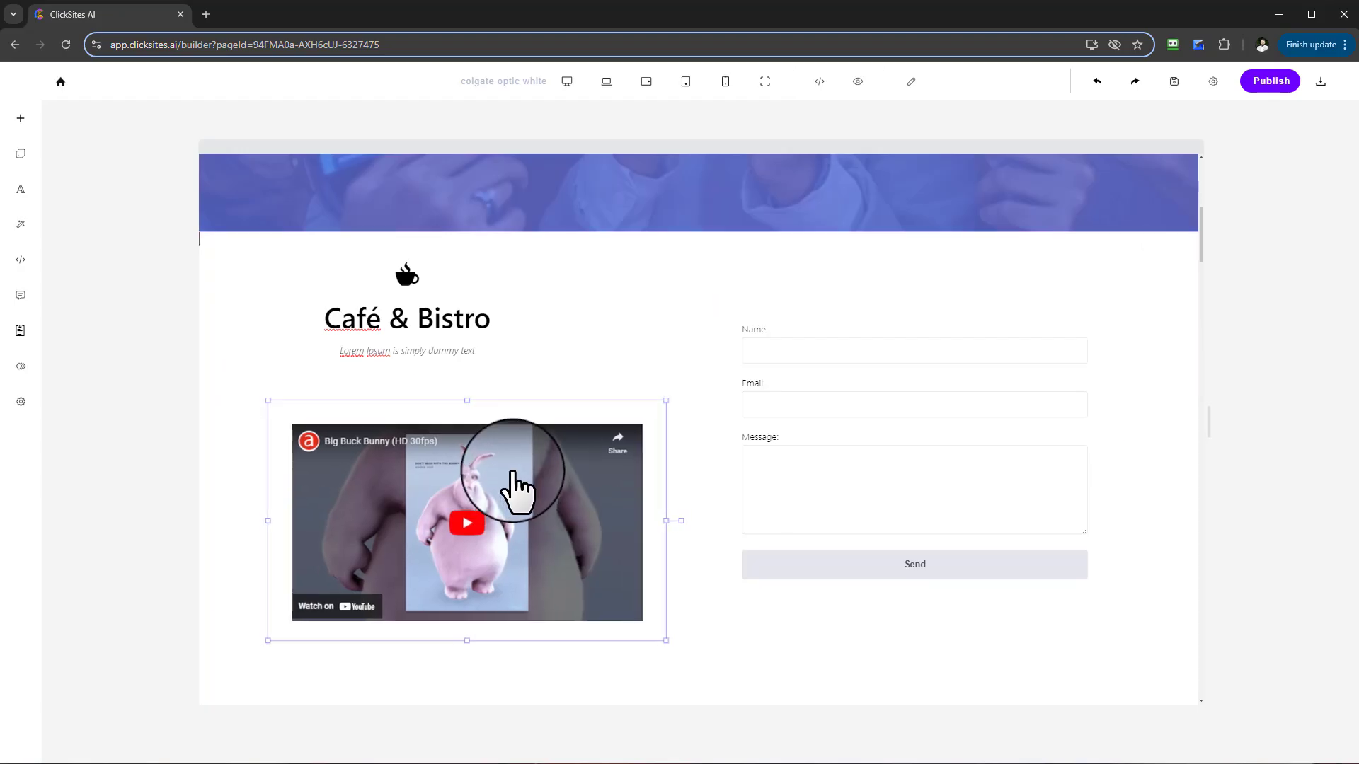
pyautogui.click(470, 354)
pyautogui.moveTo(470, 355); pyautogui.dragTo(490, 368)
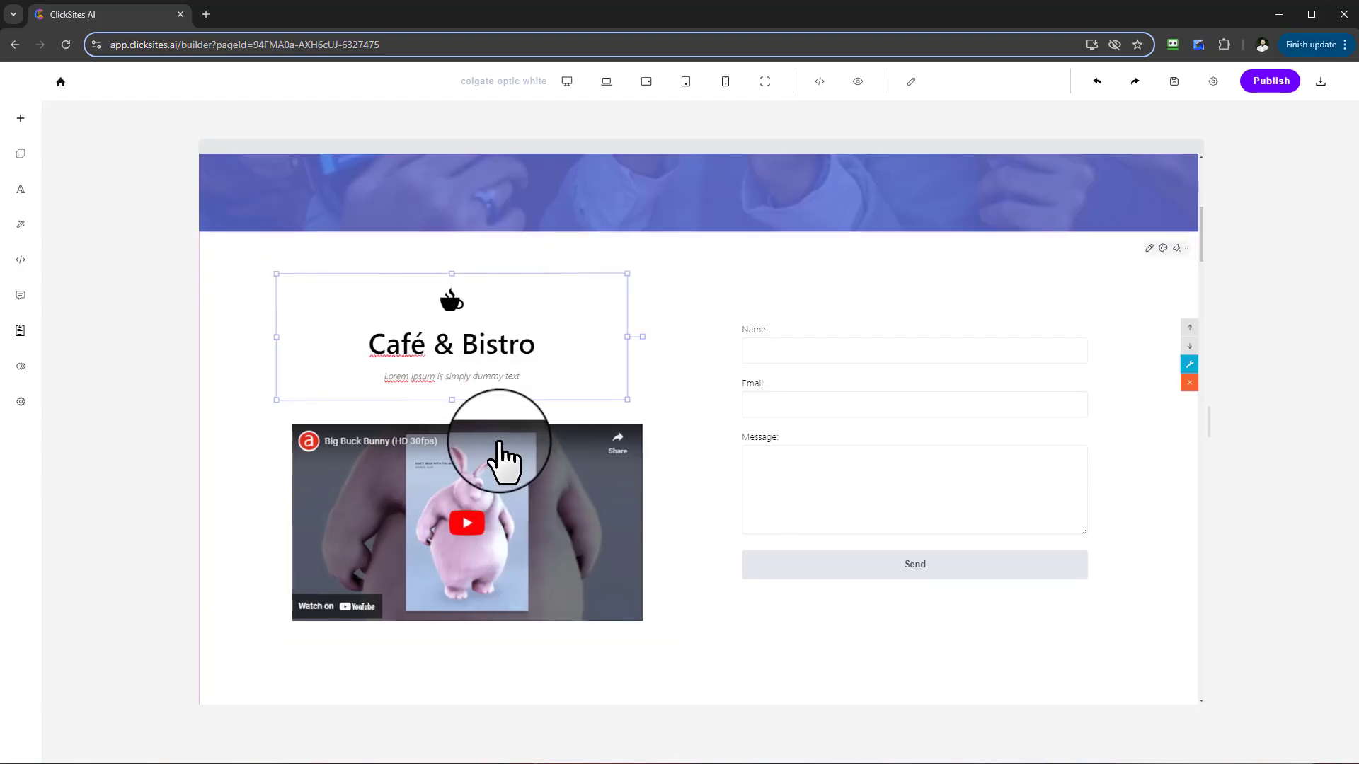
pyautogui.click(500, 461)
pyautogui.click(1250, 257)
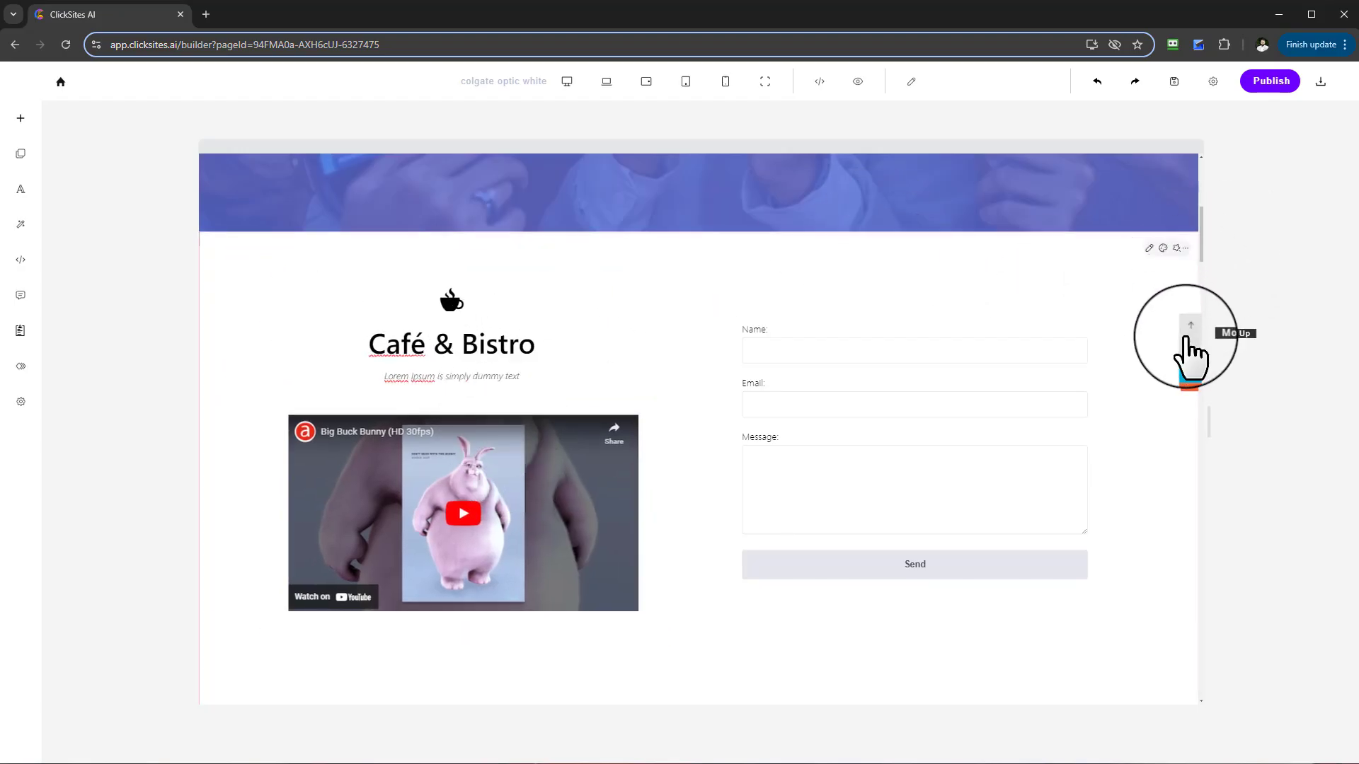
# Step: Try several background colors on the canvas section, ending with olive green rgba(158, 157, 36, 1)
pyautogui.click(911, 83)
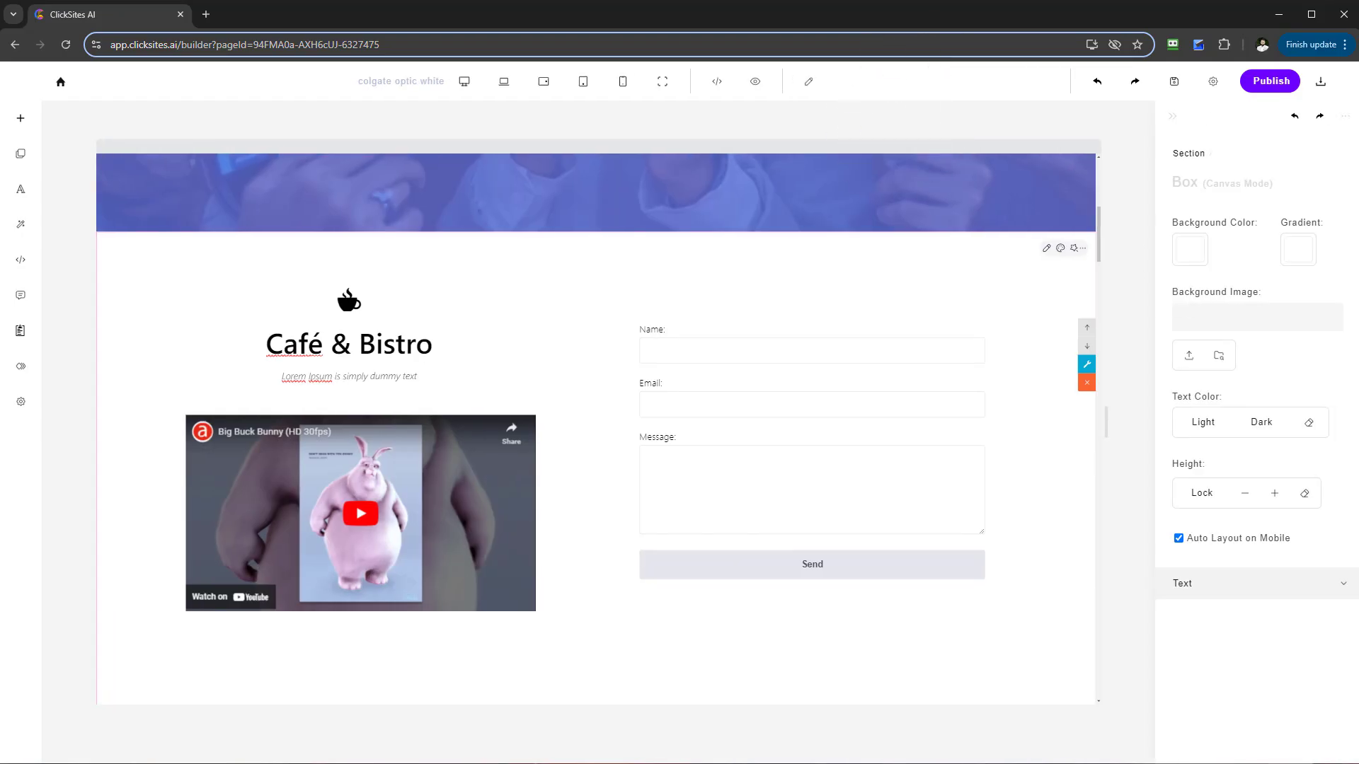
pyautogui.click(1189, 248)
pyautogui.moveTo(1203, 350); pyautogui.dragTo(1256, 276)
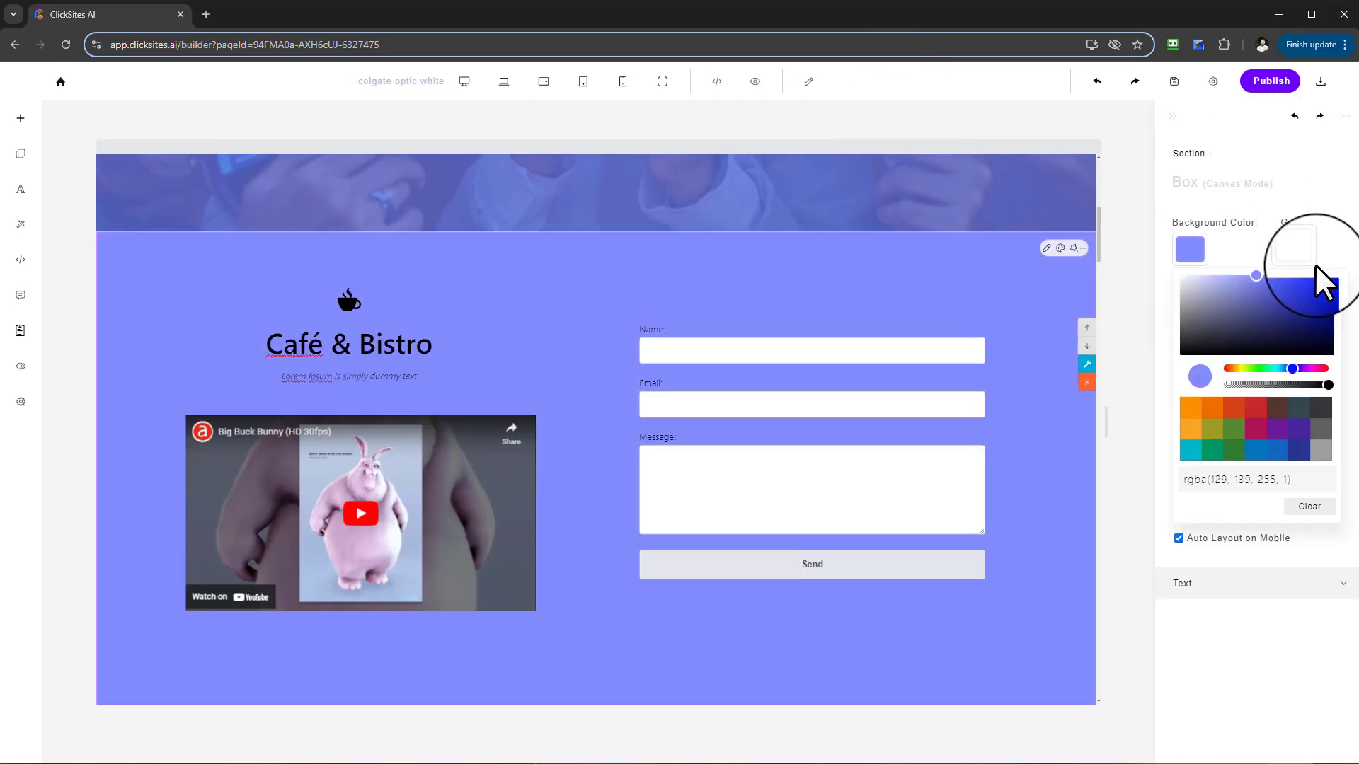
pyautogui.click(1299, 429)
pyautogui.click(1299, 450)
pyautogui.click(1233, 450)
pyautogui.click(1212, 429)
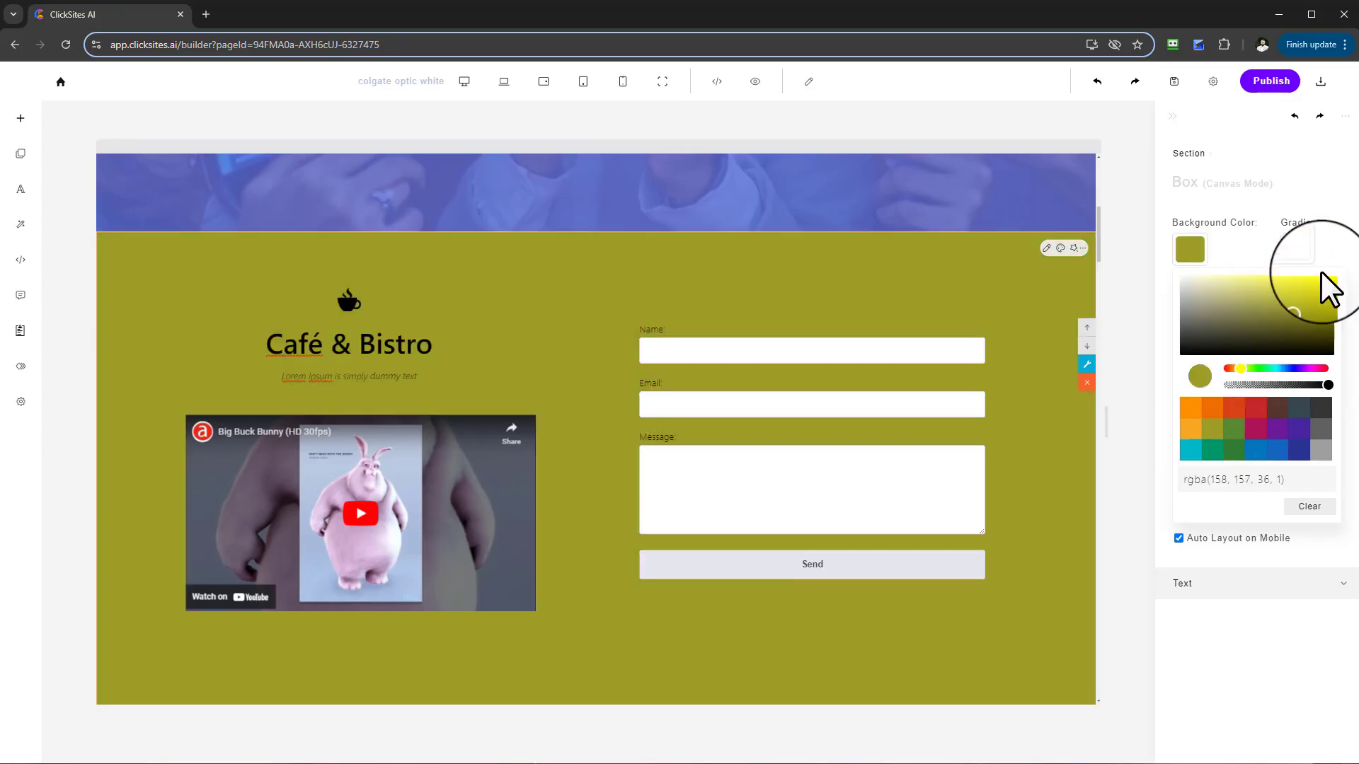
# Step: Try several preset gradients on the canvas section, including blue and peach-to-pink, and clear the gradient again
pyautogui.click(1298, 249)
pyautogui.click(1298, 249)
pyautogui.click(1274, 308)
pyautogui.click(1216, 304)
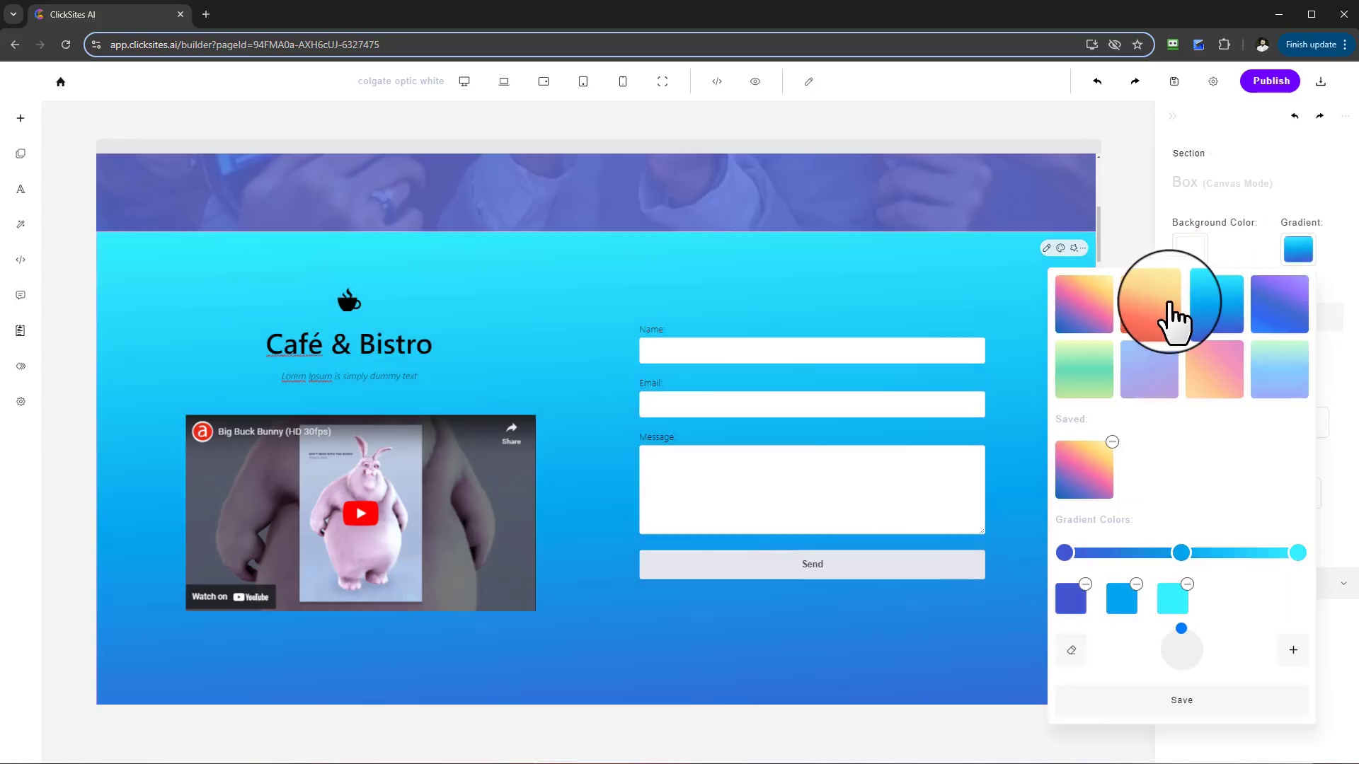
pyautogui.click(1167, 314)
pyautogui.click(1087, 304)
pyautogui.click(1086, 364)
pyautogui.click(1212, 364)
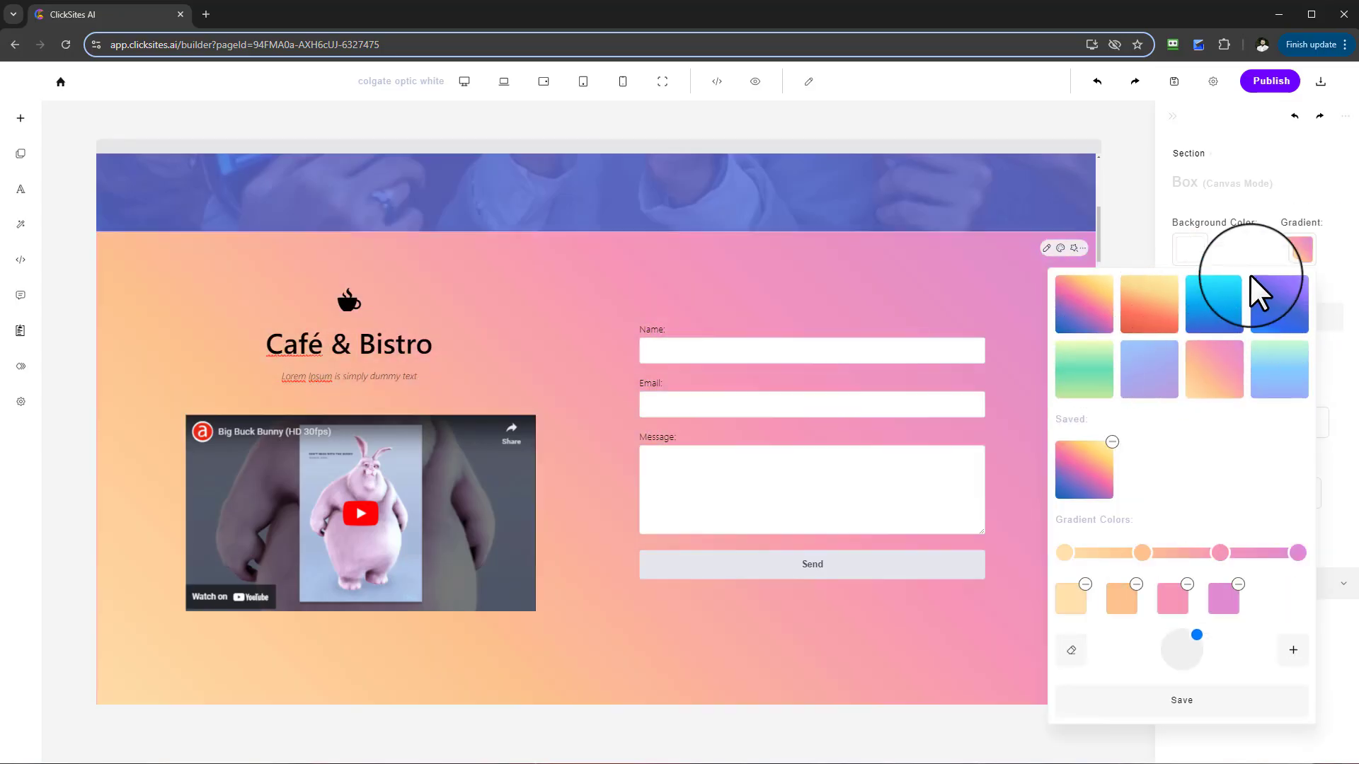
pyautogui.click(1028, 259)
pyautogui.click(1298, 249)
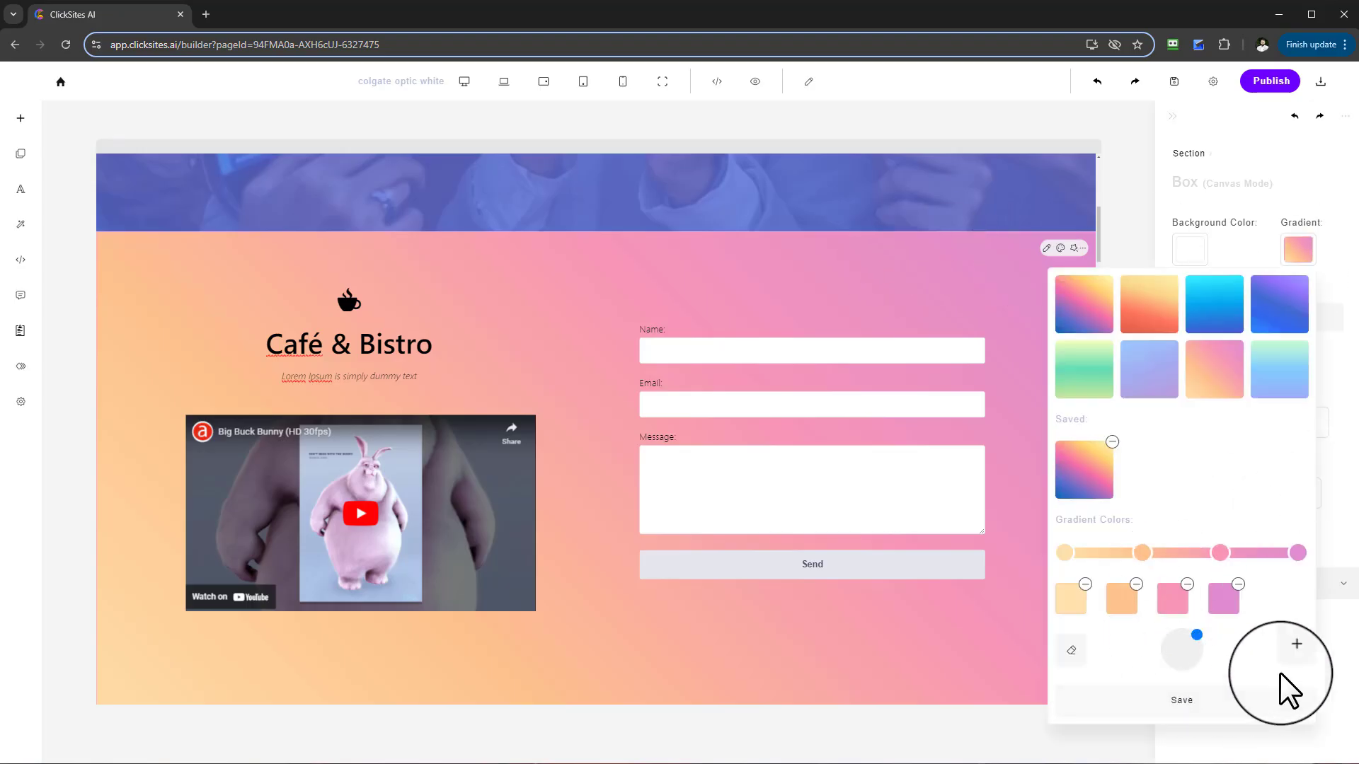
pyautogui.click(1071, 647)
pyautogui.click(1169, 323)
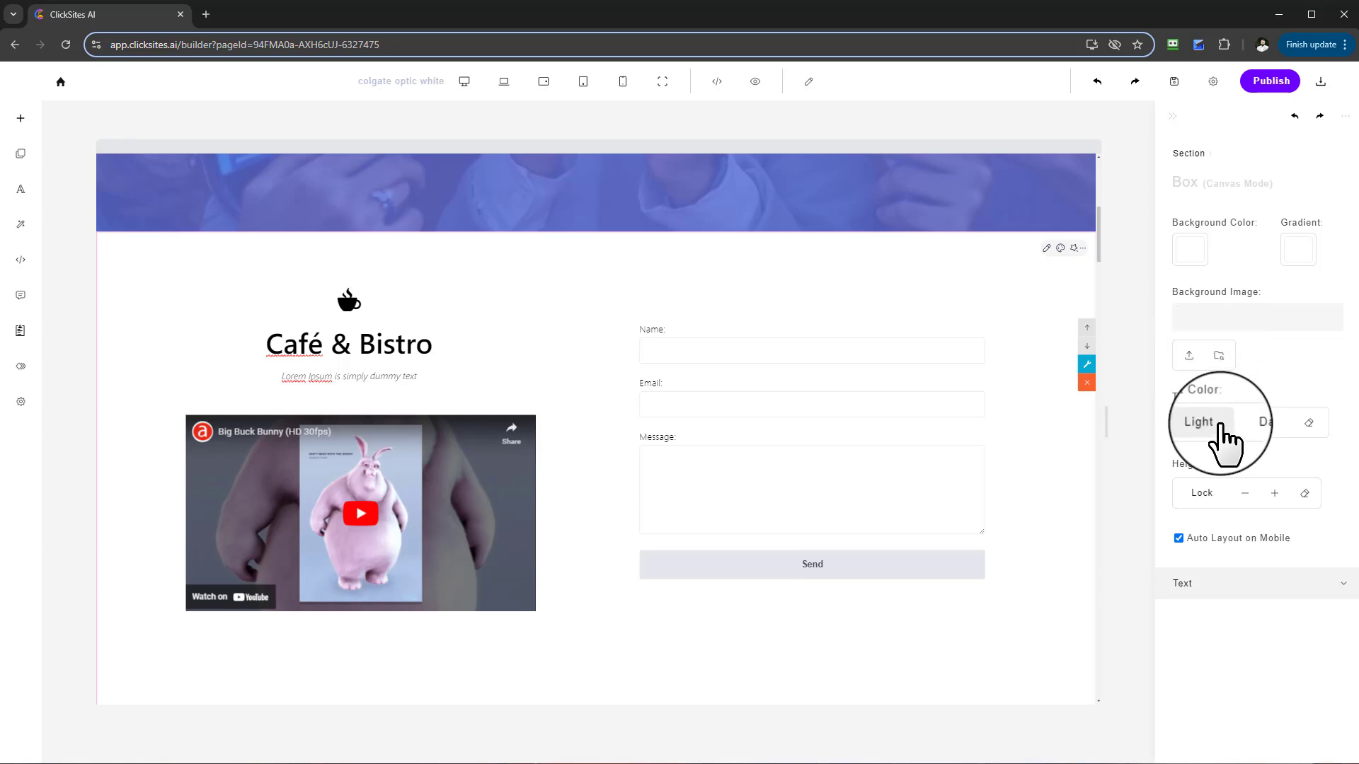
# Step: Examine the section's default text alignment and paragraph size options, and close the section settings
pyautogui.click(1235, 591)
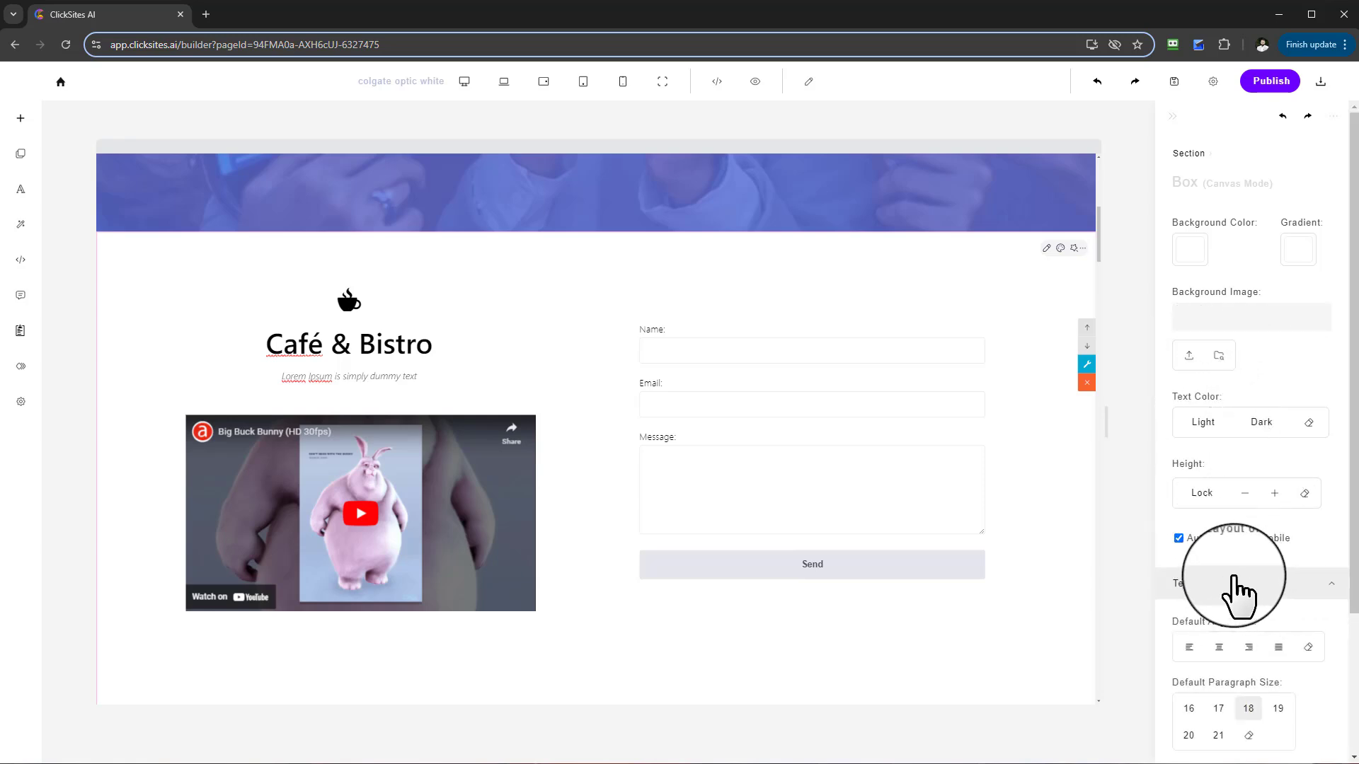
pyautogui.scroll(-3, 1267, 609)
pyautogui.scroll(3, 1180, 177)
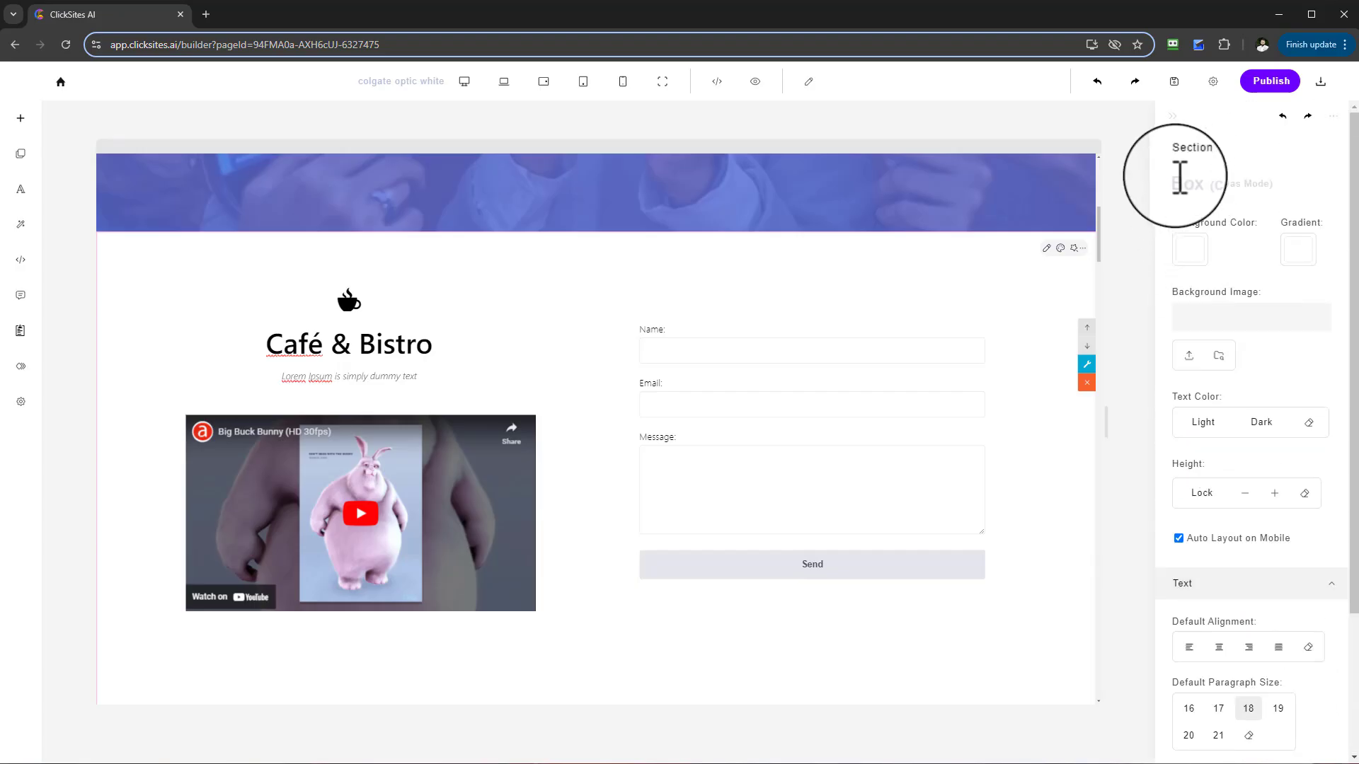
pyautogui.click(1171, 117)
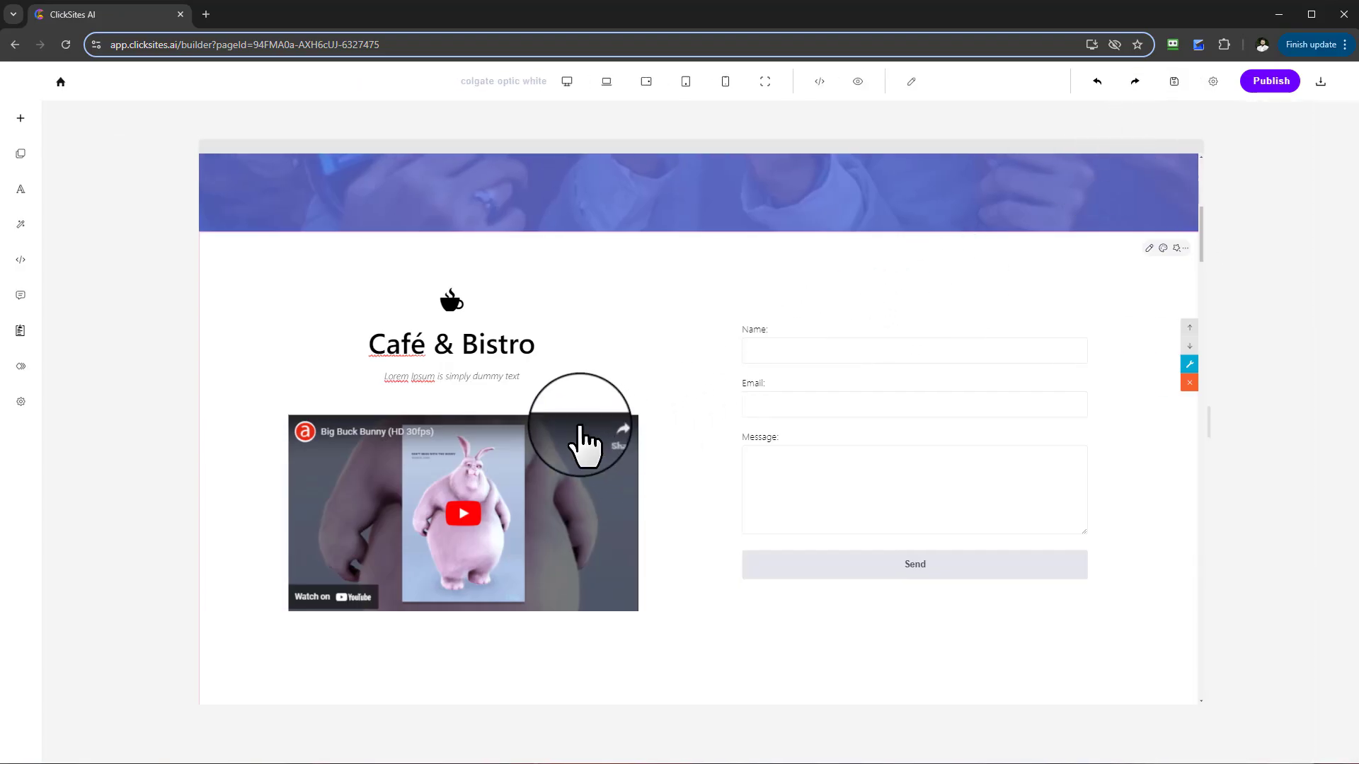
# Step: Move the Café & Bistro heading up to just below the hero banner and center the video beneath it
pyautogui.moveTo(618, 496); pyautogui.dragTo(616, 449)
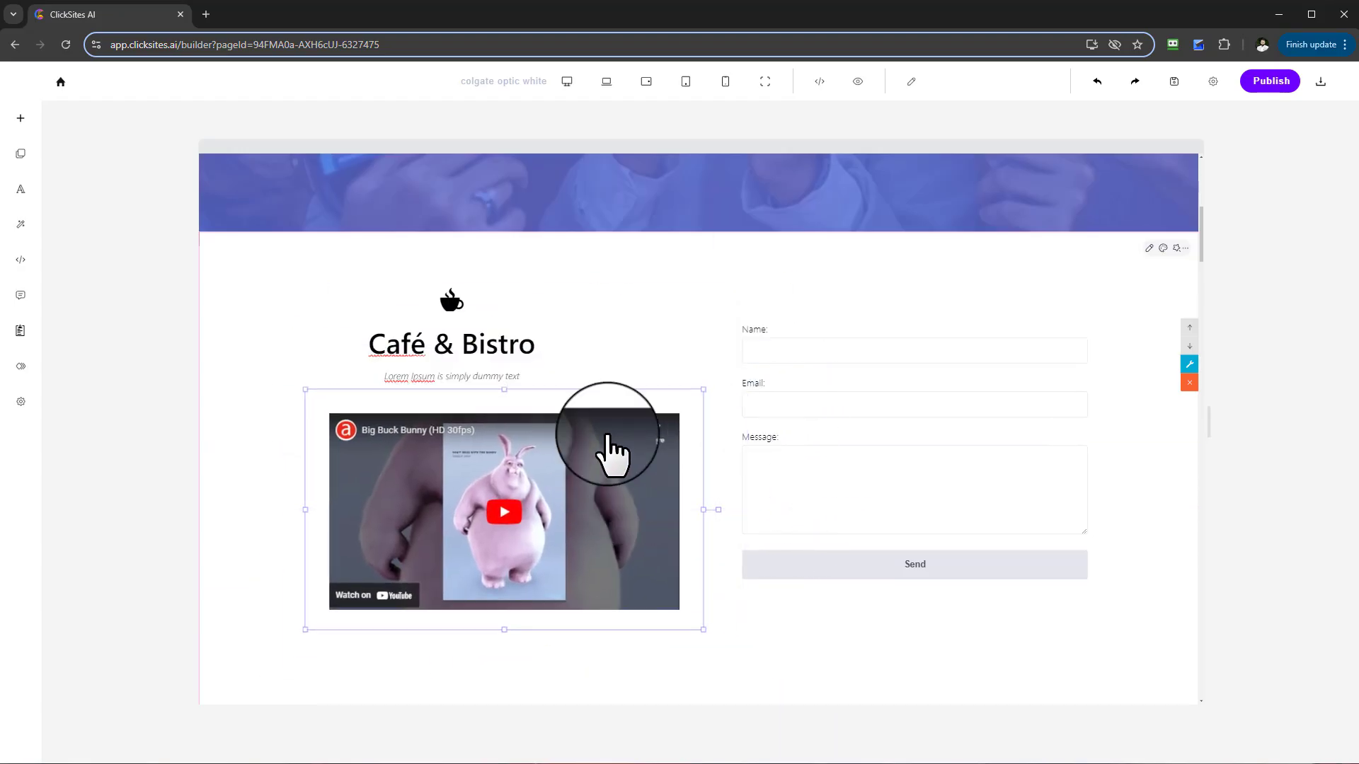
pyautogui.click(516, 361)
pyautogui.moveTo(540, 424); pyautogui.dragTo(500, 461)
# Step: Narrow the contact form and reposition it beside the video with a wider gap between the two
pyautogui.moveTo(781, 507)
pyautogui.mouseDown()
pyautogui.moveTo(776, 537)
pyautogui.moveTo(767, 519)
pyautogui.mouseUp()
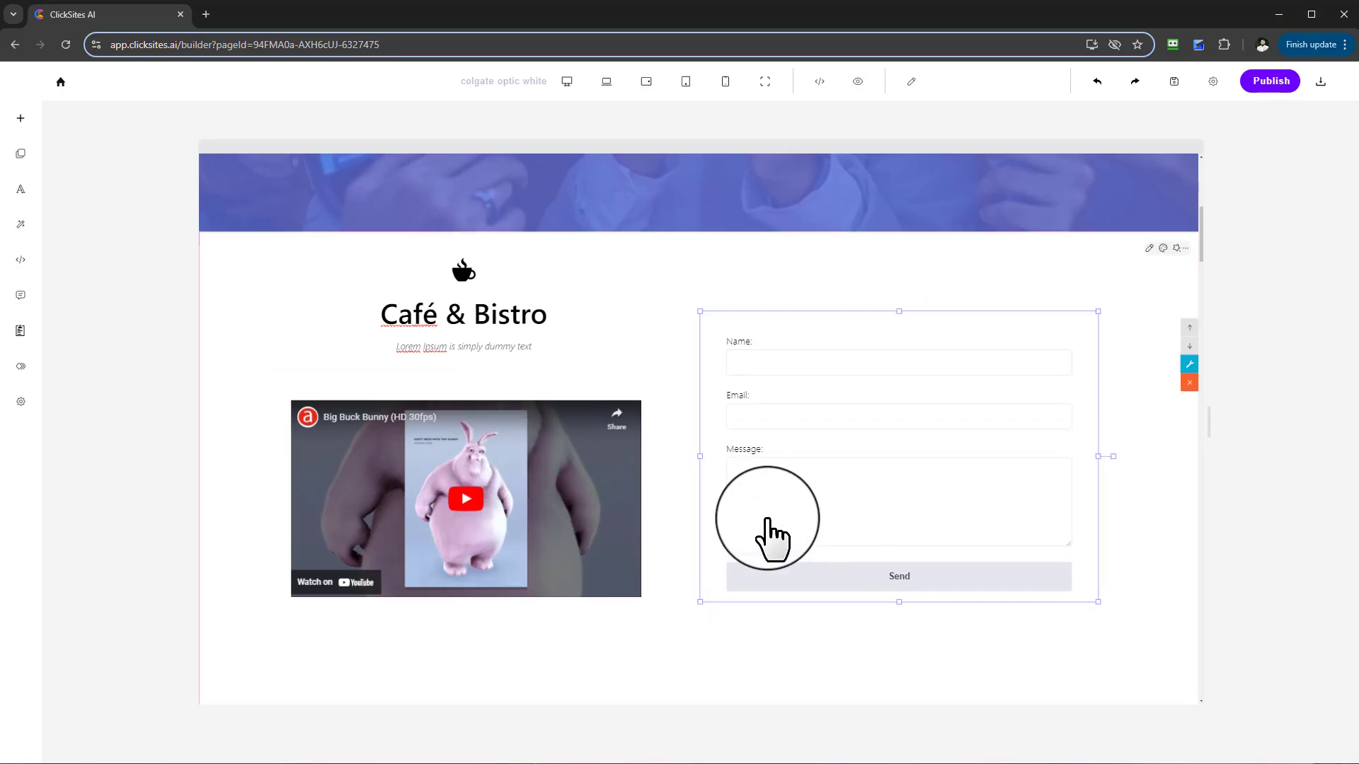
pyautogui.click(1099, 604)
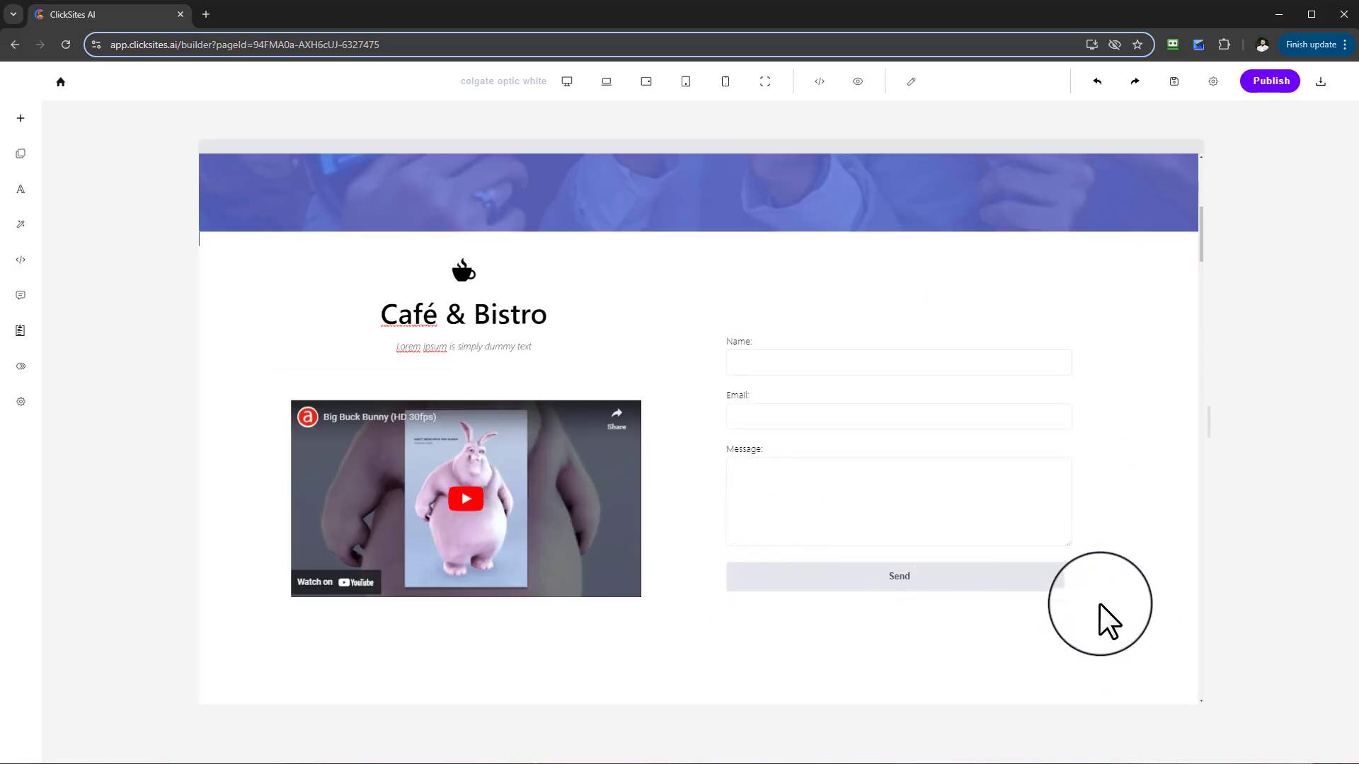
pyautogui.click(1071, 589)
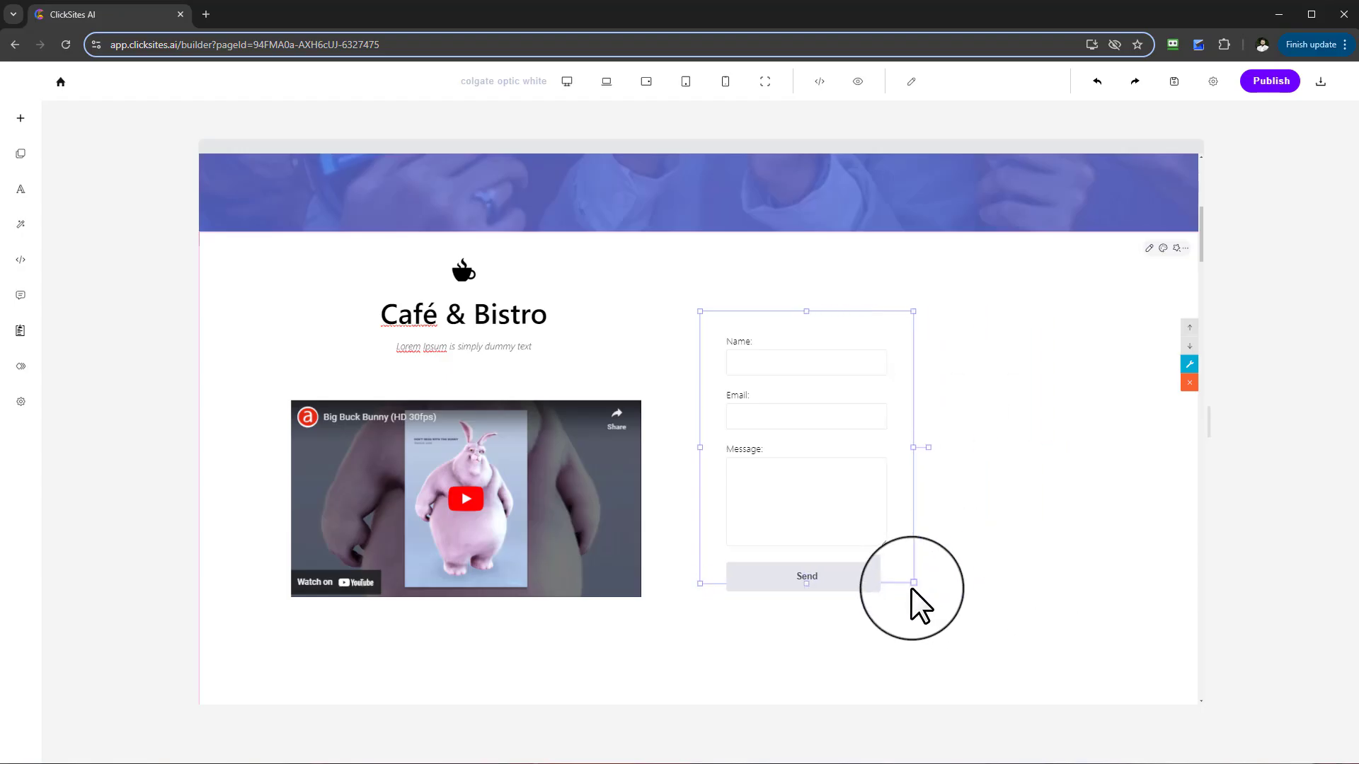
pyautogui.moveTo(982, 656); pyautogui.dragTo(1011, 651)
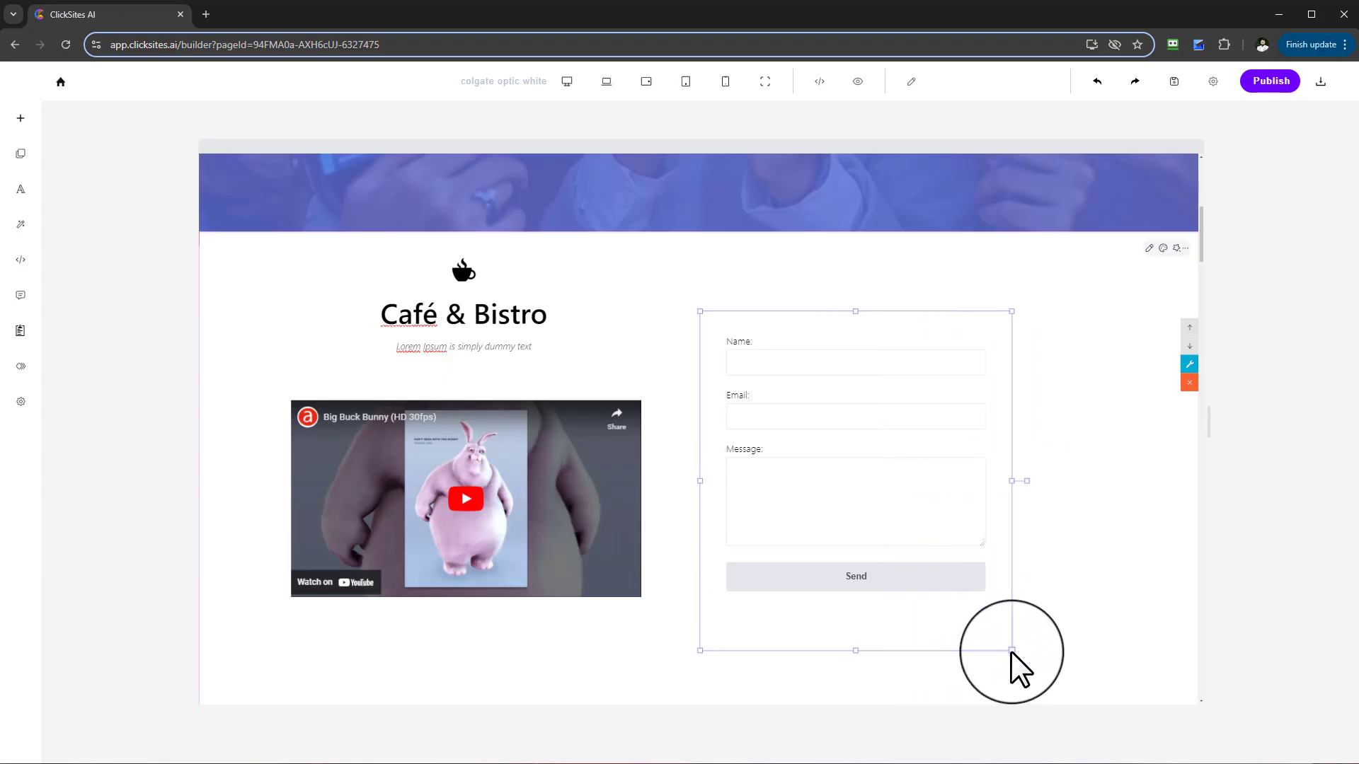
pyautogui.moveTo(902, 488); pyautogui.dragTo(954, 491)
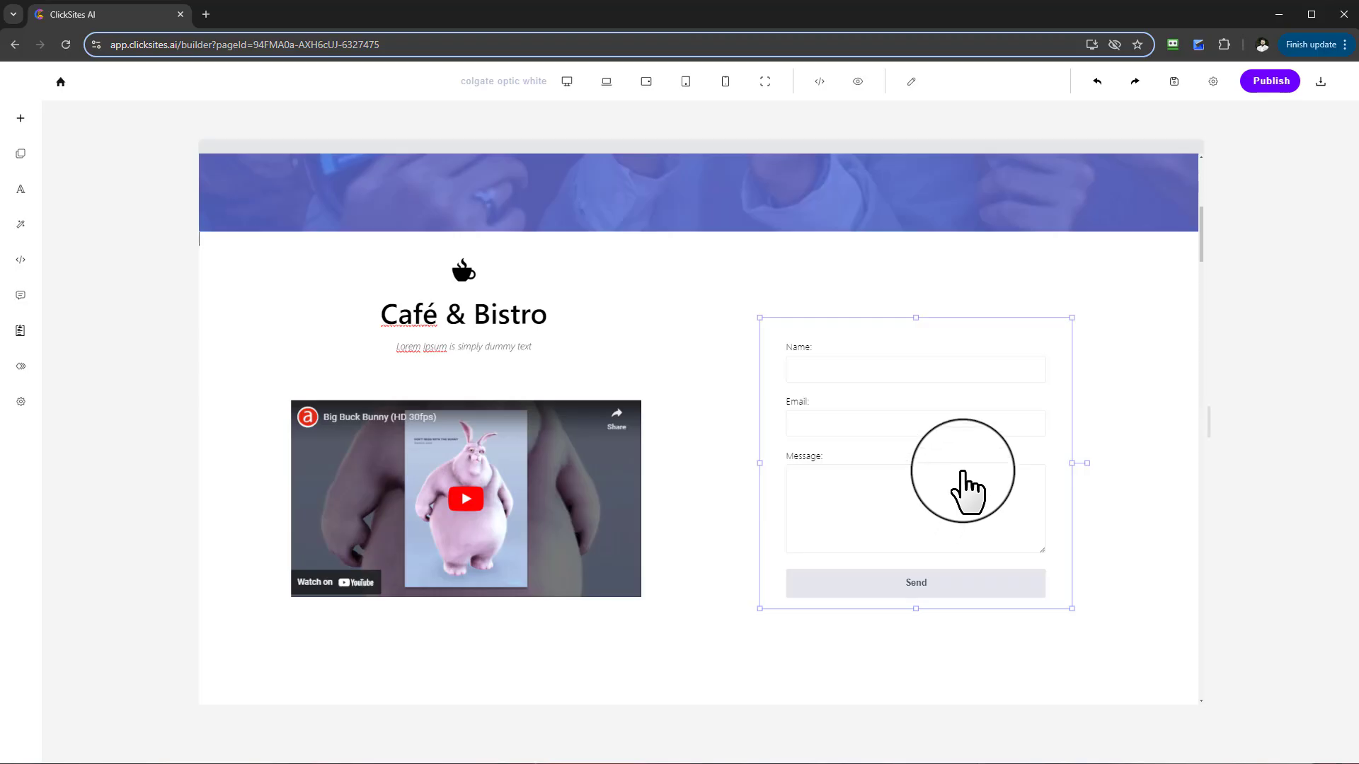
# Step: Add the Contact design with a map, contact details, opening hours and Stay in Touch links over the canvas's middle, and select it
pyautogui.click(30, 154)
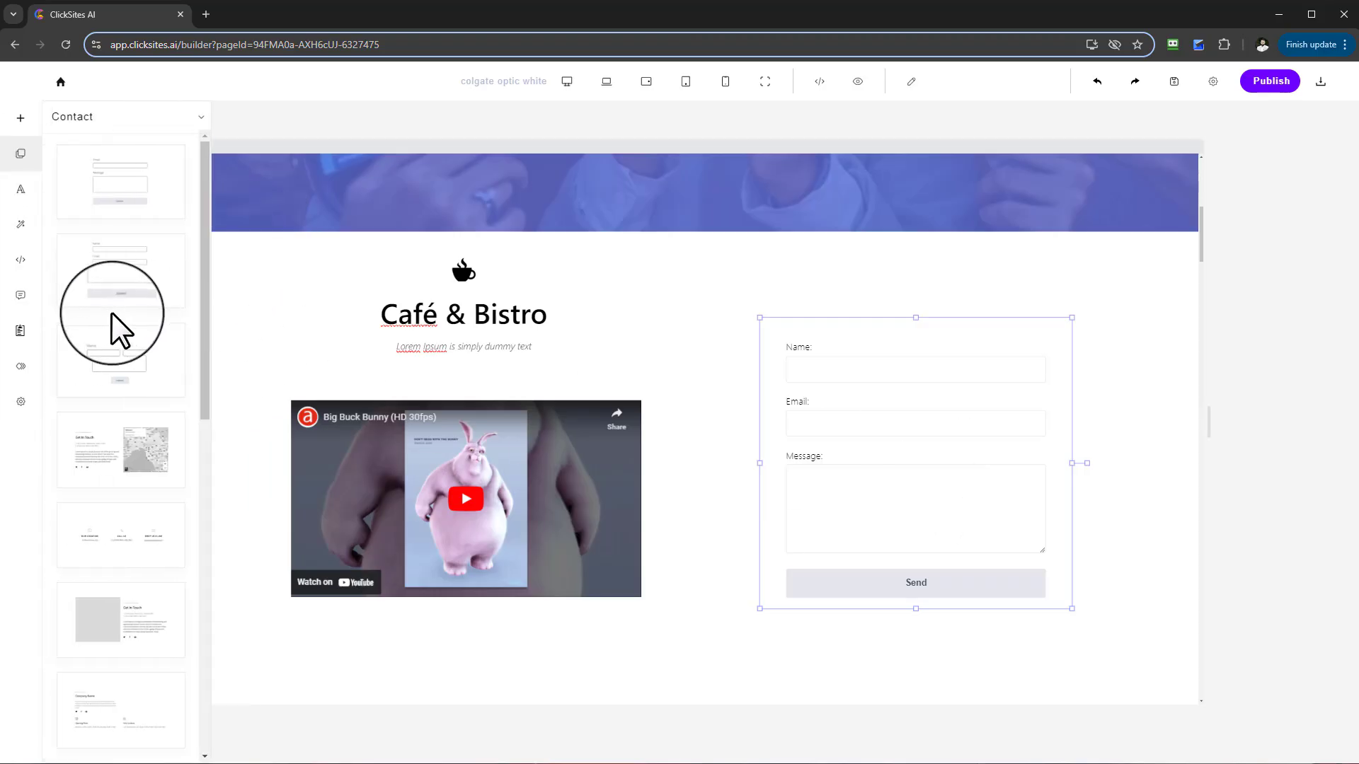
pyautogui.scroll(-10, 146, 446)
pyautogui.moveTo(153, 425); pyautogui.dragTo(814, 612)
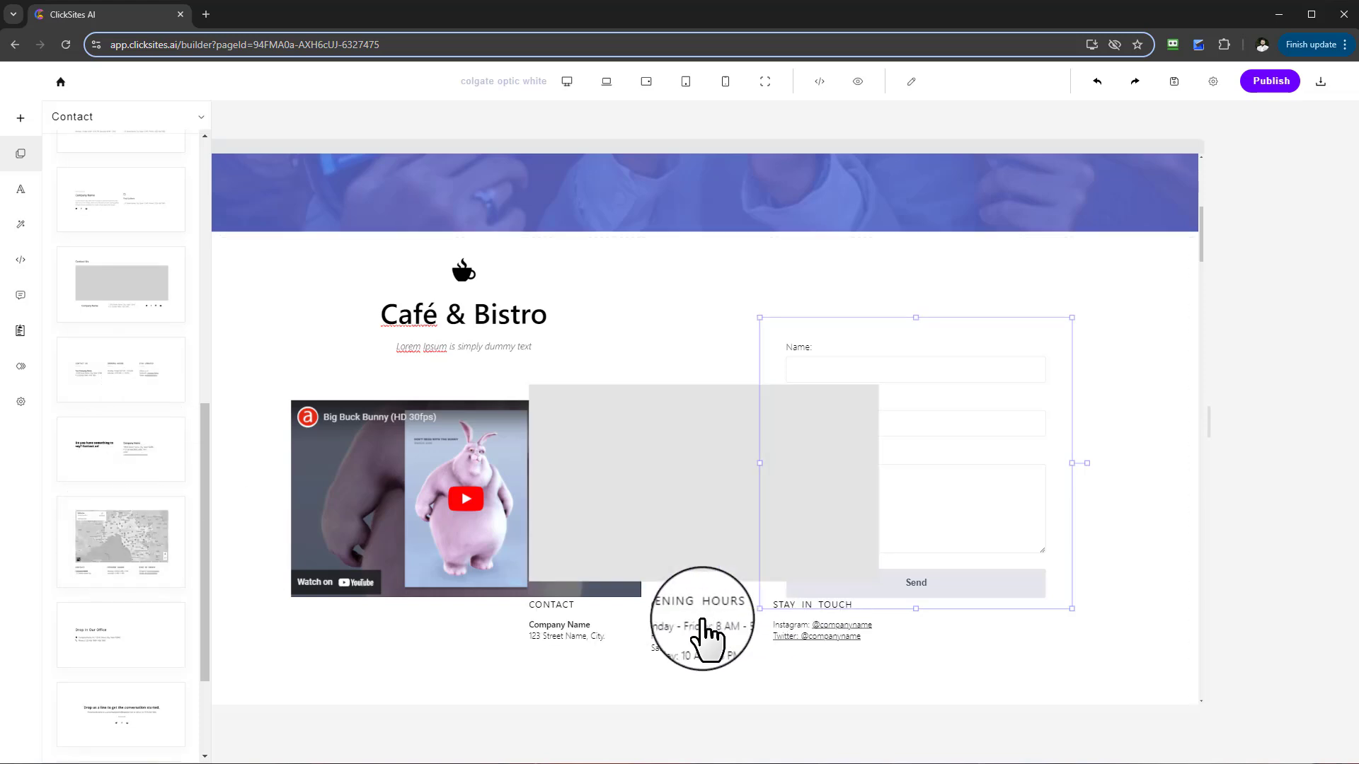
pyautogui.moveTo(790, 499); pyautogui.dragTo(776, 523)
pyautogui.click(898, 373)
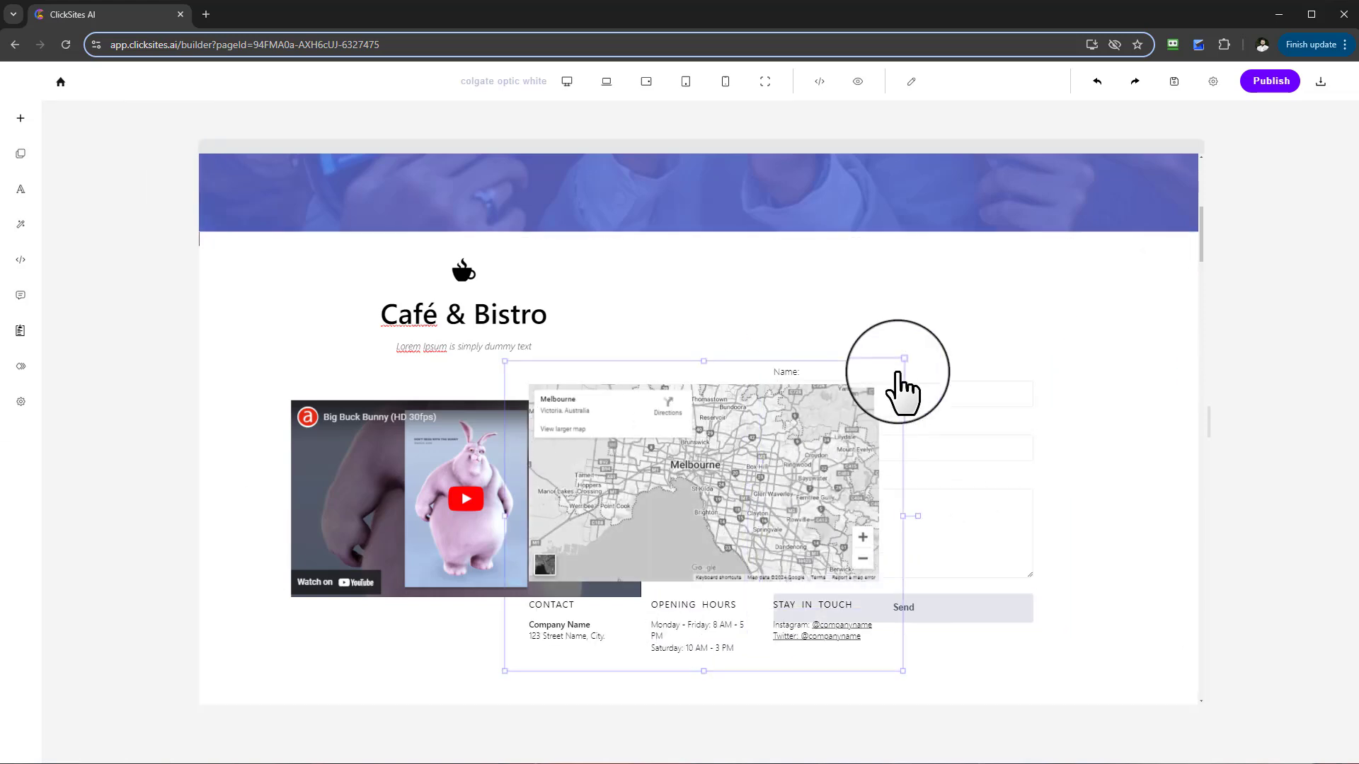
# Step: Shrink the Contact block and arrange the video, contact form and Contact block in a row beneath the Café & Bistro heading
pyautogui.moveTo(903, 359); pyautogui.dragTo(778, 564)
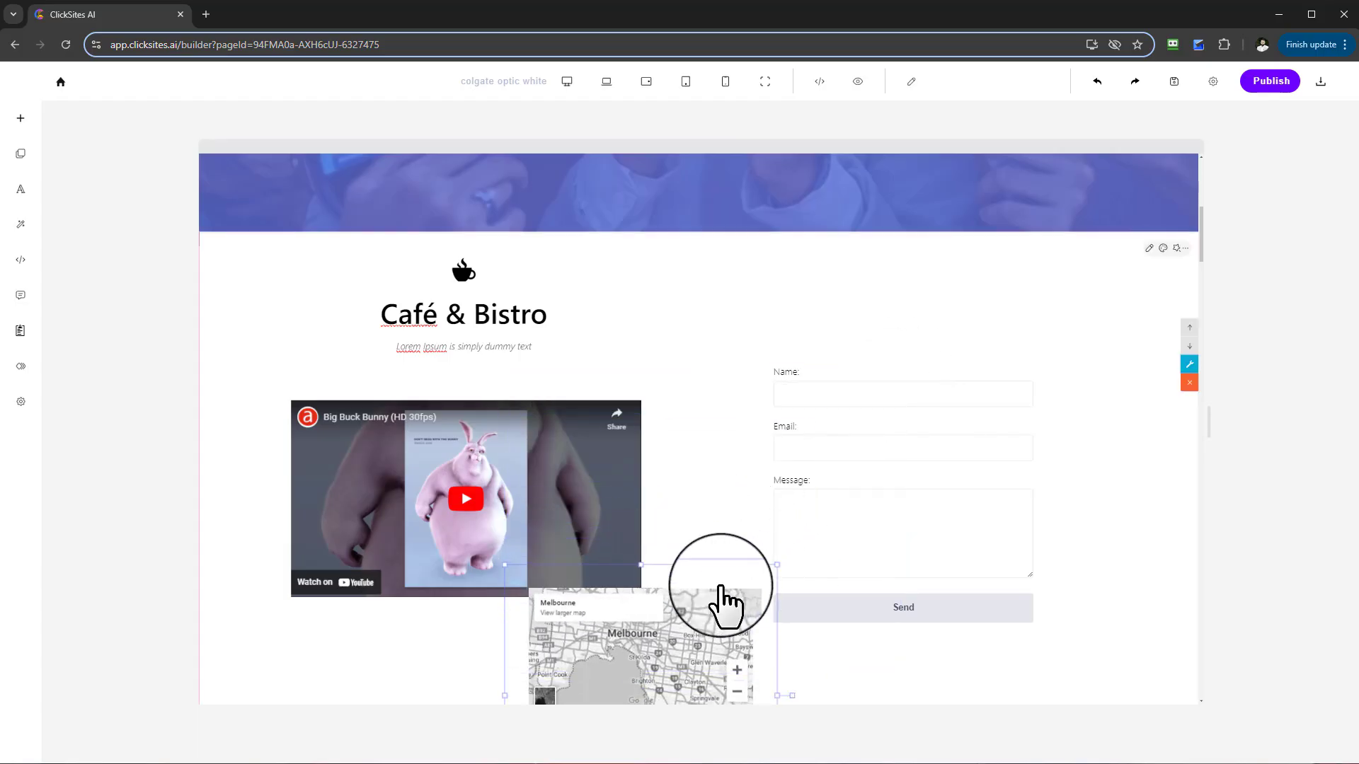
pyautogui.click(466, 460)
pyautogui.moveTo(852, 531); pyautogui.dragTo(735, 454)
pyautogui.moveTo(783, 628); pyautogui.dragTo(1040, 403)
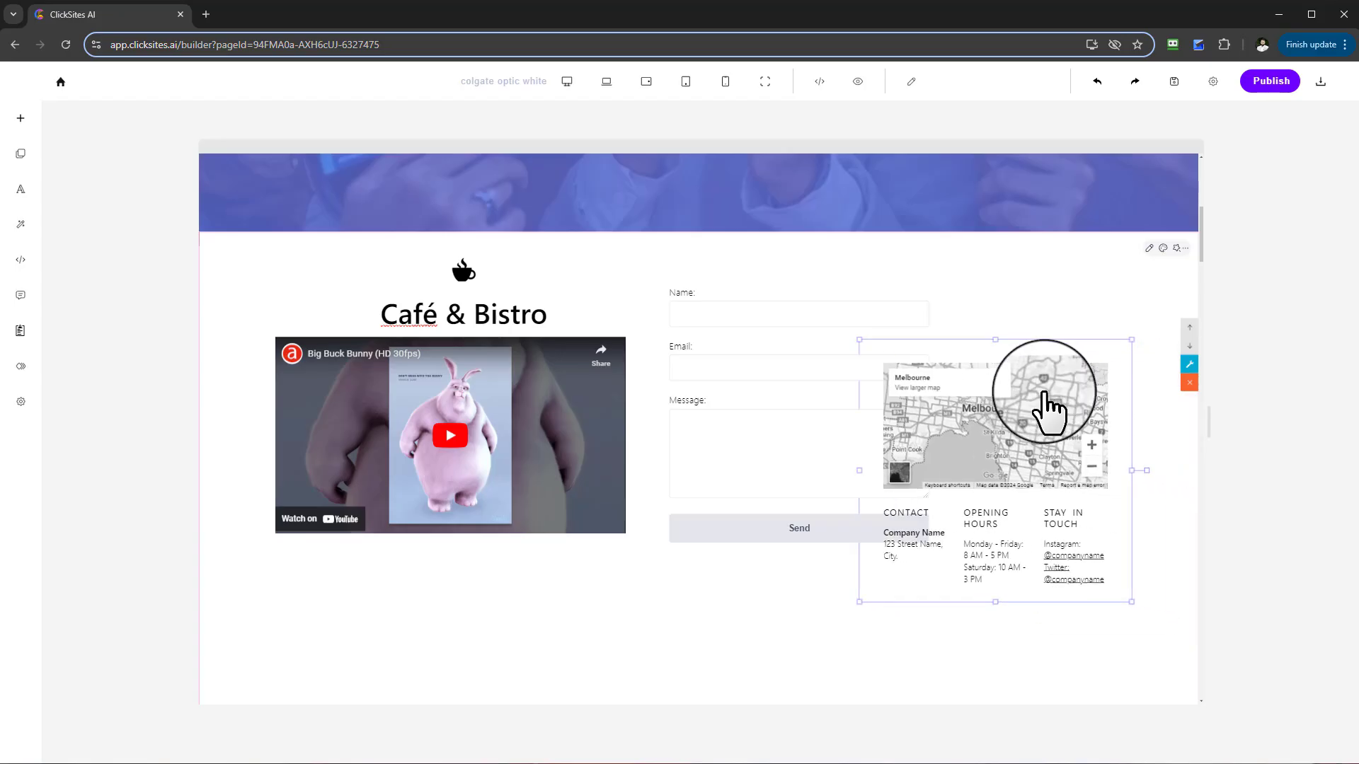
# Step: Delete the Contact block, the contact form and the Big Buck Bunny video from the canvas
pyautogui.press('Delete')
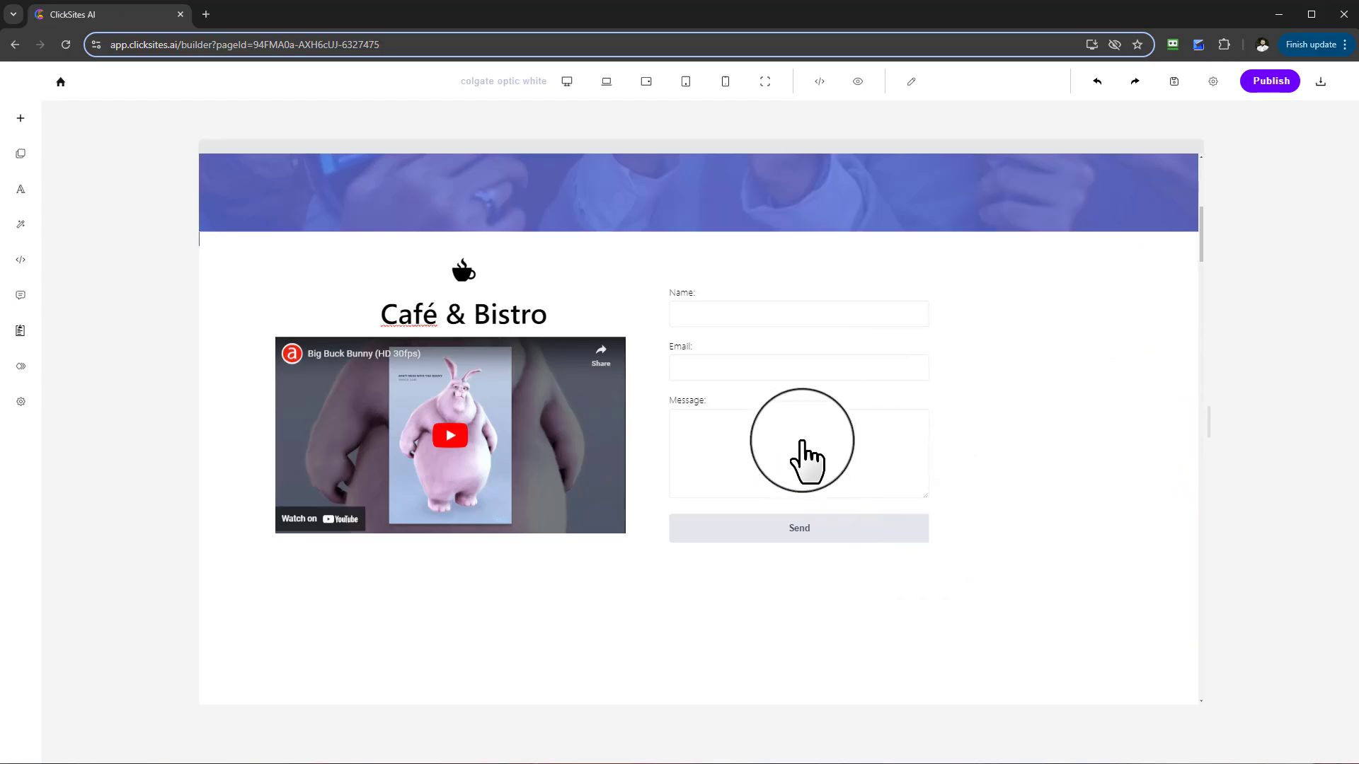
pyautogui.click(802, 436)
pyautogui.press('Delete')
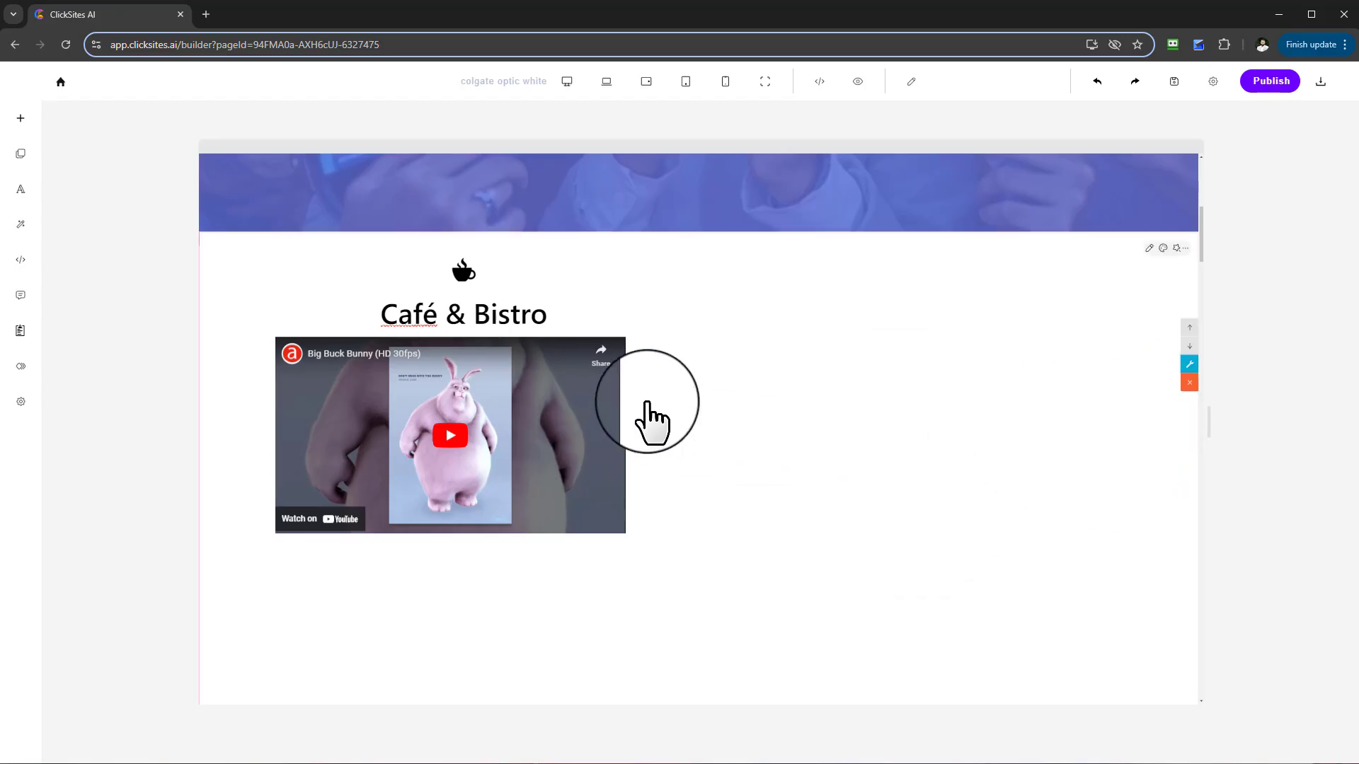
pyautogui.click(572, 405)
pyautogui.press('Delete')
# Step: Try moving the Café & Bistro heading, and undo both that move and the video's deletion
pyautogui.click(515, 344)
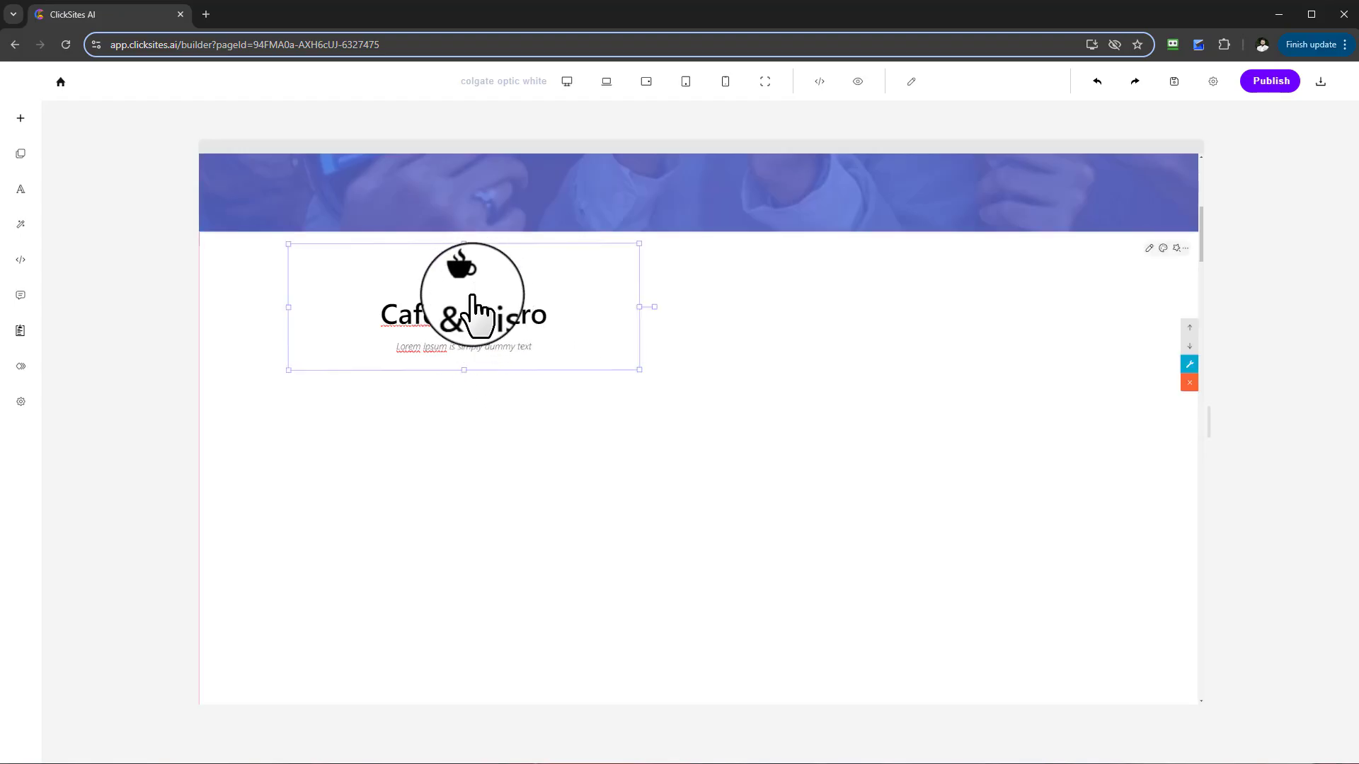
pyautogui.moveTo(472, 297); pyautogui.dragTo(552, 320)
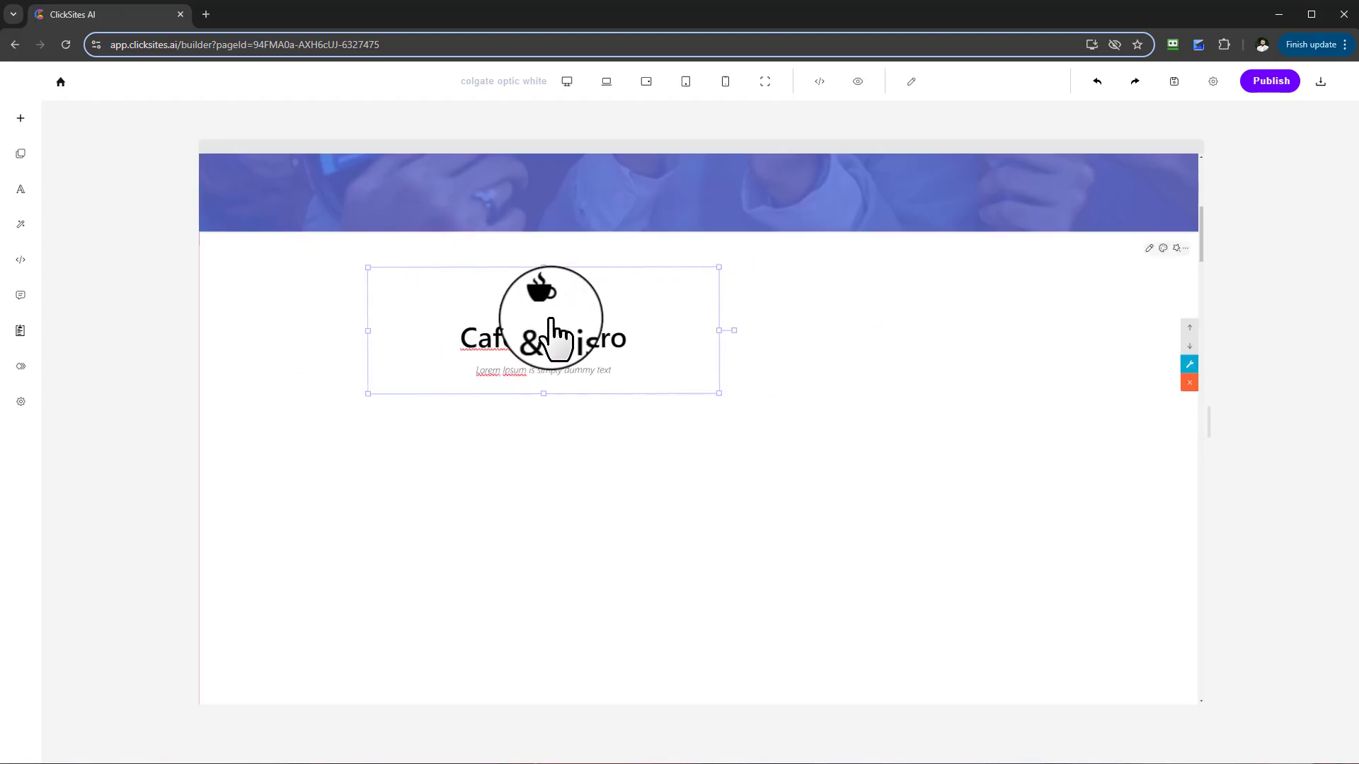
pyautogui.click(1096, 80)
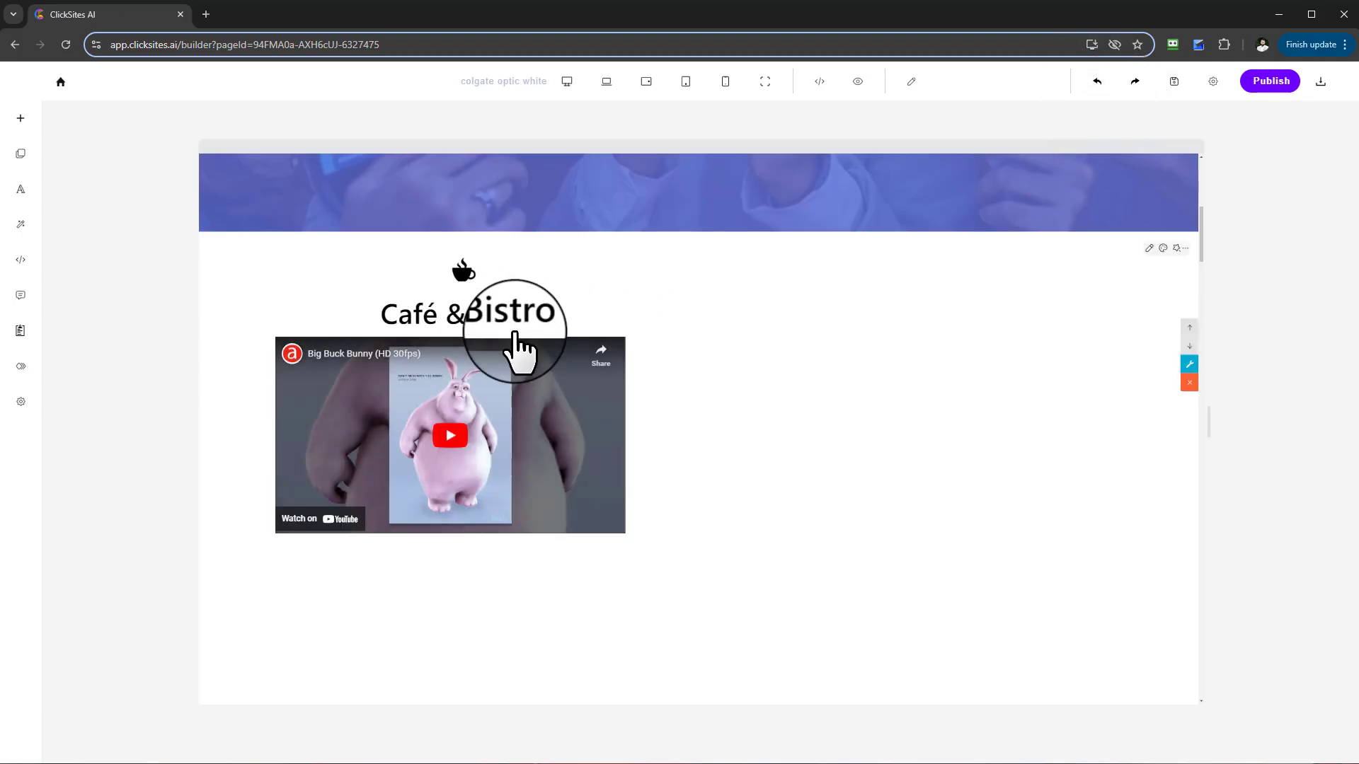
# Step: Move the Café & Bistro heading toward the canvas's left side and place the video beneath it with a gap
pyautogui.moveTo(493, 412); pyautogui.dragTo(981, 425)
pyautogui.moveTo(456, 326); pyautogui.dragTo(393, 324)
pyautogui.moveTo(849, 463); pyautogui.dragTo(430, 514)
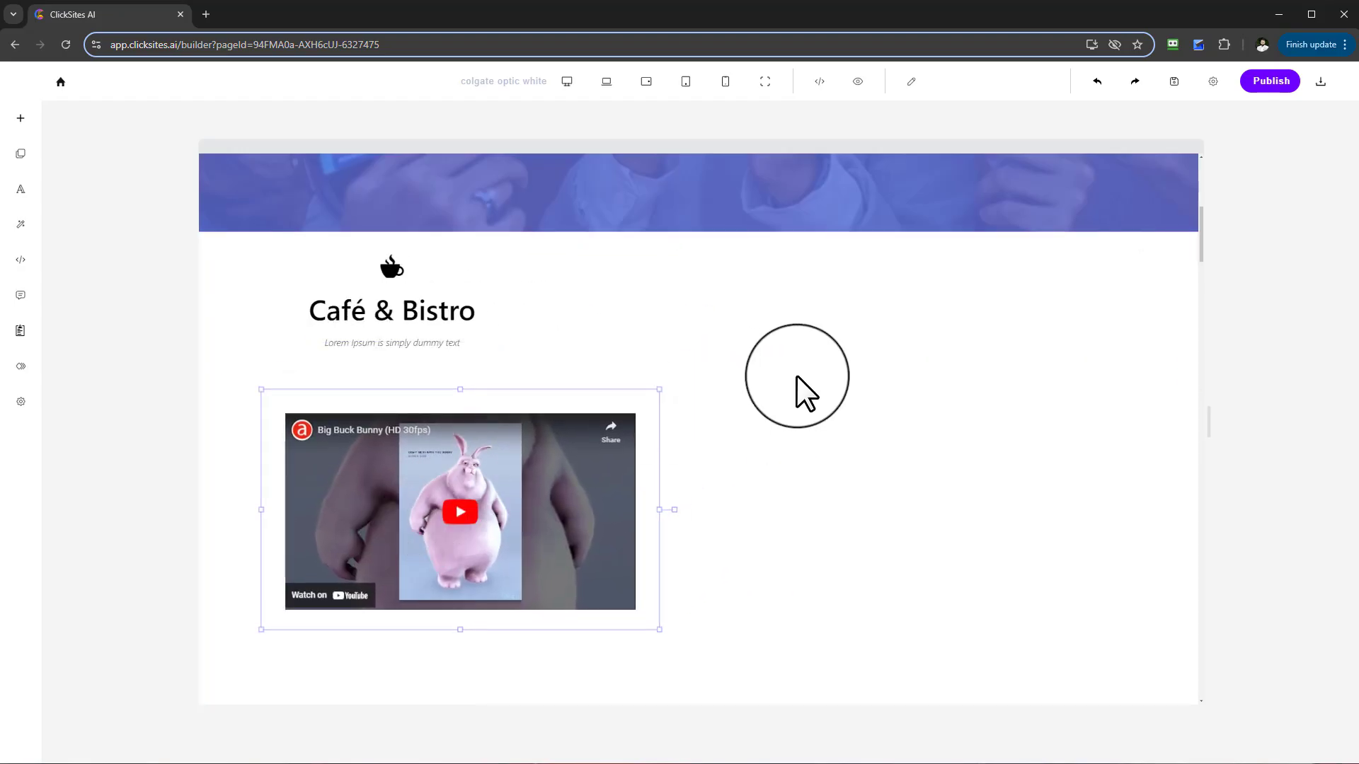
# Step: Delete the video and move the Café & Bistro heading to the canvas's middle, just below the hero banner
pyautogui.hotkey('ctrl', 'z')
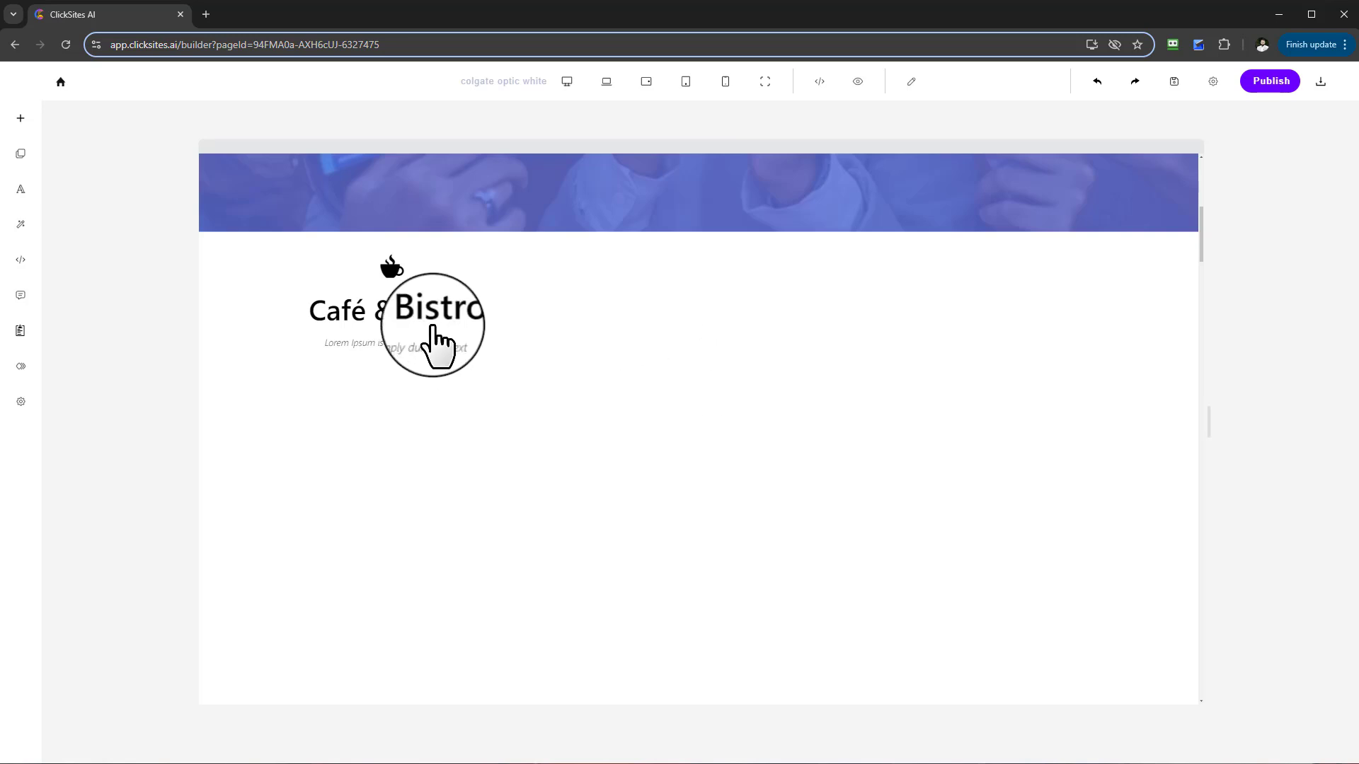
pyautogui.click(405, 324)
pyautogui.moveTo(410, 333); pyautogui.dragTo(679, 311)
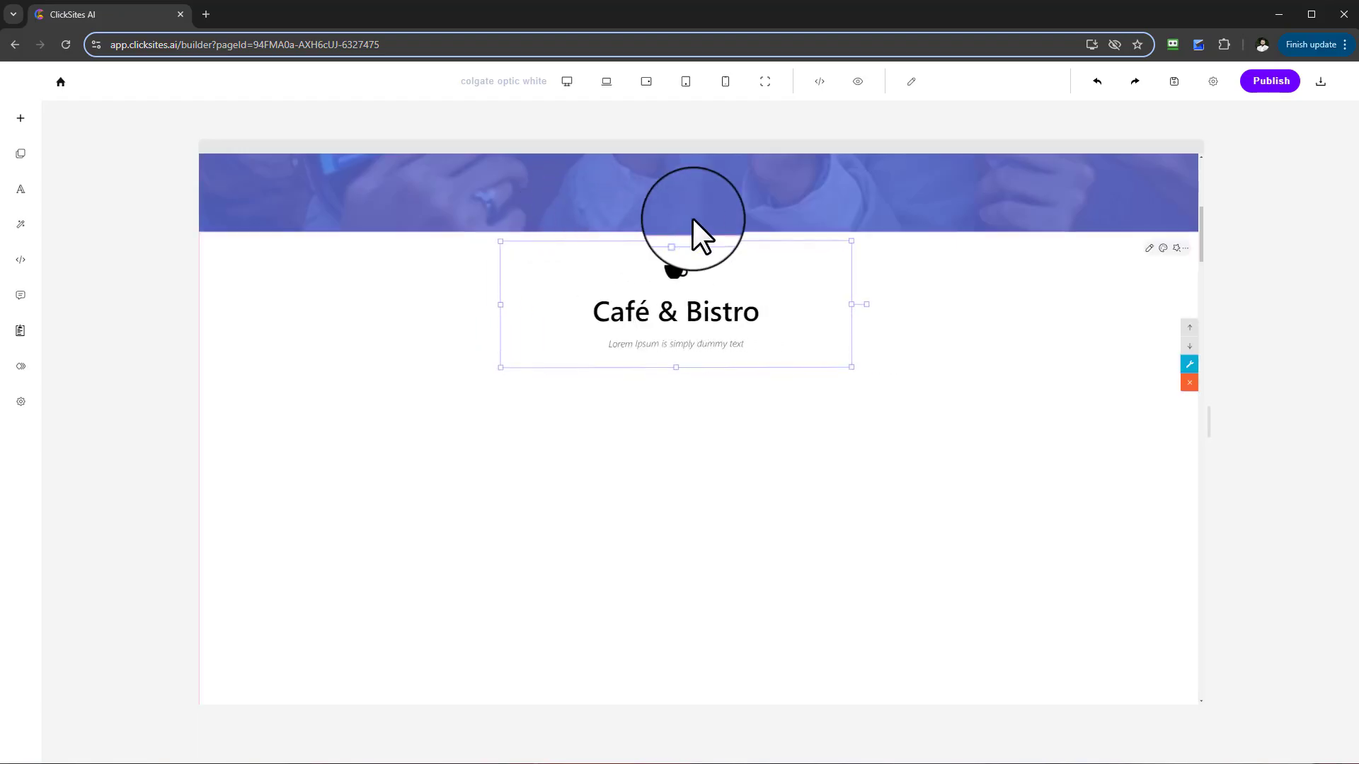
pyautogui.click(777, 299)
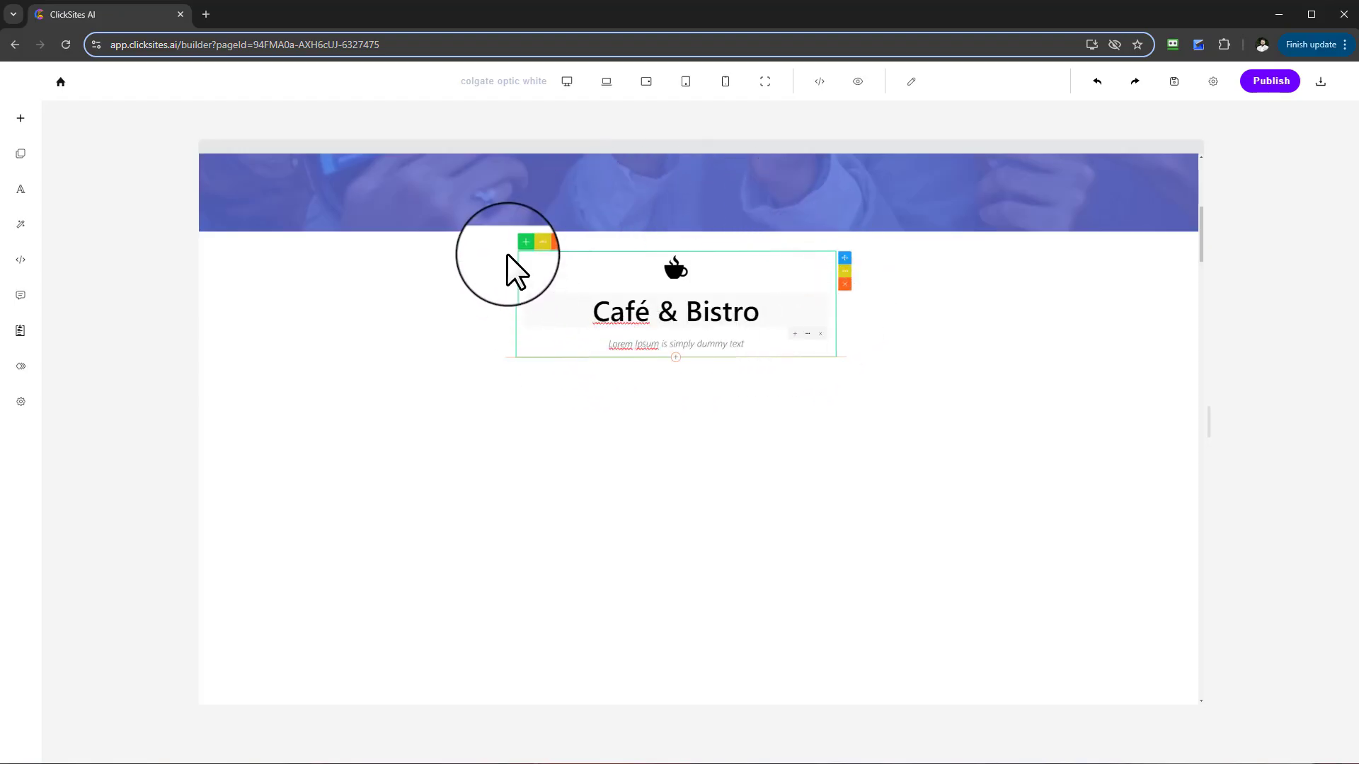
pyautogui.click(676, 358)
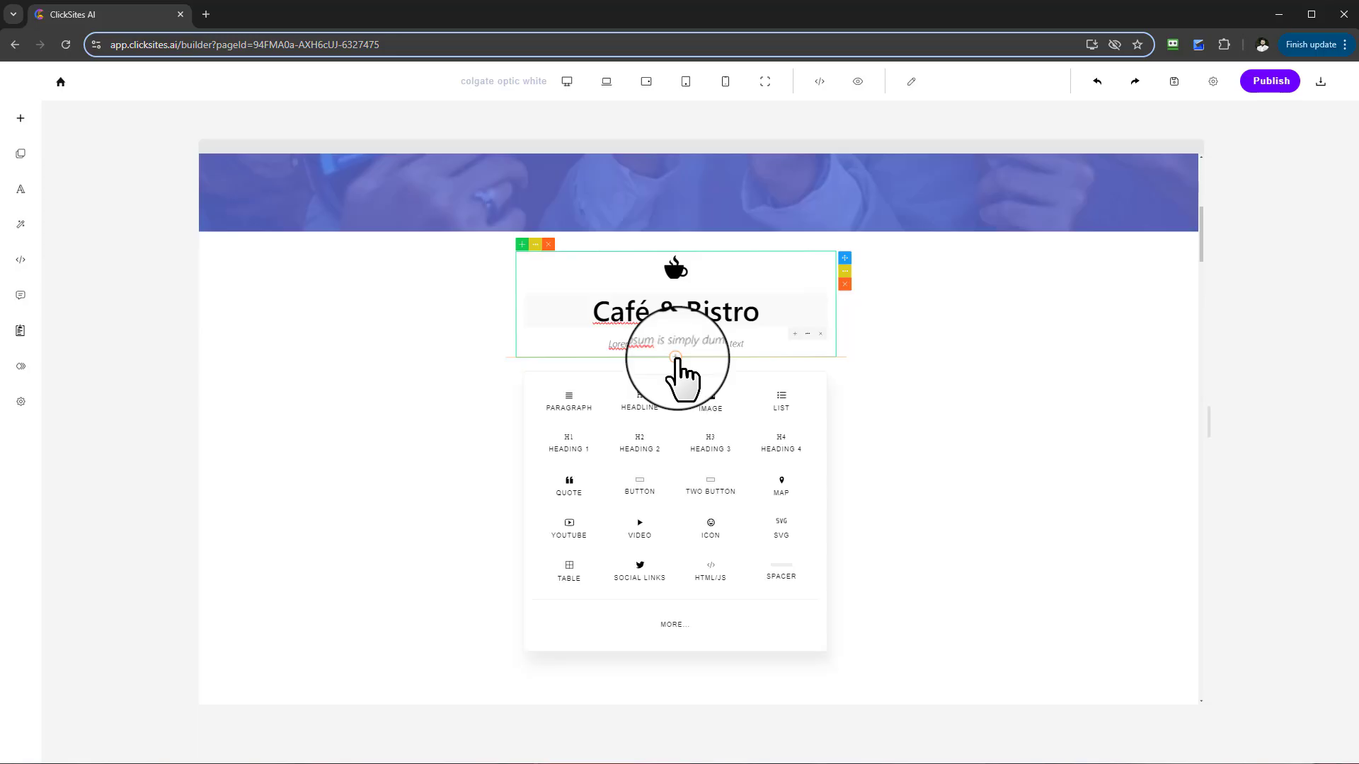
pyautogui.click(641, 527)
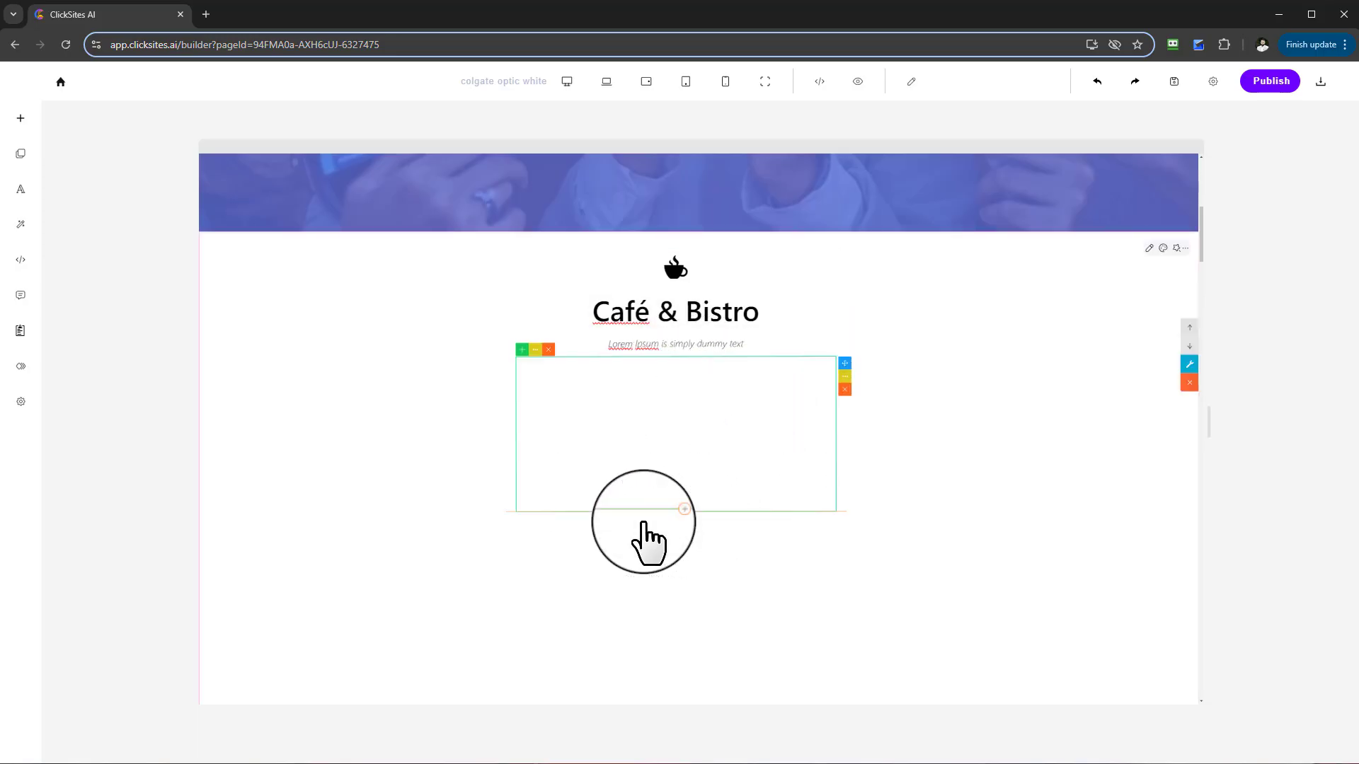
pyautogui.click(845, 389)
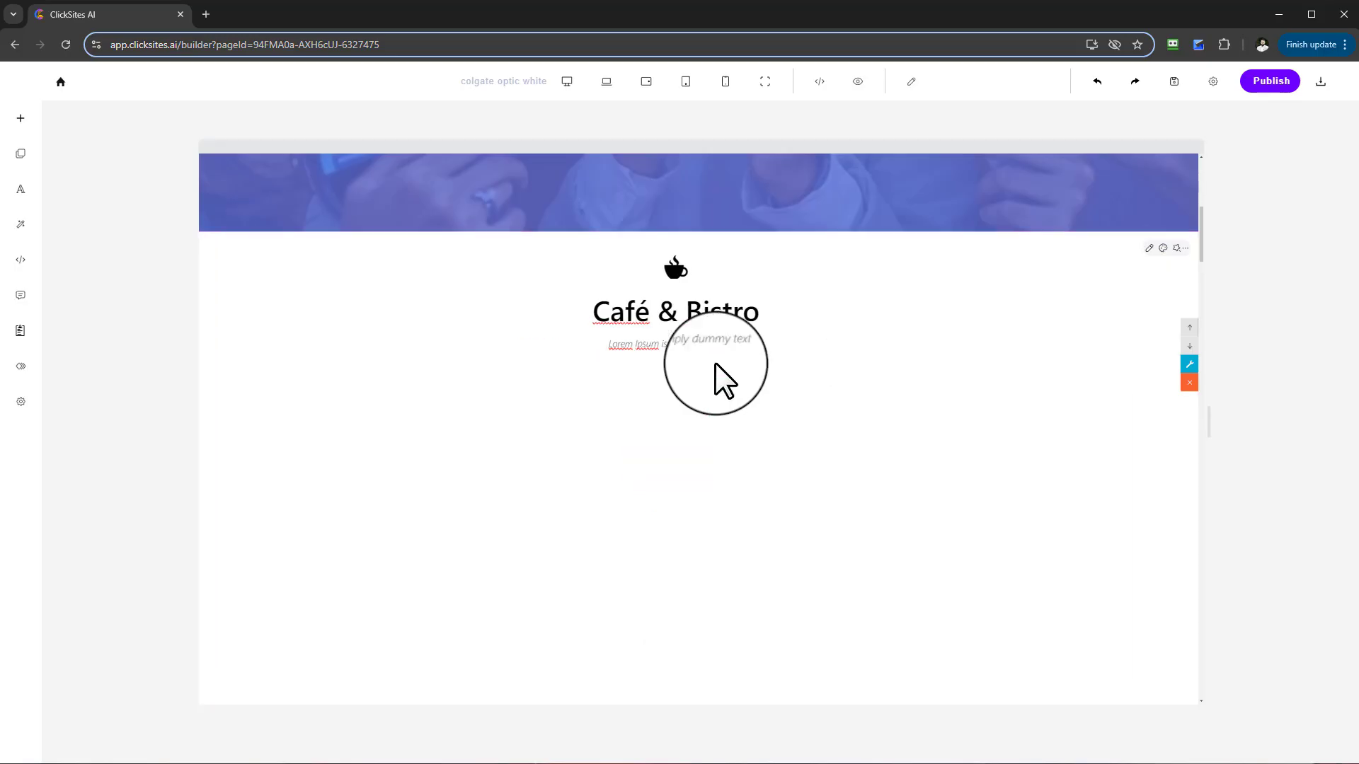
# Step: Add a YouTube video inside the block below the Café & Bistro subtitle, and center the combined block under the hero banner
pyautogui.click(676, 358)
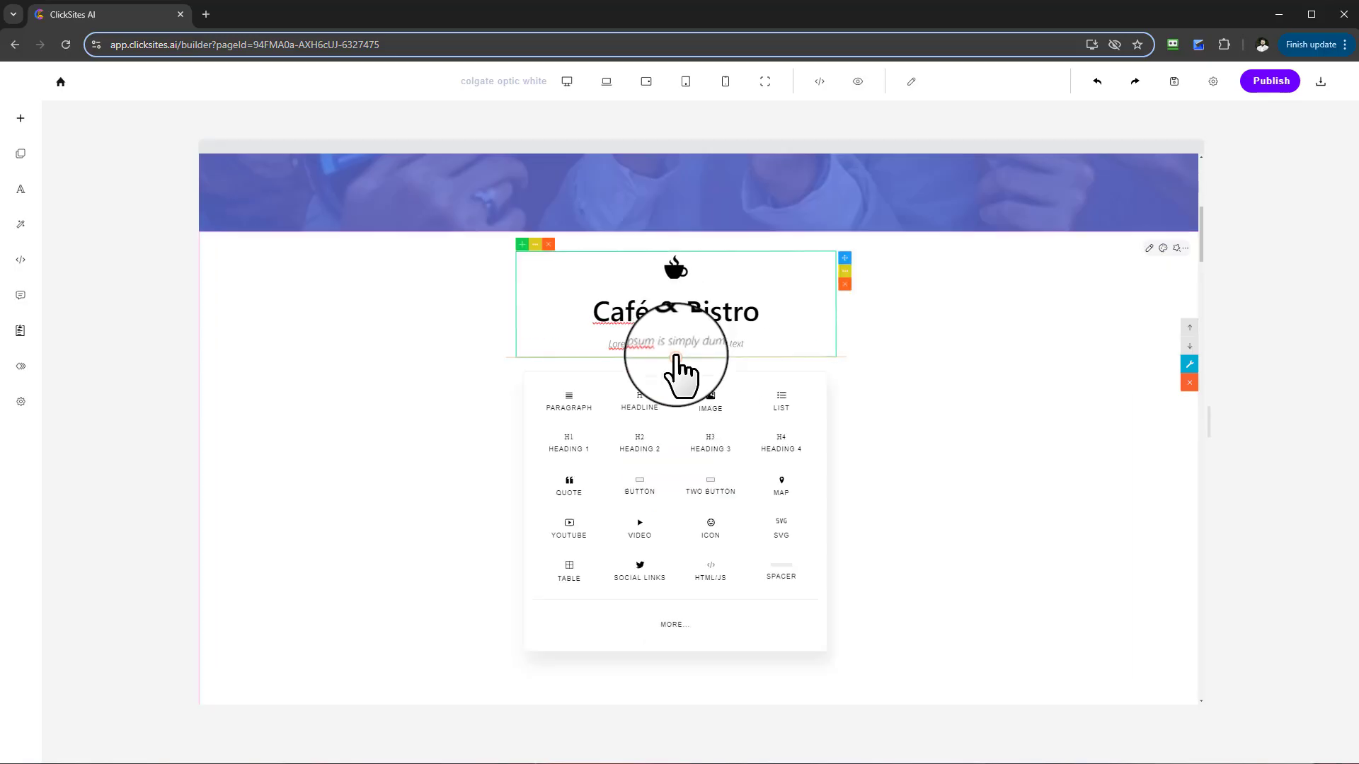
pyautogui.click(566, 527)
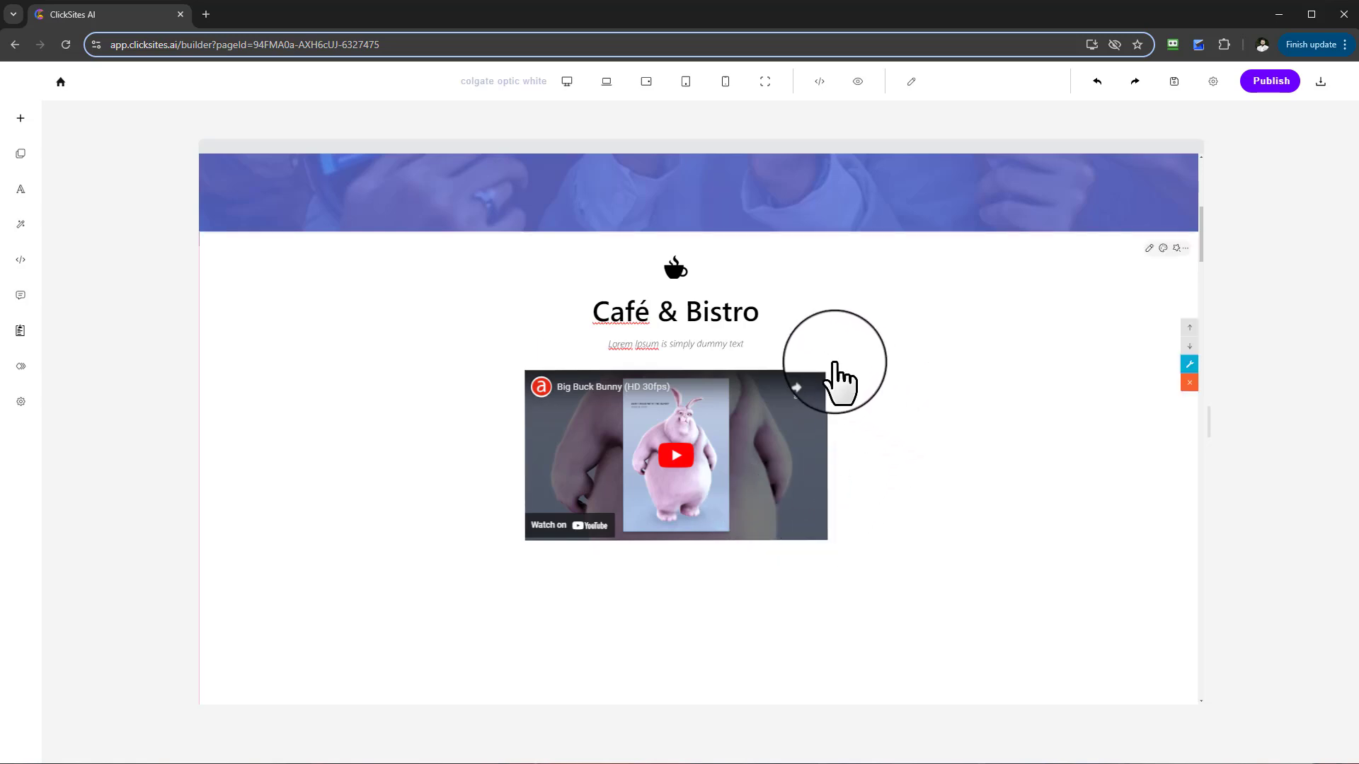
pyautogui.click(694, 325)
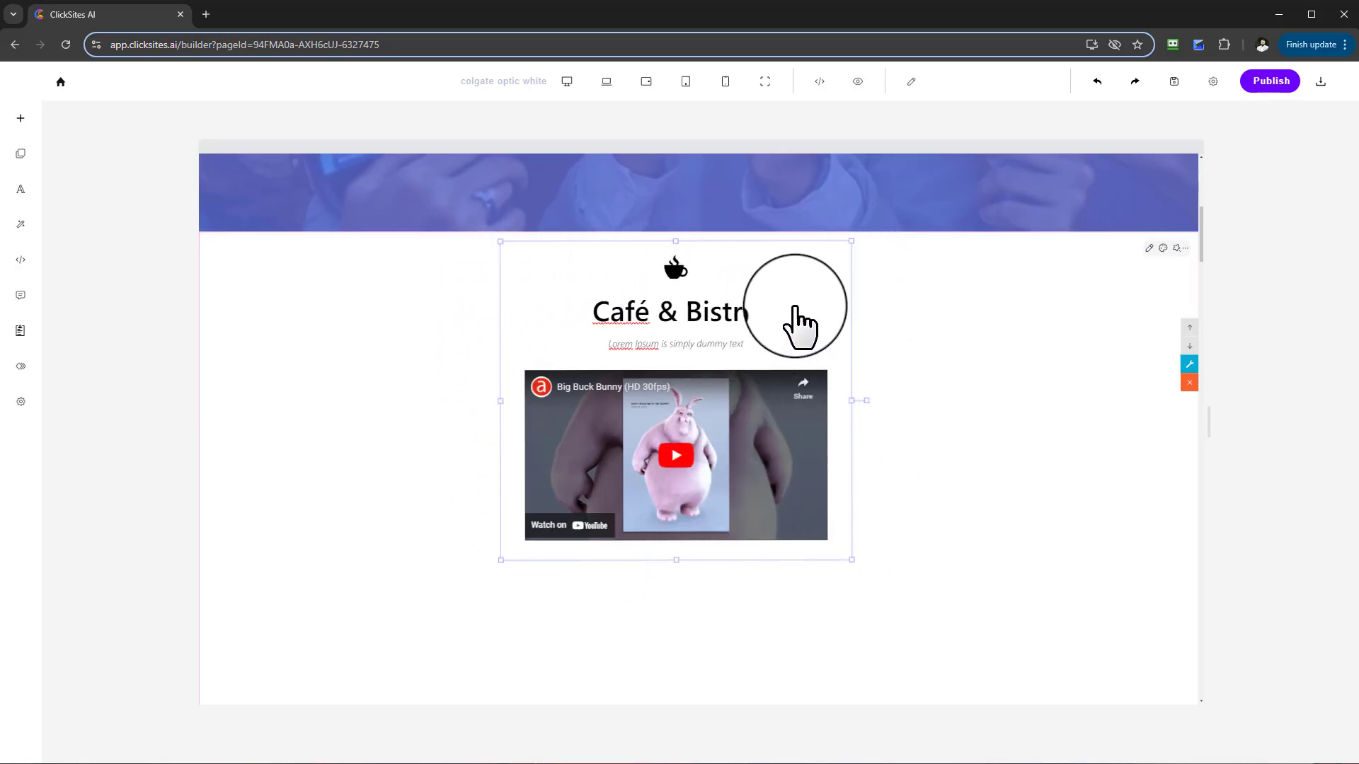
pyautogui.moveTo(798, 305); pyautogui.dragTo(825, 311)
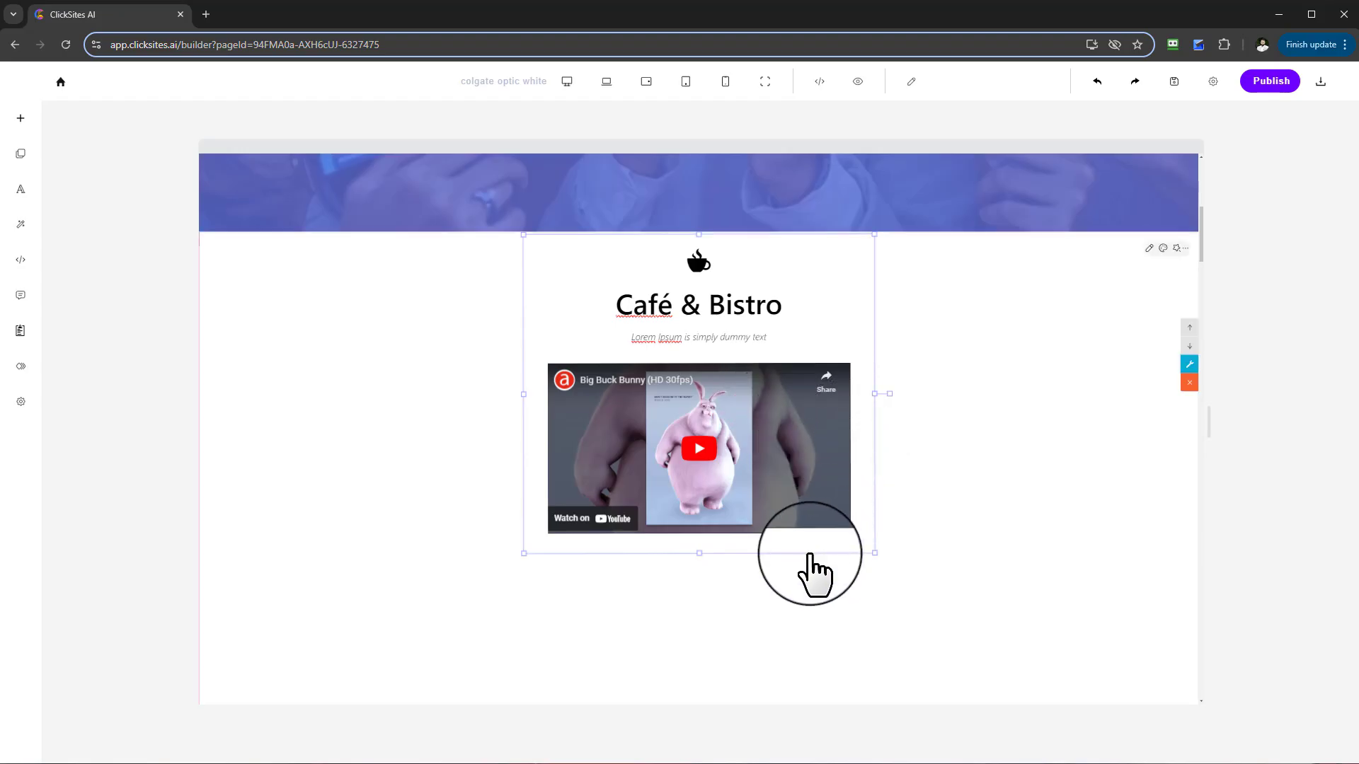
# Step: Add a Button element below the YouTube video in the Café & Bistro block
pyautogui.click(779, 528)
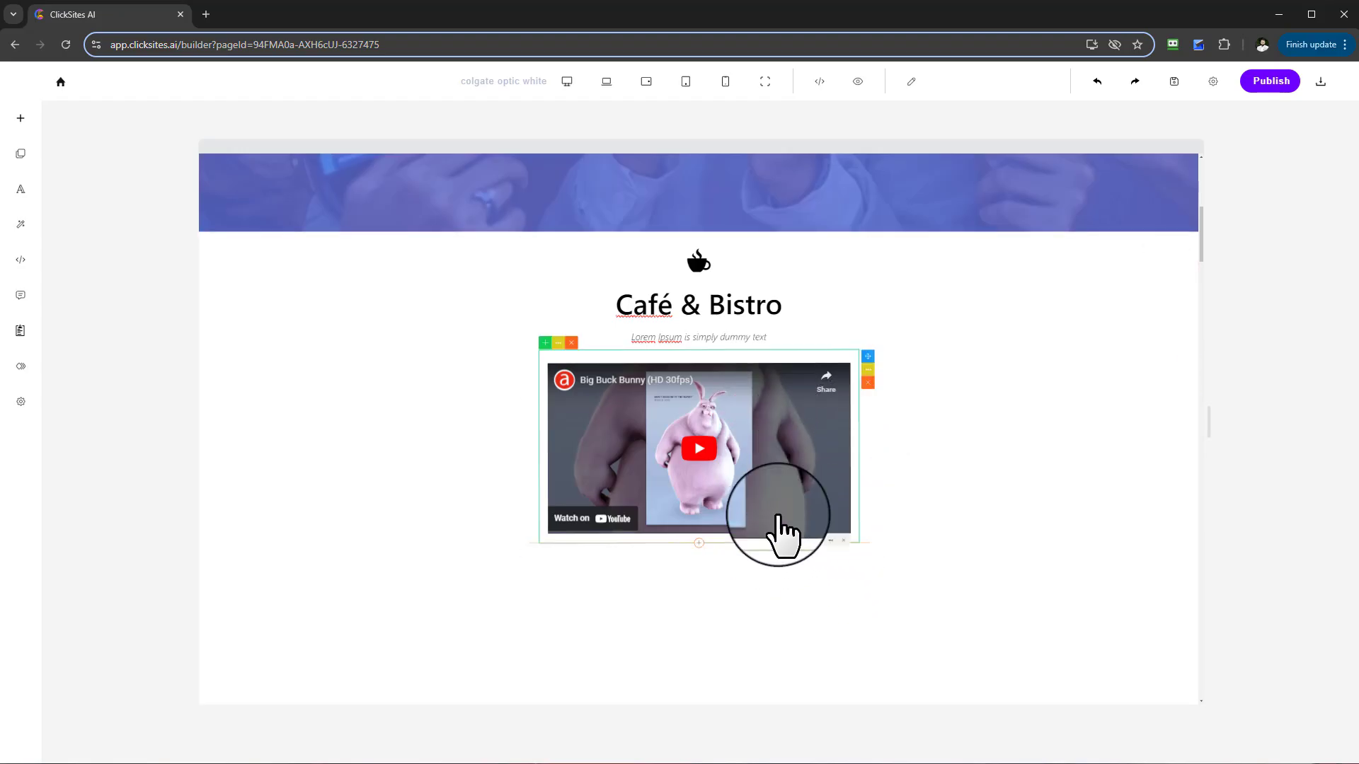
pyautogui.click(699, 543)
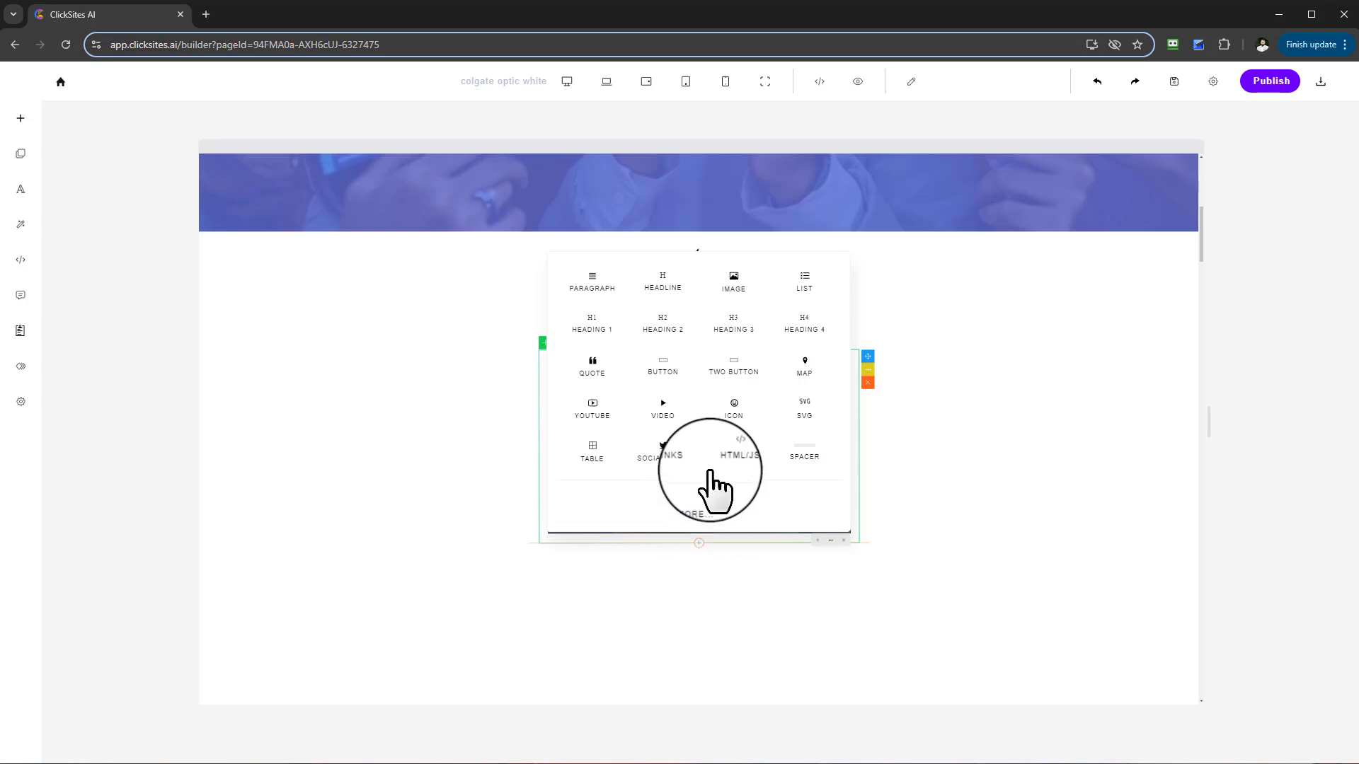
pyautogui.click(662, 368)
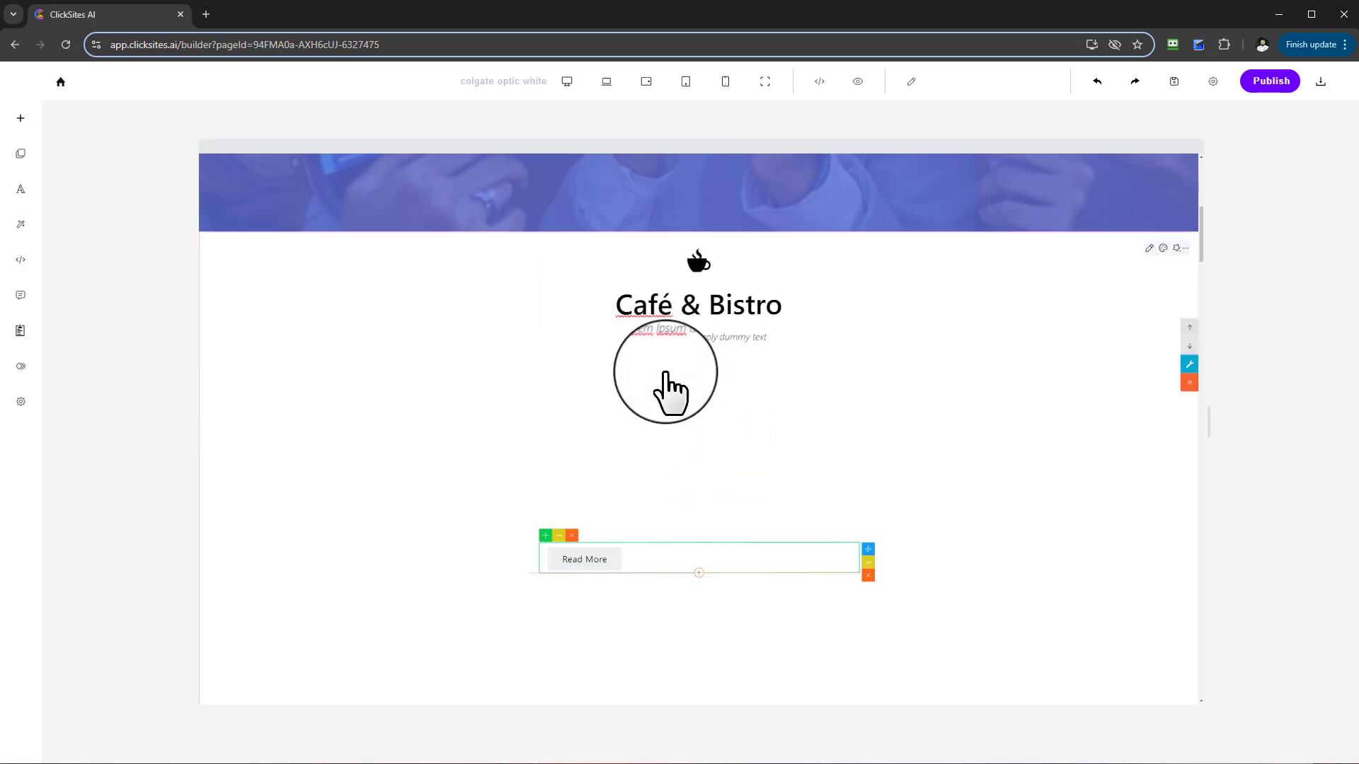
# Step: Style the Read More button with the small orange, fully rounded Get Started template and Full width
pyautogui.click(597, 563)
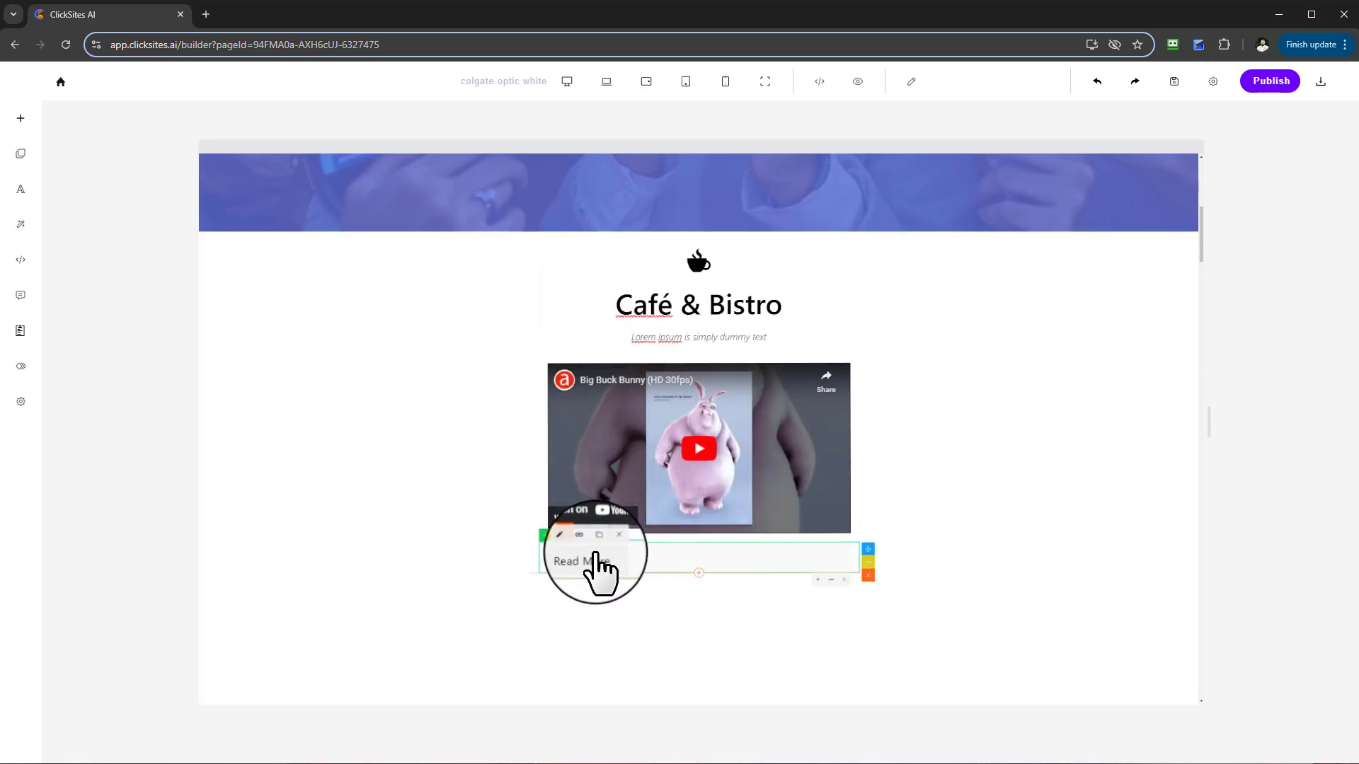
pyautogui.click(569, 539)
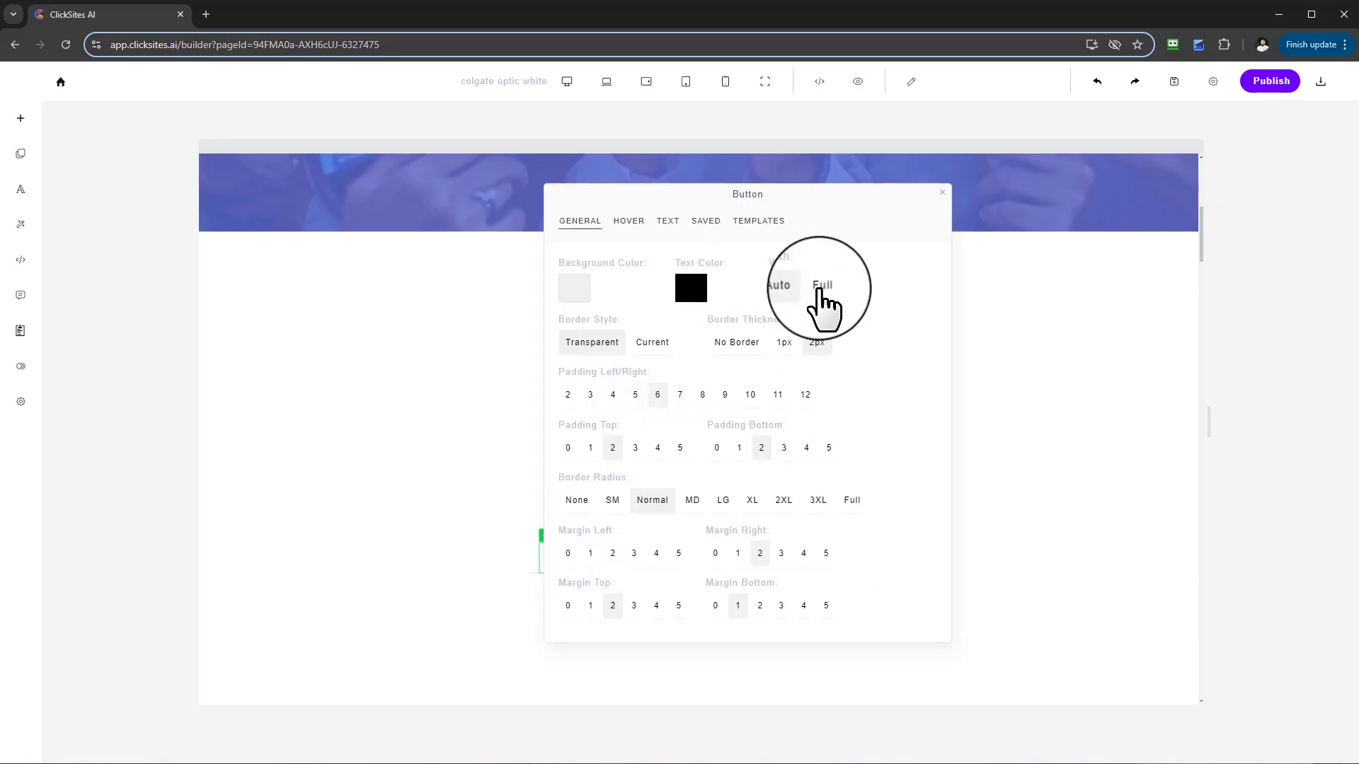
pyautogui.click(758, 221)
pyautogui.click(846, 276)
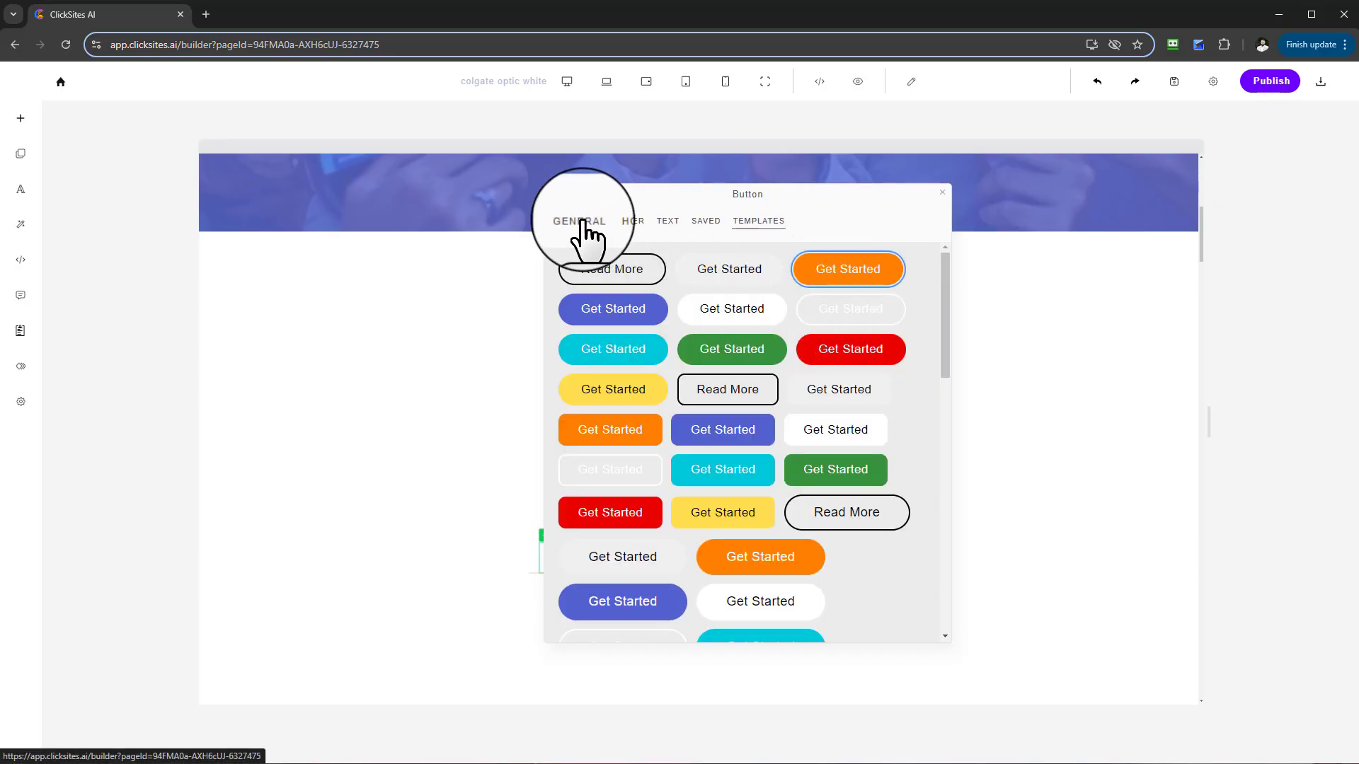
pyautogui.click(583, 222)
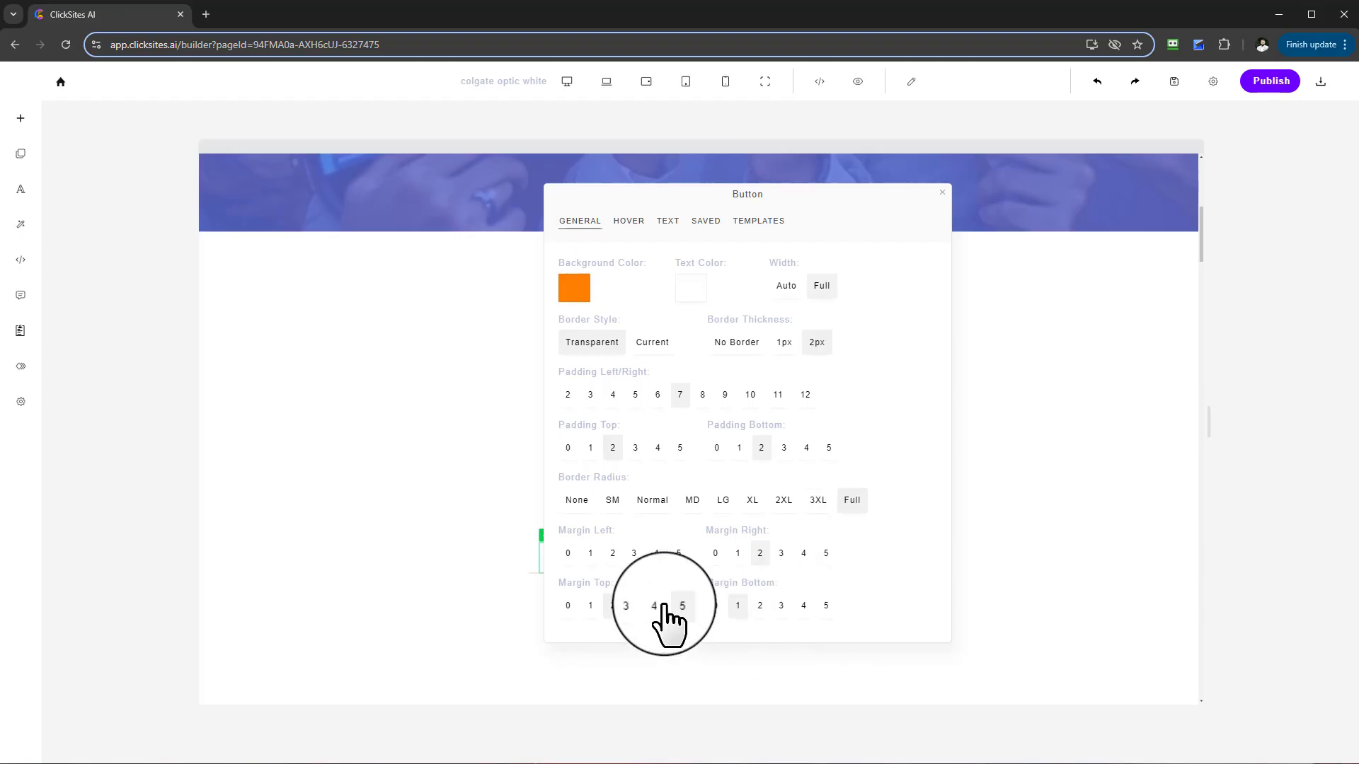
pyautogui.click(942, 195)
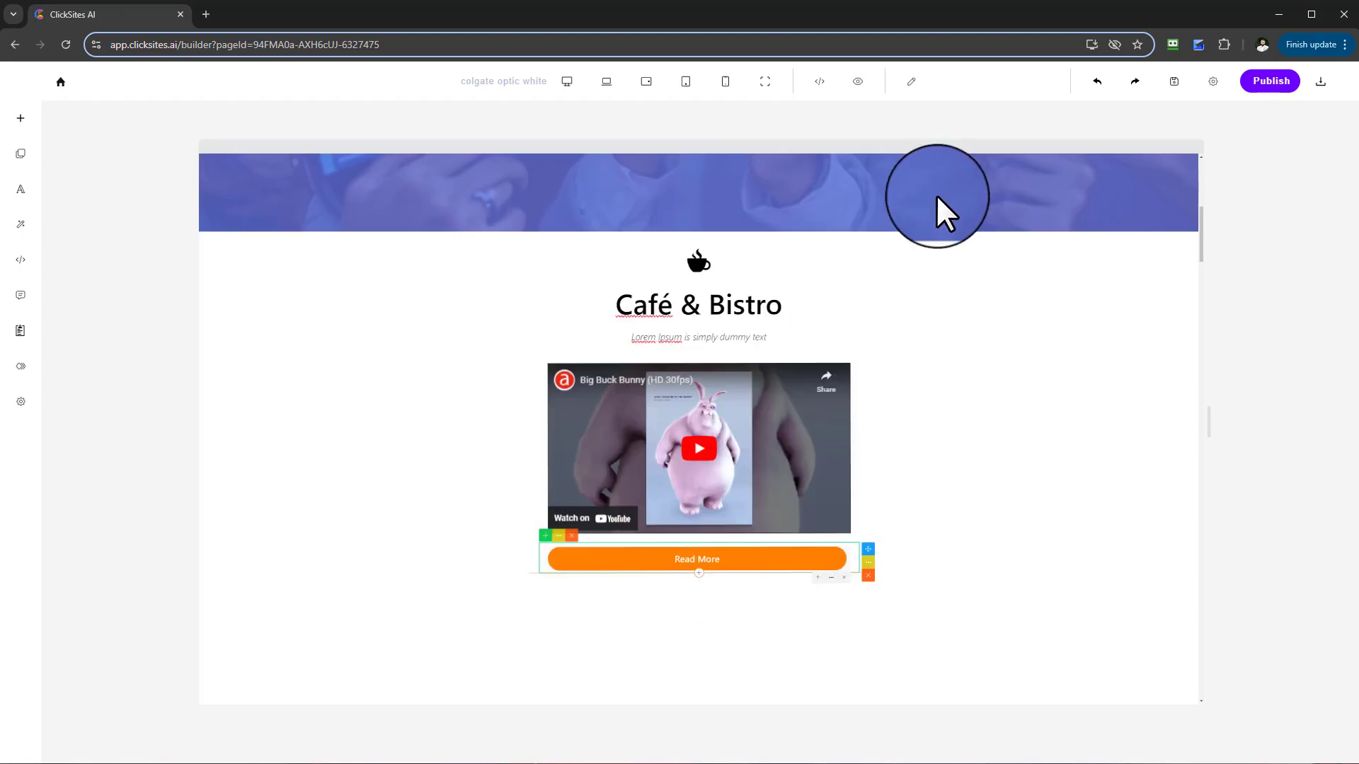
# Step: Move the combined Café & Bistro block with its video and button to the canvas's left half
pyautogui.click(825, 460)
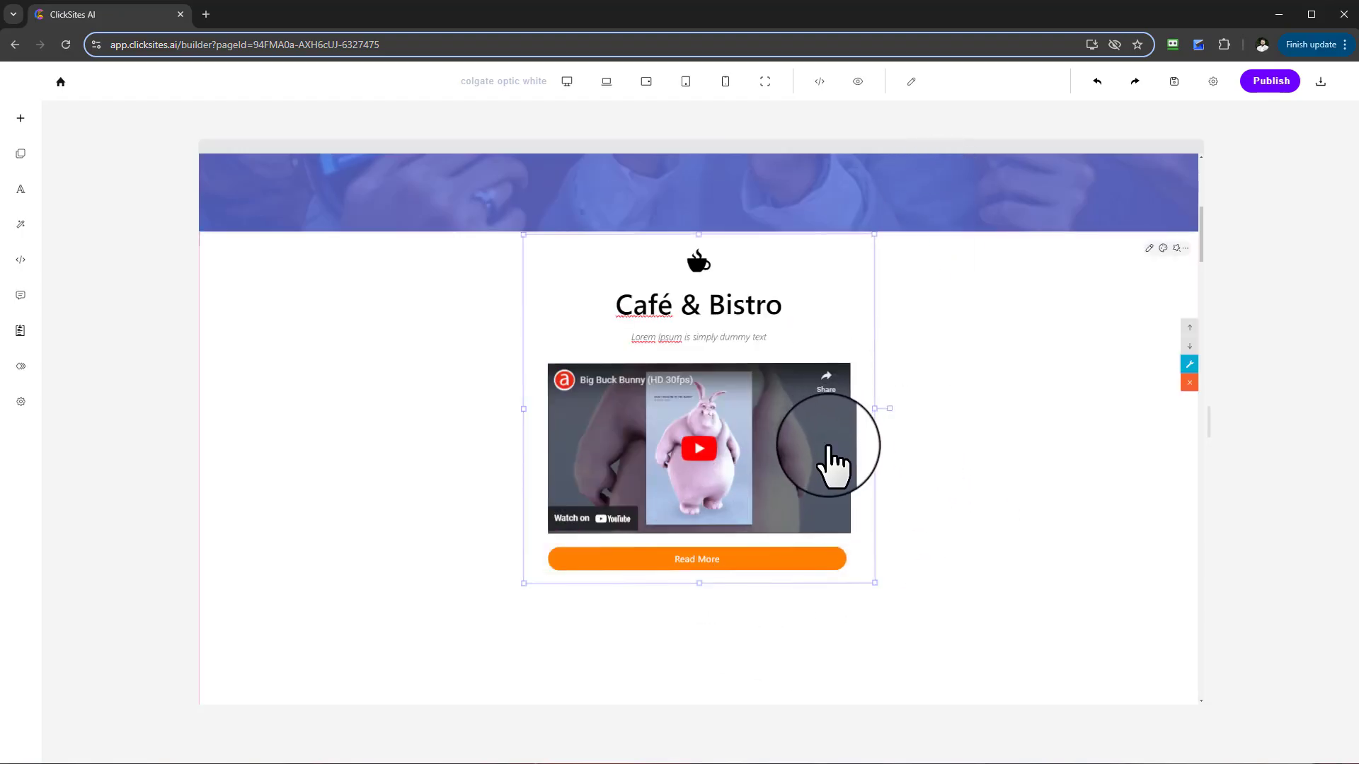
pyautogui.moveTo(826, 446); pyautogui.dragTo(574, 485)
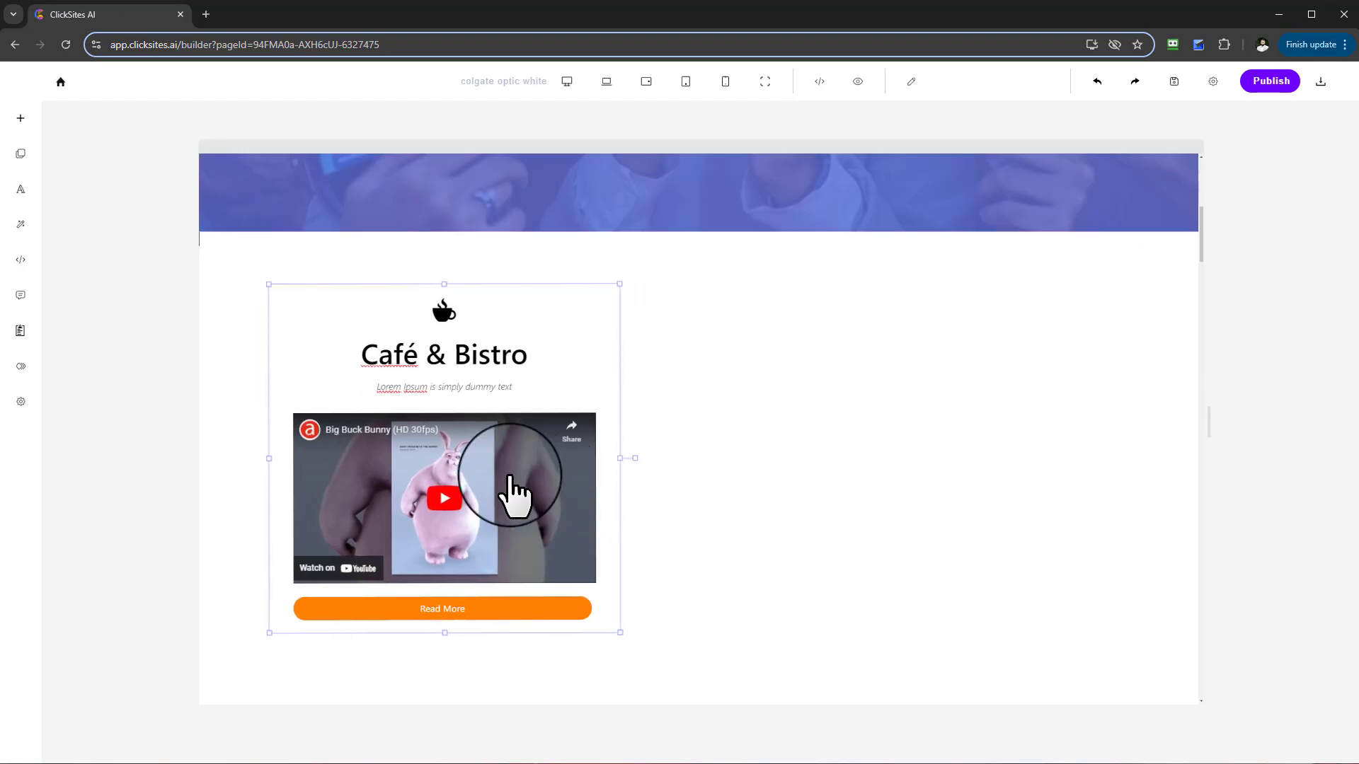
# Step: Browse the Products designs and add the plain gray image placeholder from the Basic designs to the right of the Café & Bistro block
pyautogui.click(19, 157)
pyautogui.click(129, 117)
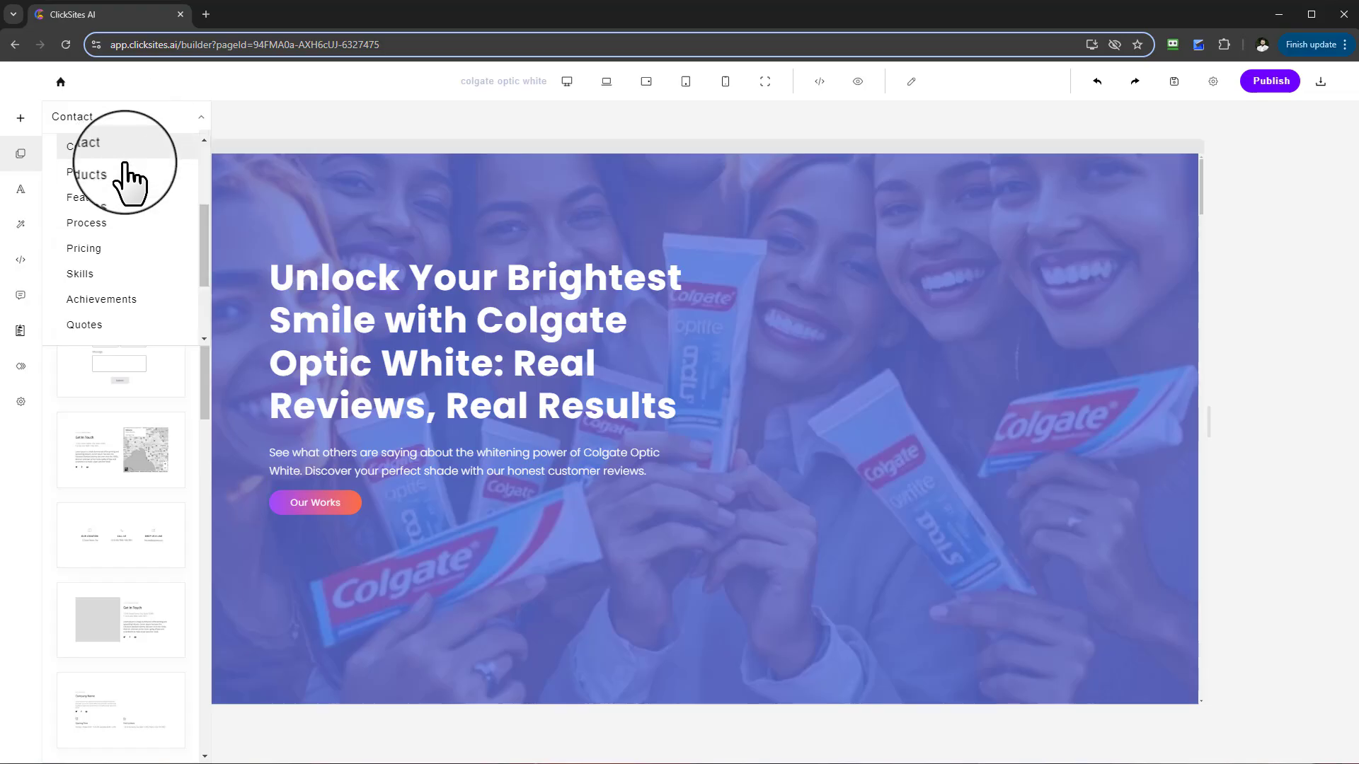
pyautogui.click(126, 174)
pyautogui.scroll(-10, 161, 372)
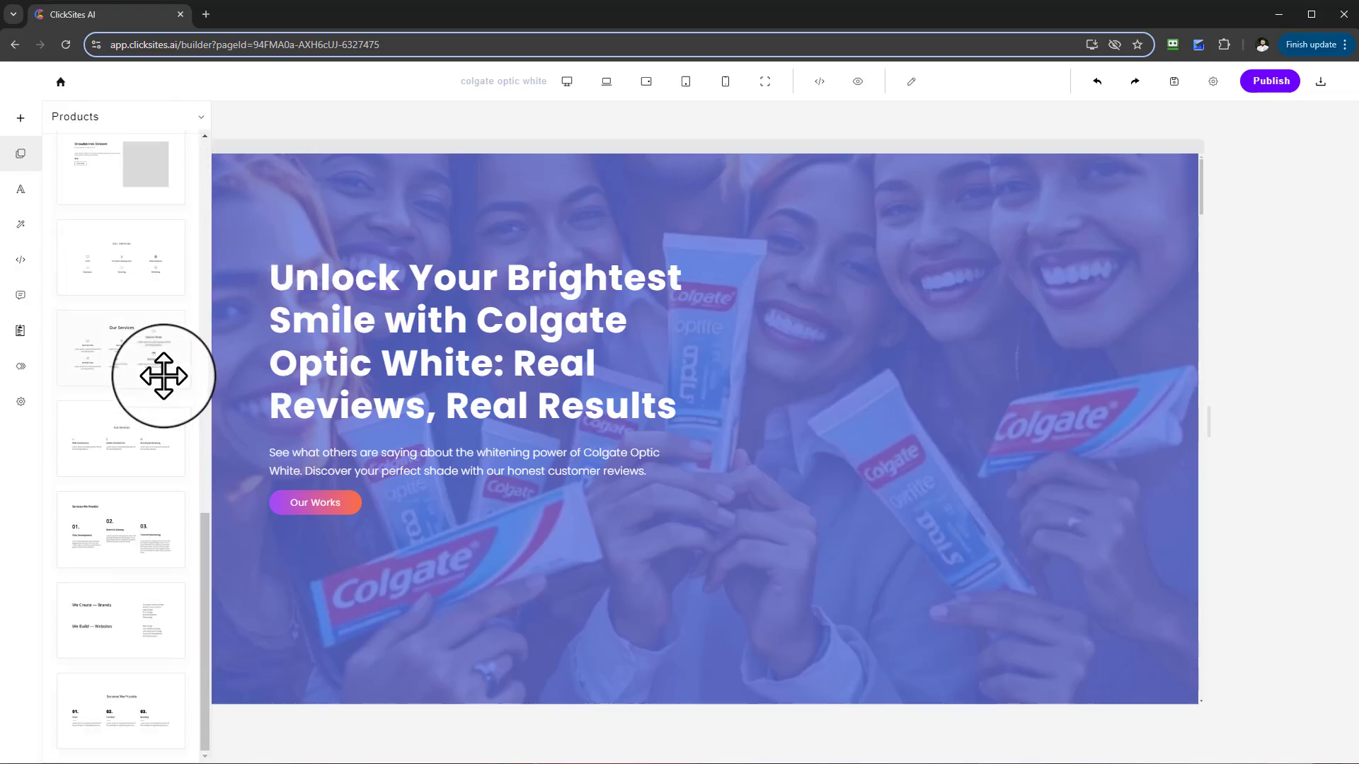
pyautogui.scroll(10, 173, 385)
pyautogui.click(102, 124)
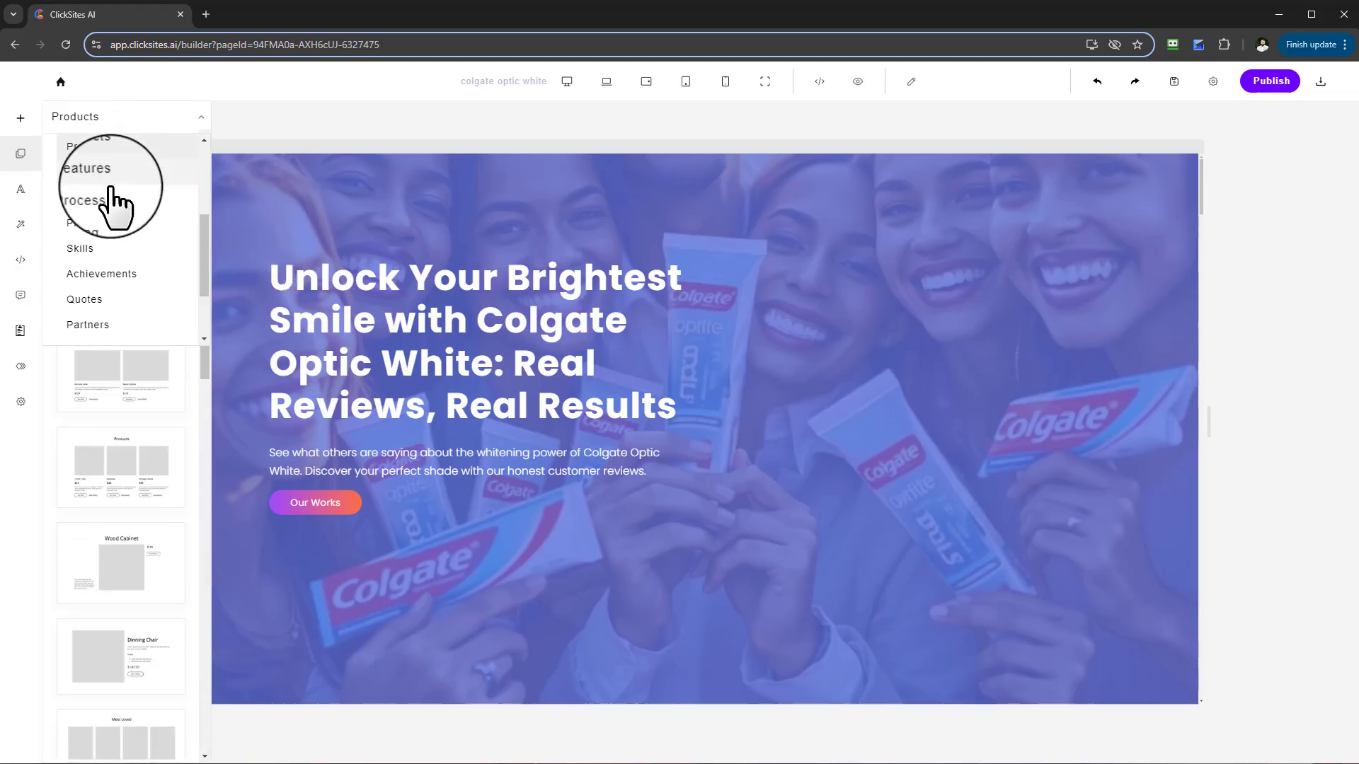
pyautogui.scroll(3, 112, 202)
pyautogui.click(107, 146)
pyautogui.scroll(-2, 131, 355)
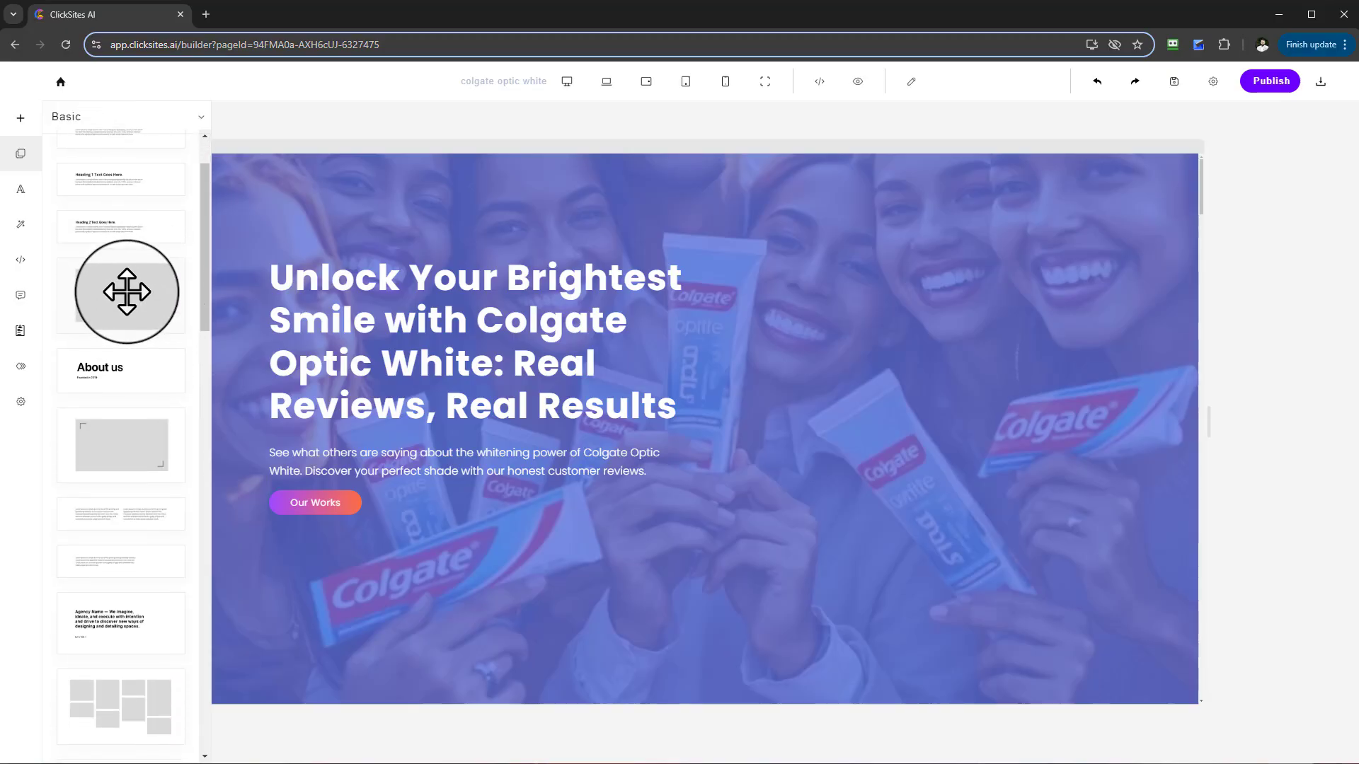
pyautogui.scroll(-7, 658, 419)
pyautogui.moveTo(128, 294); pyautogui.dragTo(916, 424)
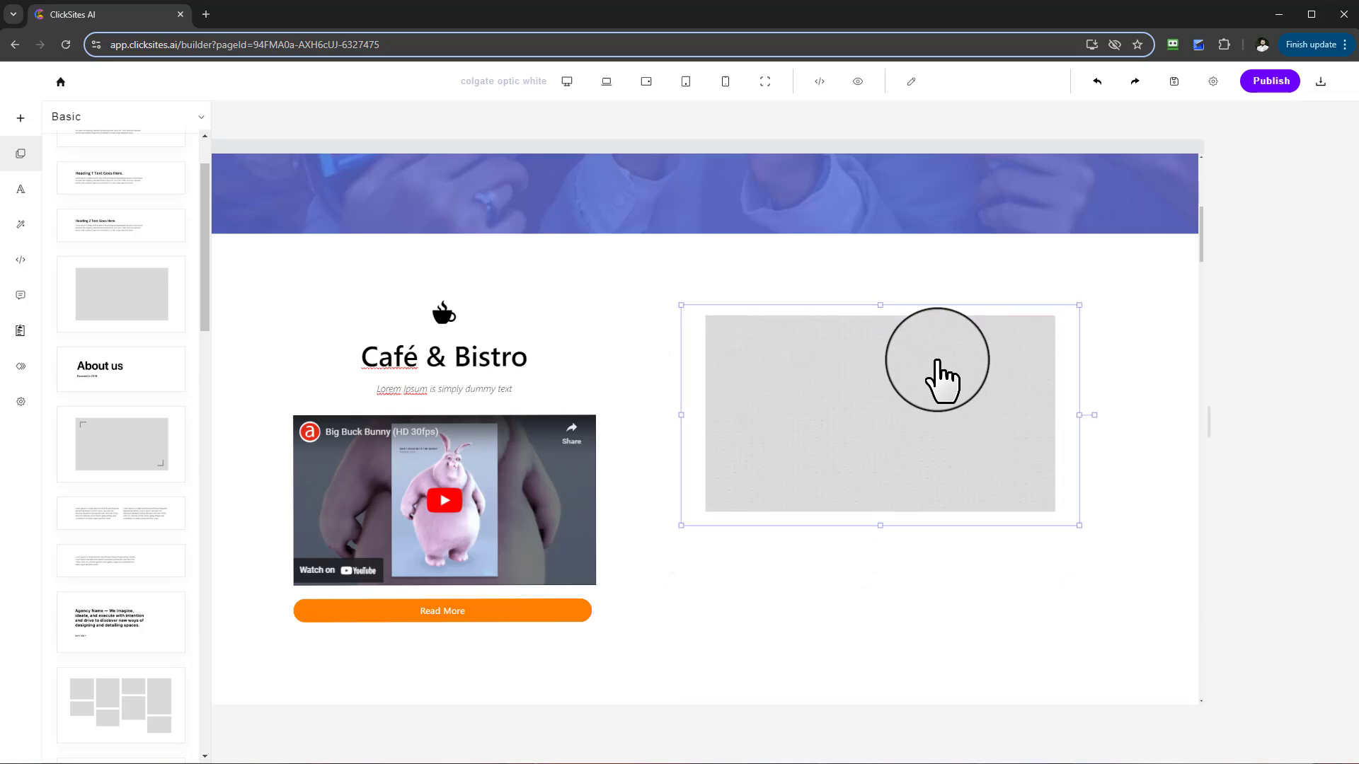
# Step: Enlarge the image placeholder and position it beside the video, nearer the canvas's right edge
pyautogui.moveTo(1079, 525); pyautogui.dragTo(1122, 623)
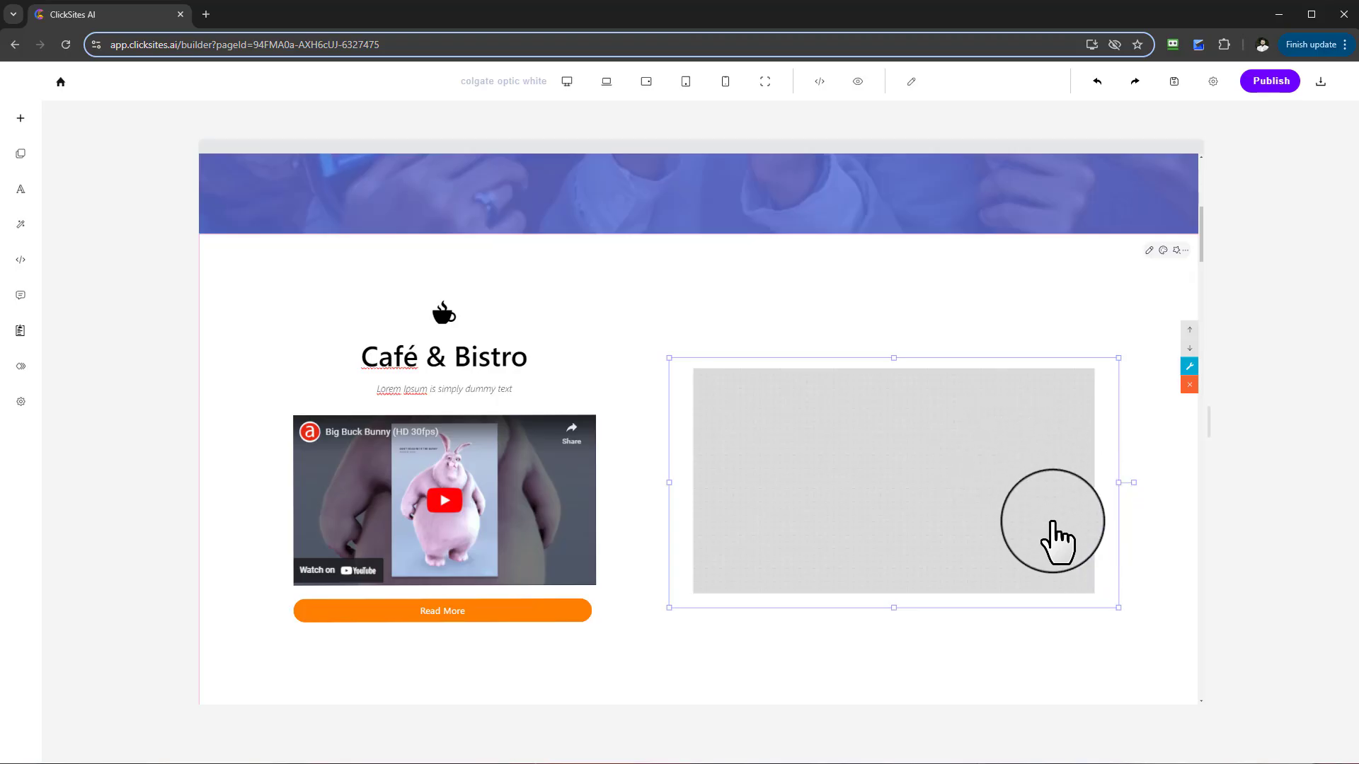
pyautogui.moveTo(1055, 541)
pyautogui.mouseDown()
pyautogui.moveTo(1080, 522)
pyautogui.moveTo(1068, 546)
pyautogui.mouseUp()
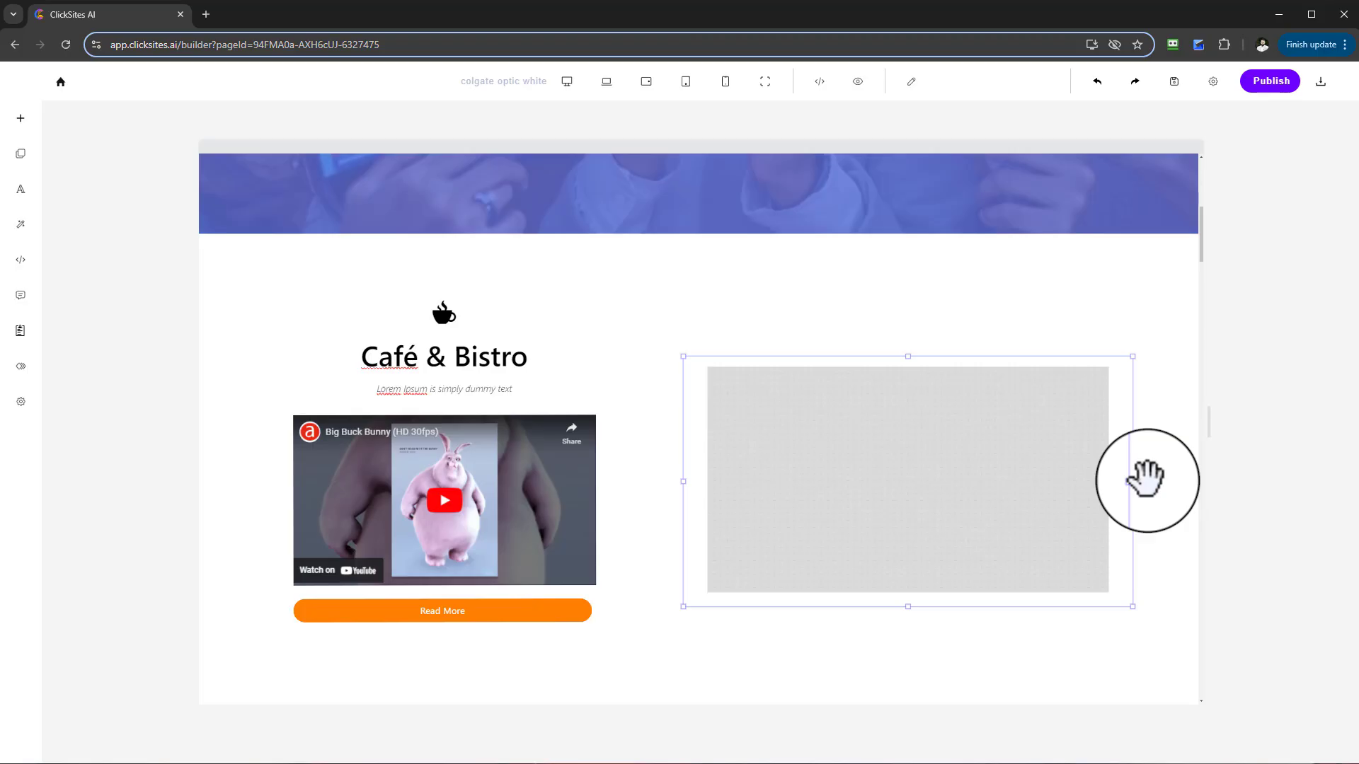
# Step: Try rotating, resizing and repositioning the gray image placeholder to the right of the Café & Bistro block
pyautogui.moveTo(1147, 481); pyautogui.dragTo(904, 279)
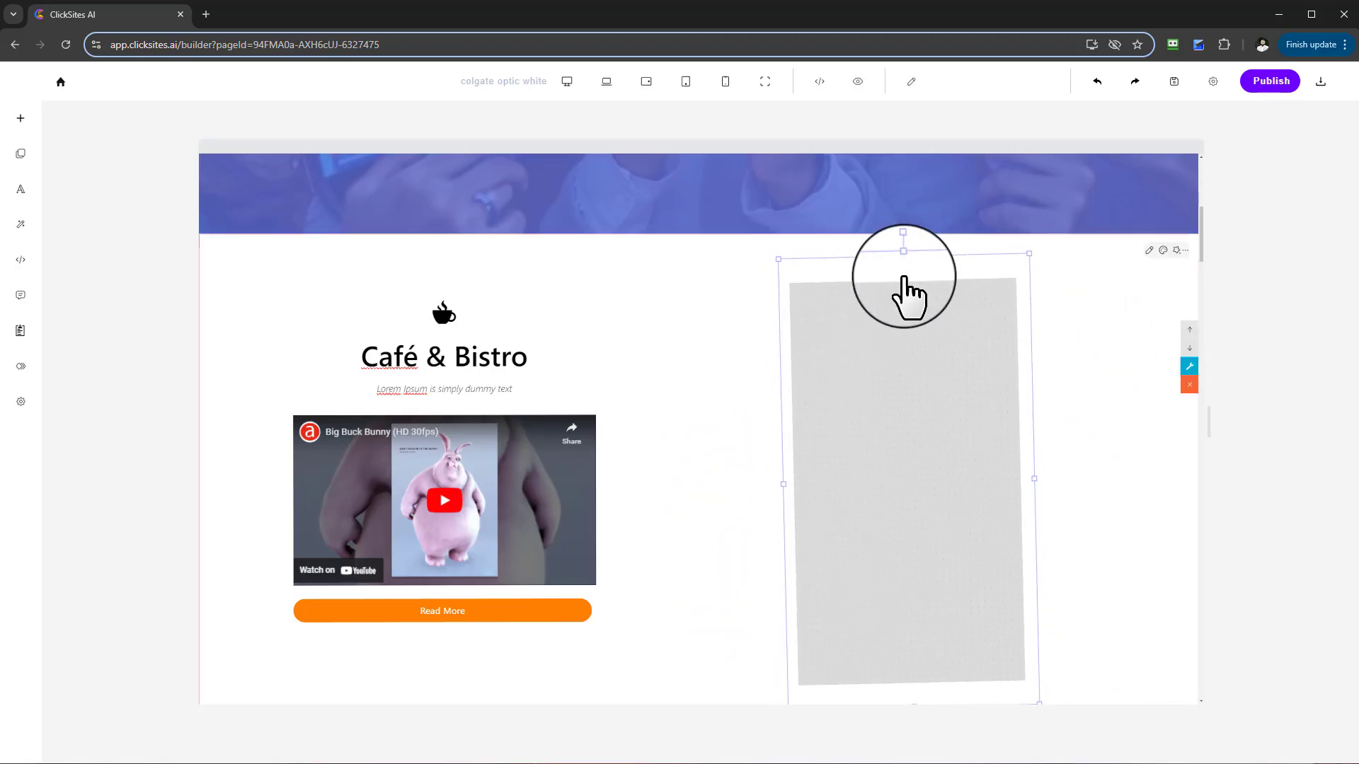
pyautogui.moveTo(1030, 253); pyautogui.dragTo(905, 364)
pyautogui.moveTo(902, 433); pyautogui.dragTo(909, 416)
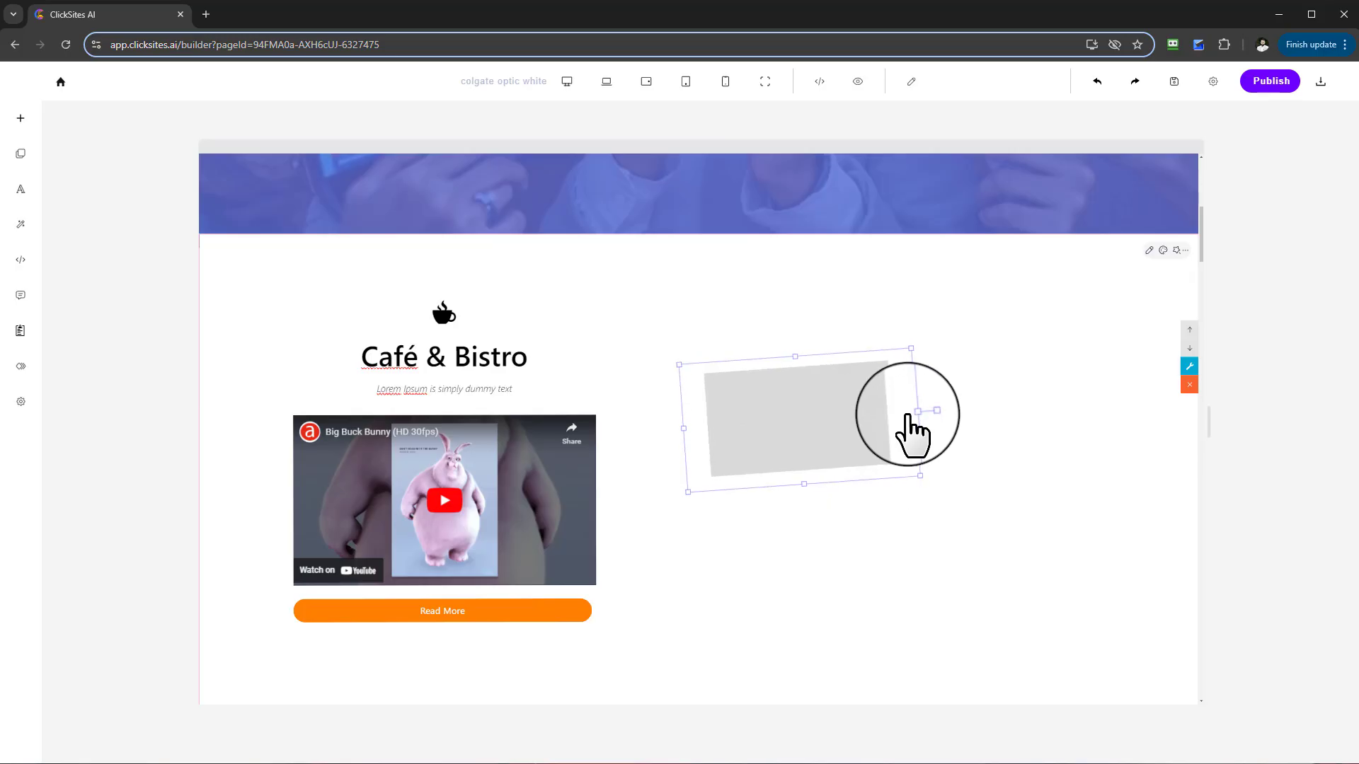
pyautogui.moveTo(809, 404); pyautogui.dragTo(893, 440)
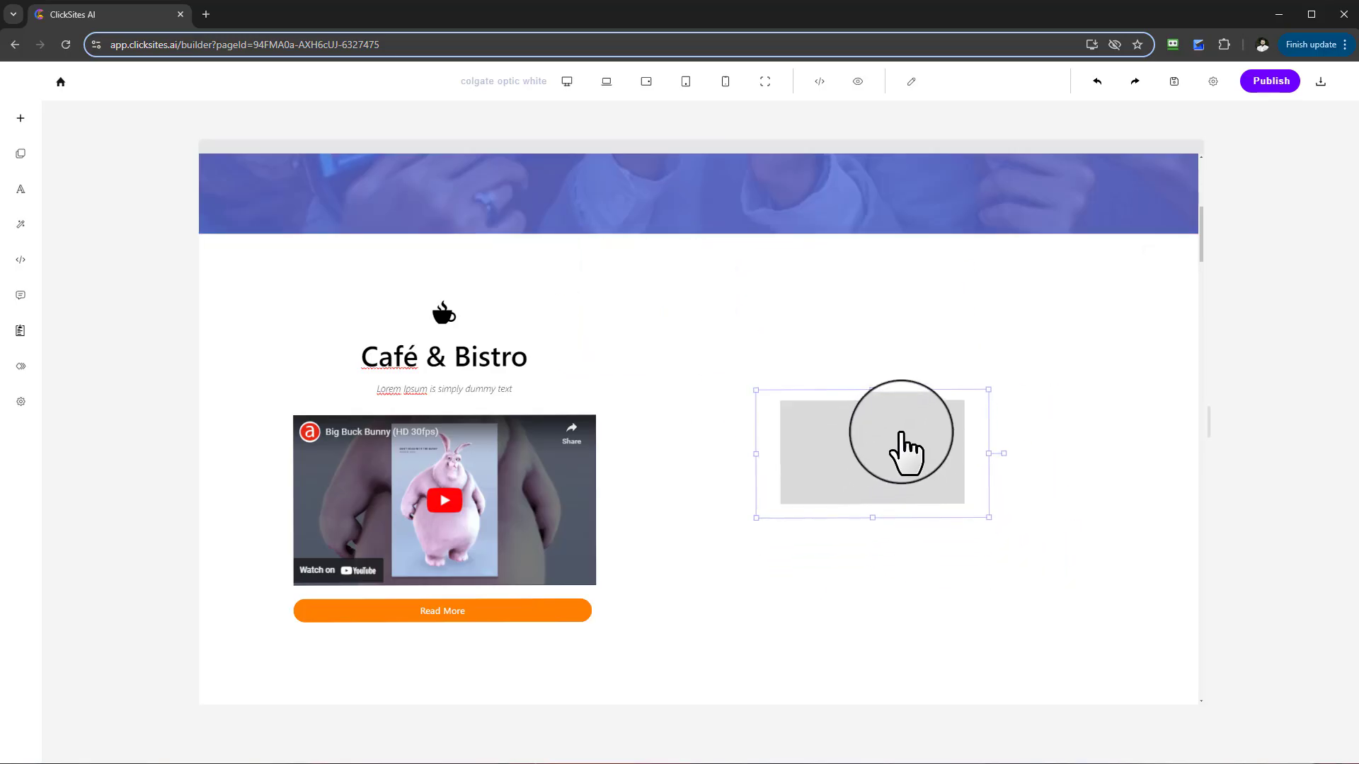
# Step: Delete the image placeholder and add the Name, Email and Message form from the Contact designs in its place
pyautogui.press('Delete')
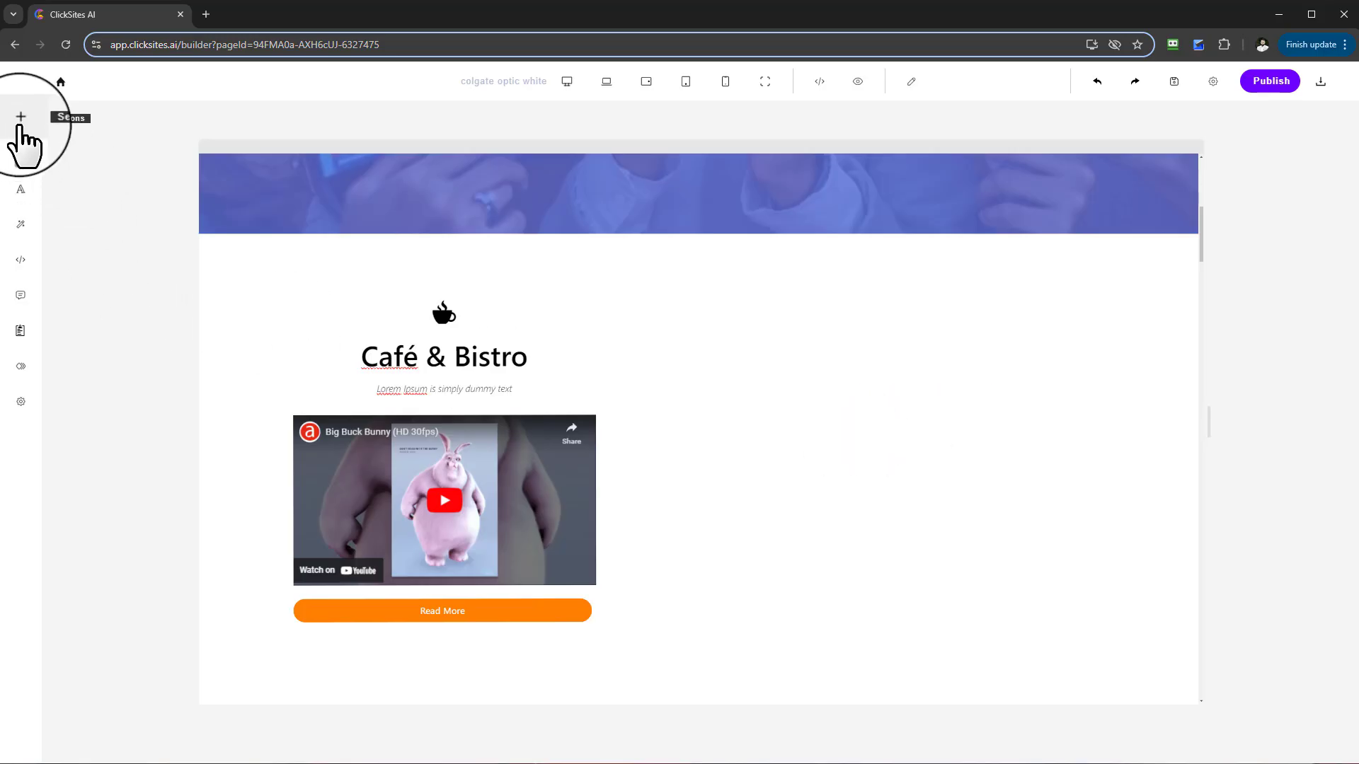
pyautogui.click(20, 155)
pyautogui.click(127, 117)
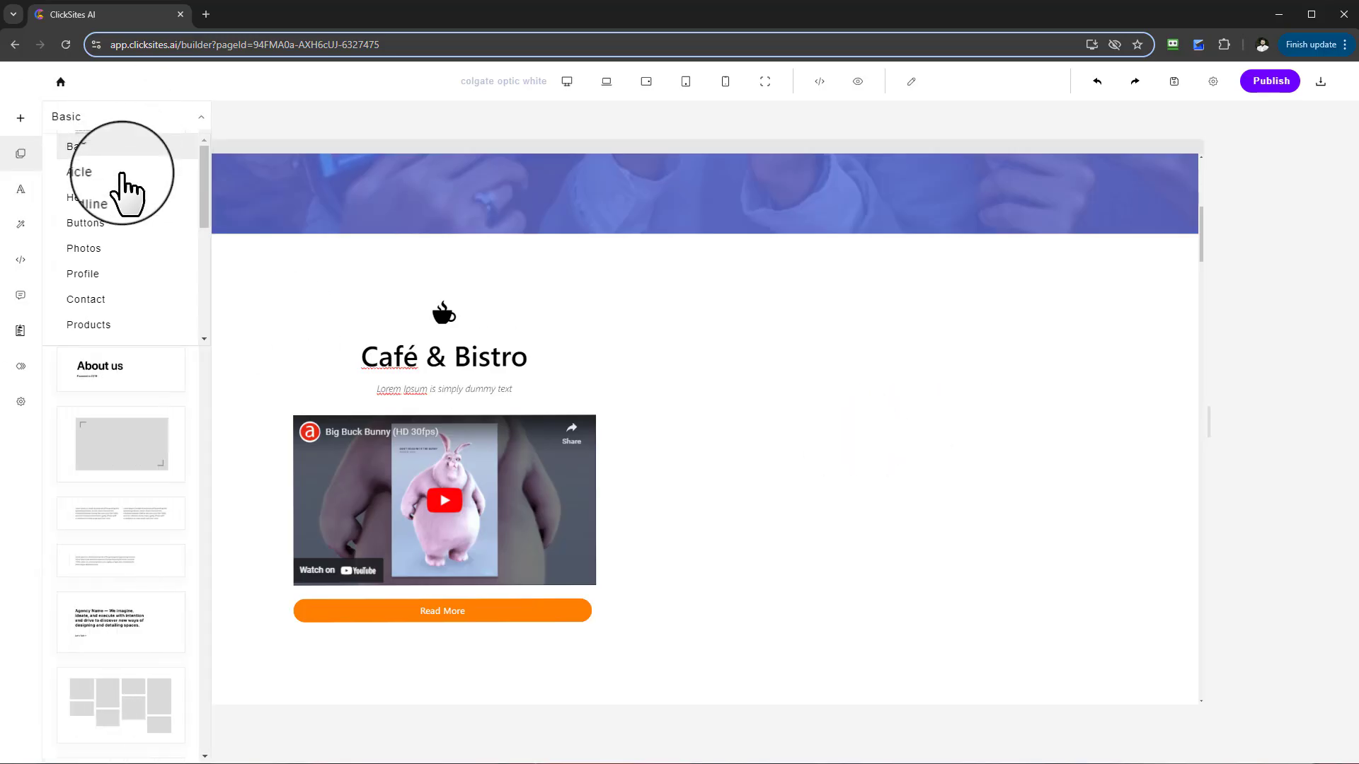
pyautogui.click(88, 301)
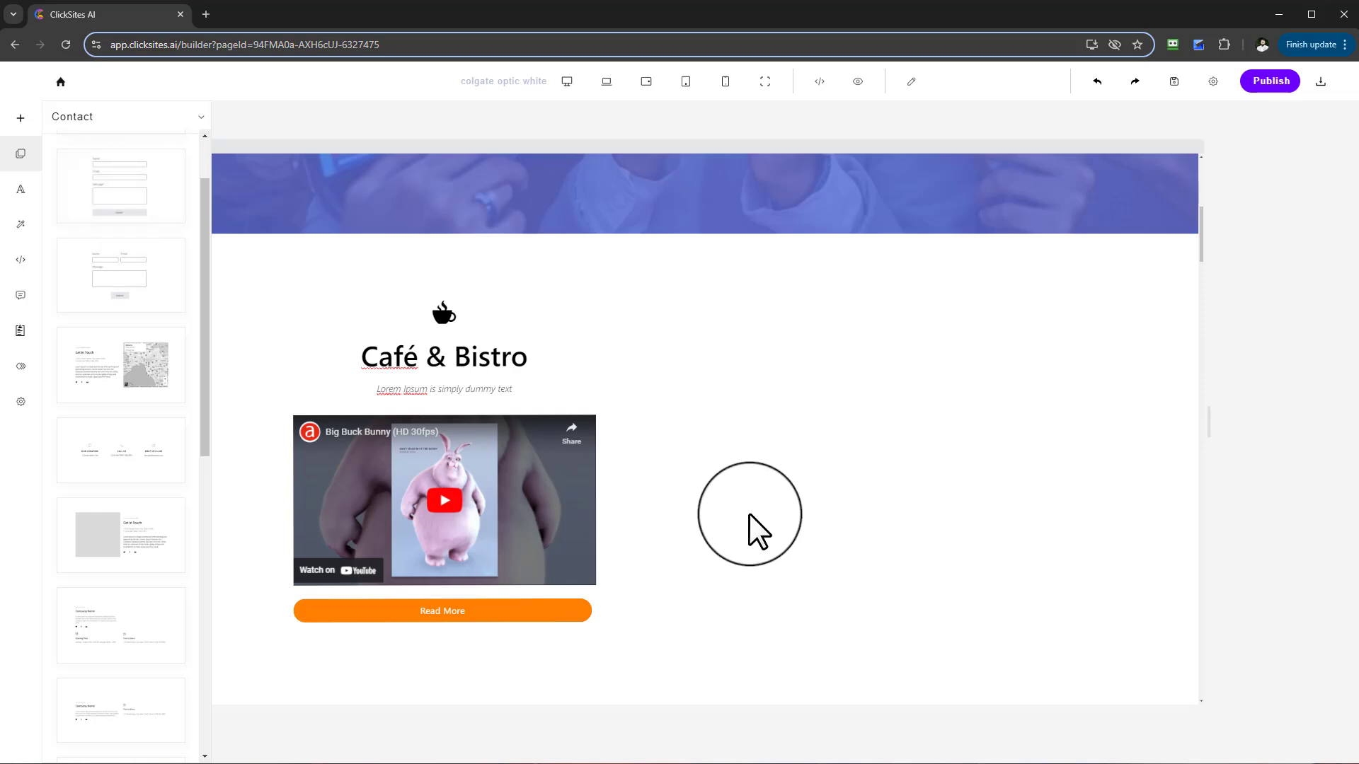
pyautogui.moveTo(108, 196); pyautogui.dragTo(903, 464)
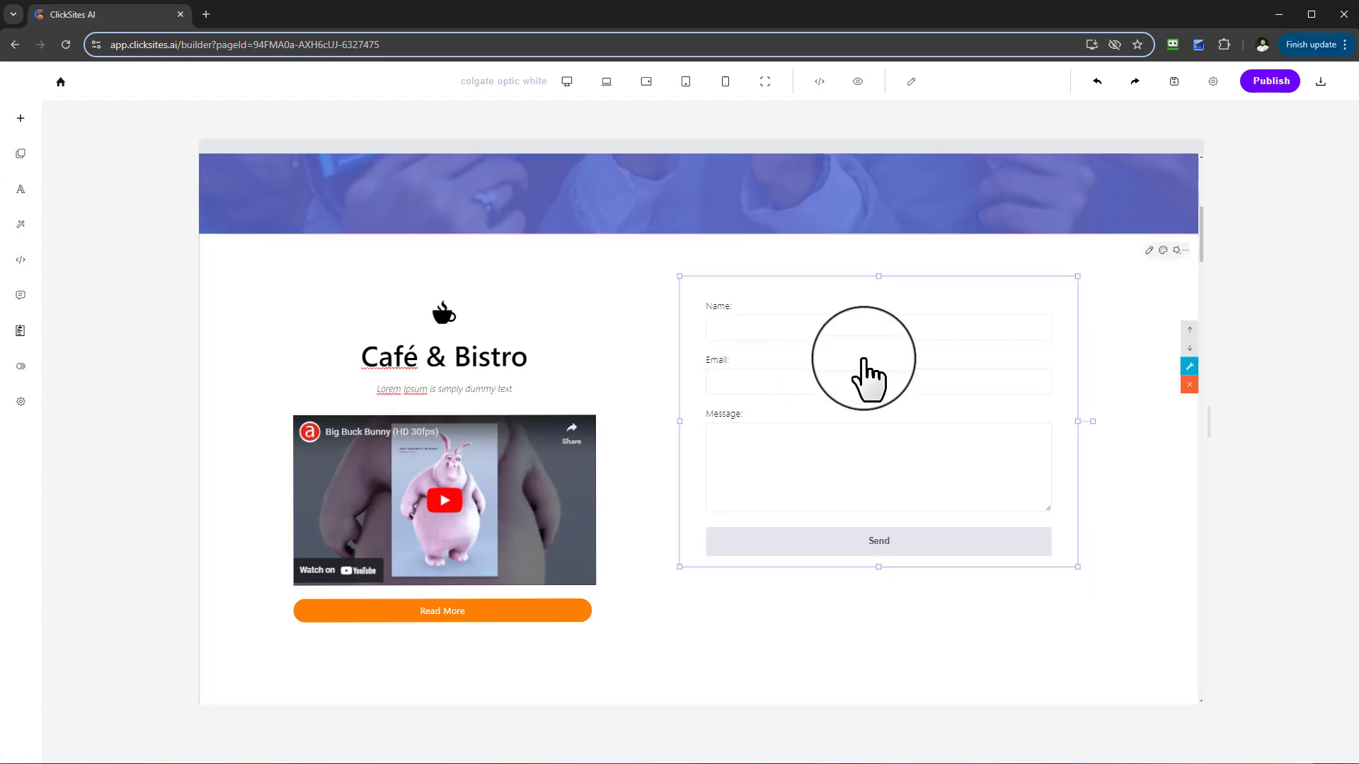
# Step: Try repositioning the contact form lower and the Café & Bistro block beside it on the canvas
pyautogui.moveTo(852, 386); pyautogui.dragTo(889, 443)
pyautogui.click(455, 394)
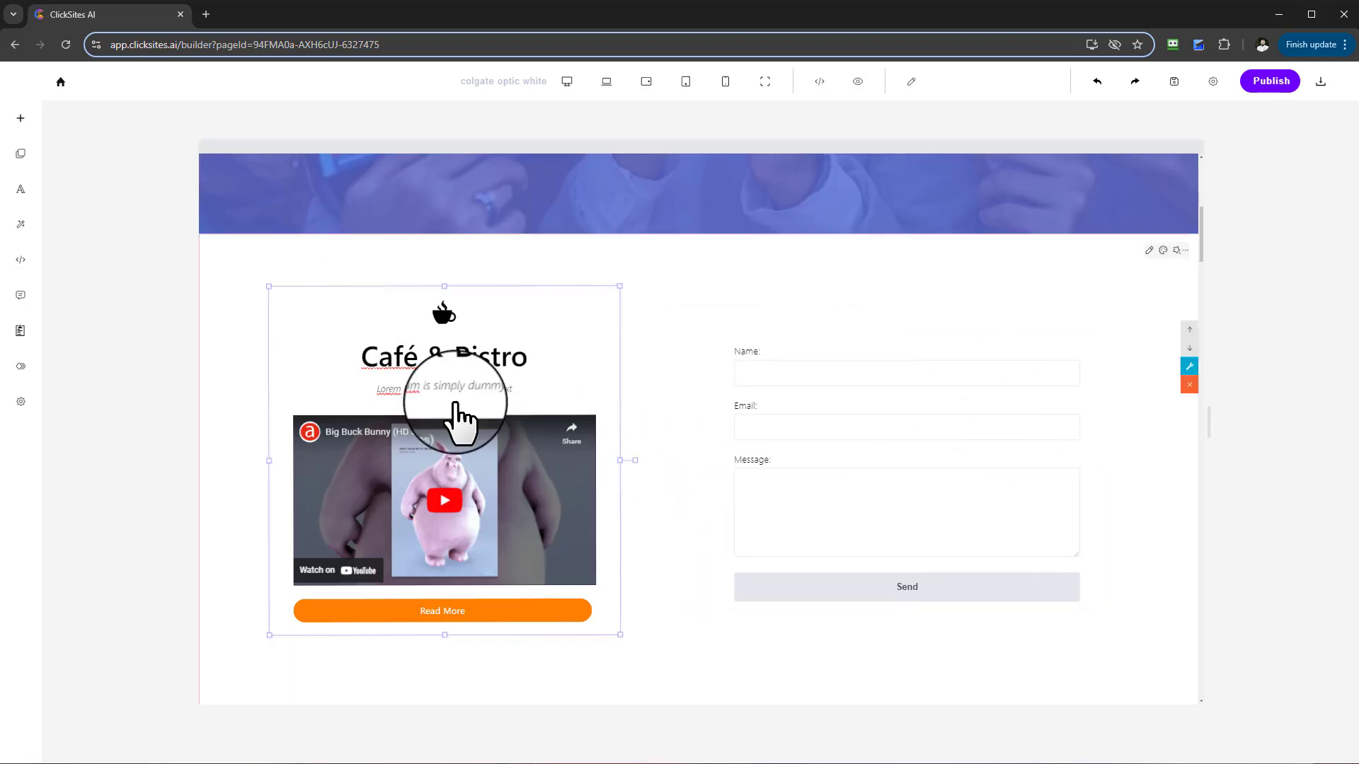
pyautogui.moveTo(455, 394); pyautogui.dragTo(273, 294)
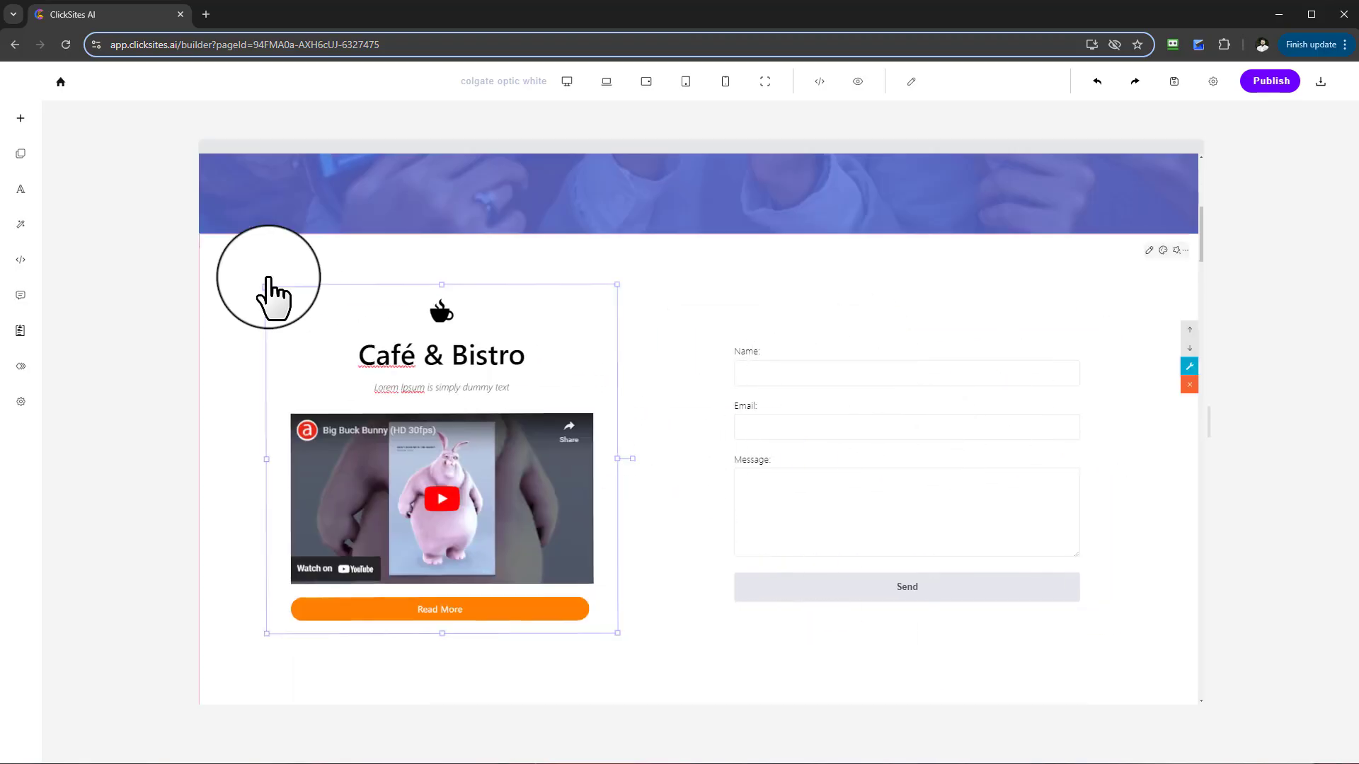
pyautogui.click(768, 409)
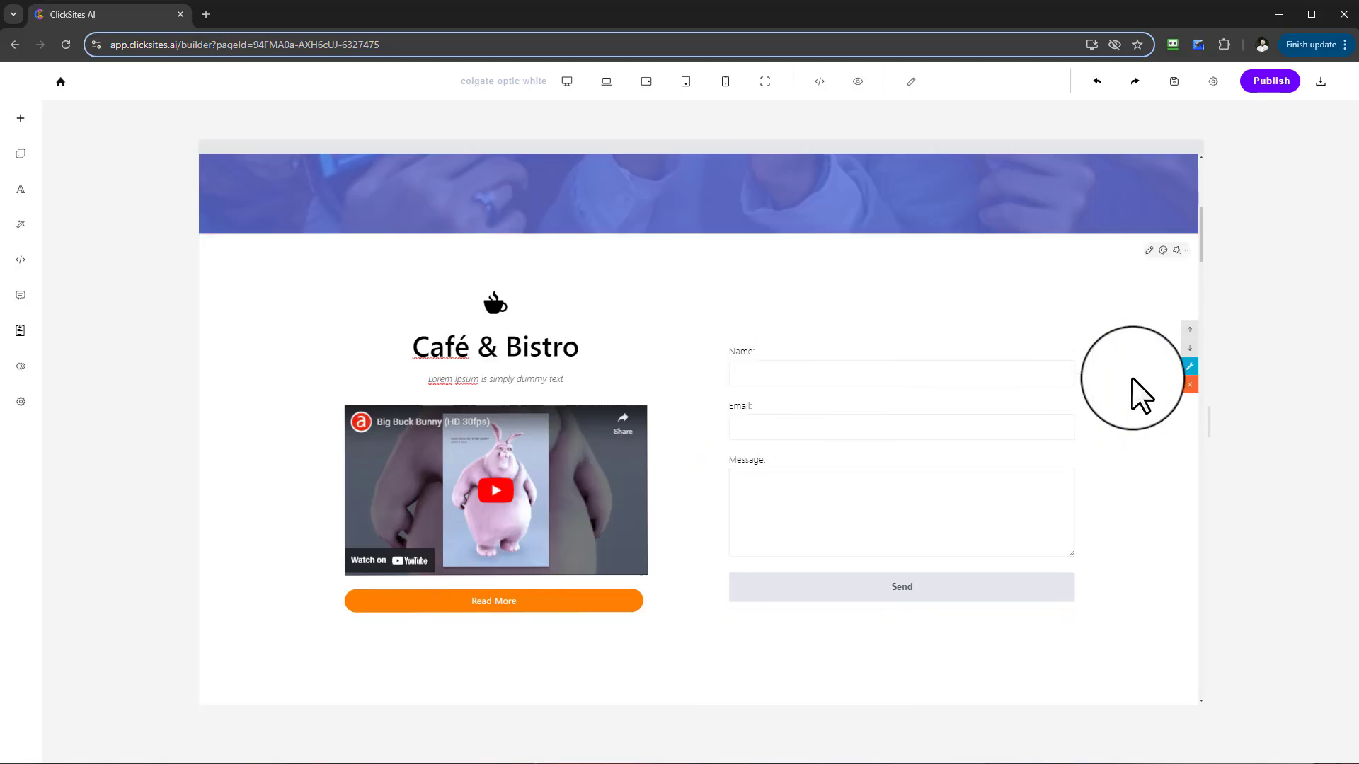
# Step: Delete the standalone contact form and move the Café & Bistro block slightly toward the canvas's left edge
pyautogui.press('Delete')
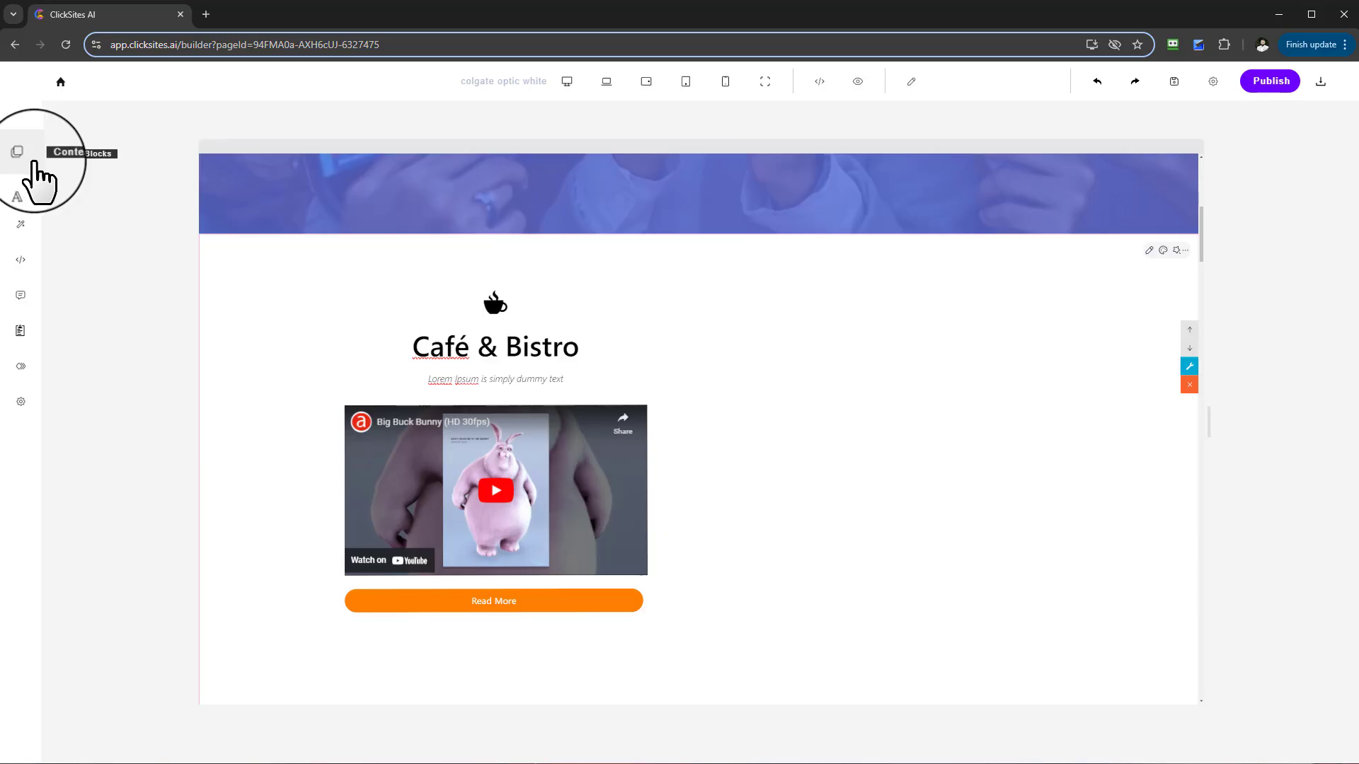
pyautogui.click(506, 443)
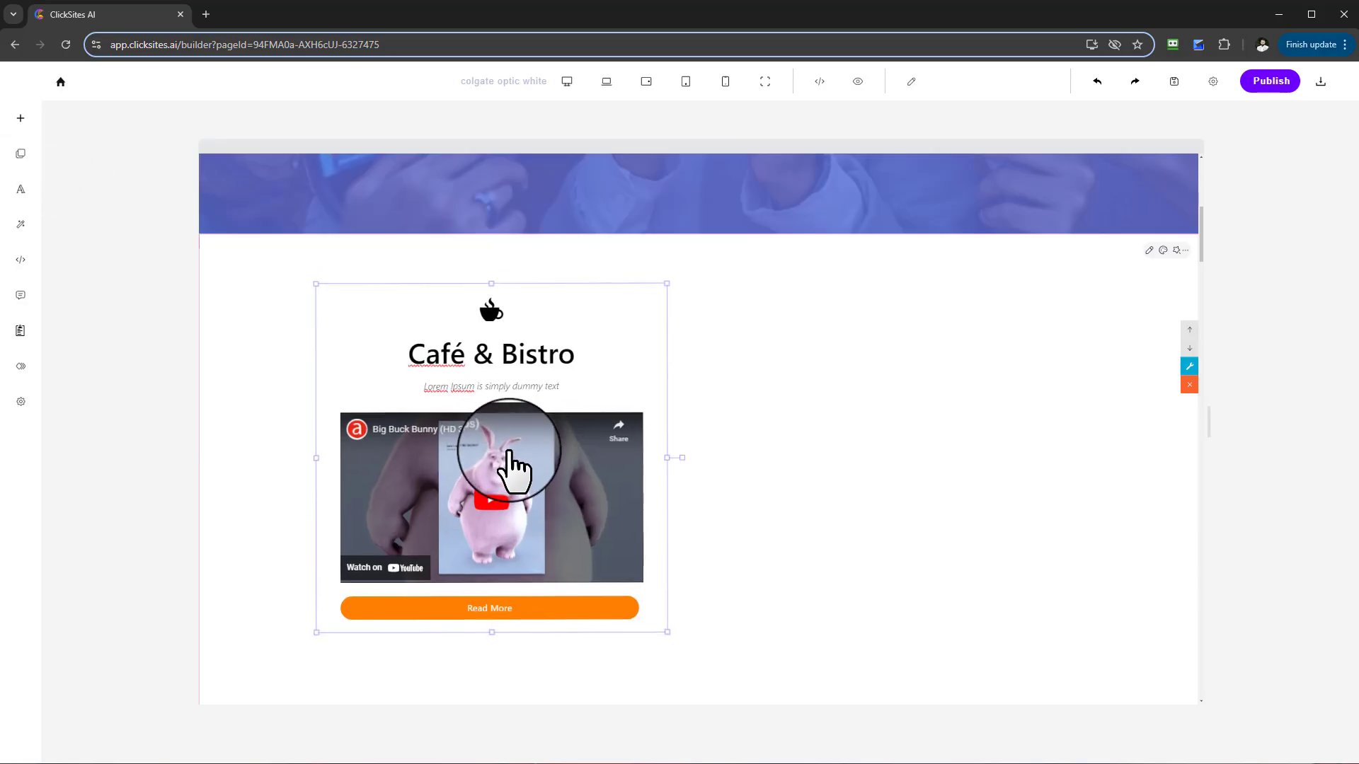
pyautogui.click(20, 154)
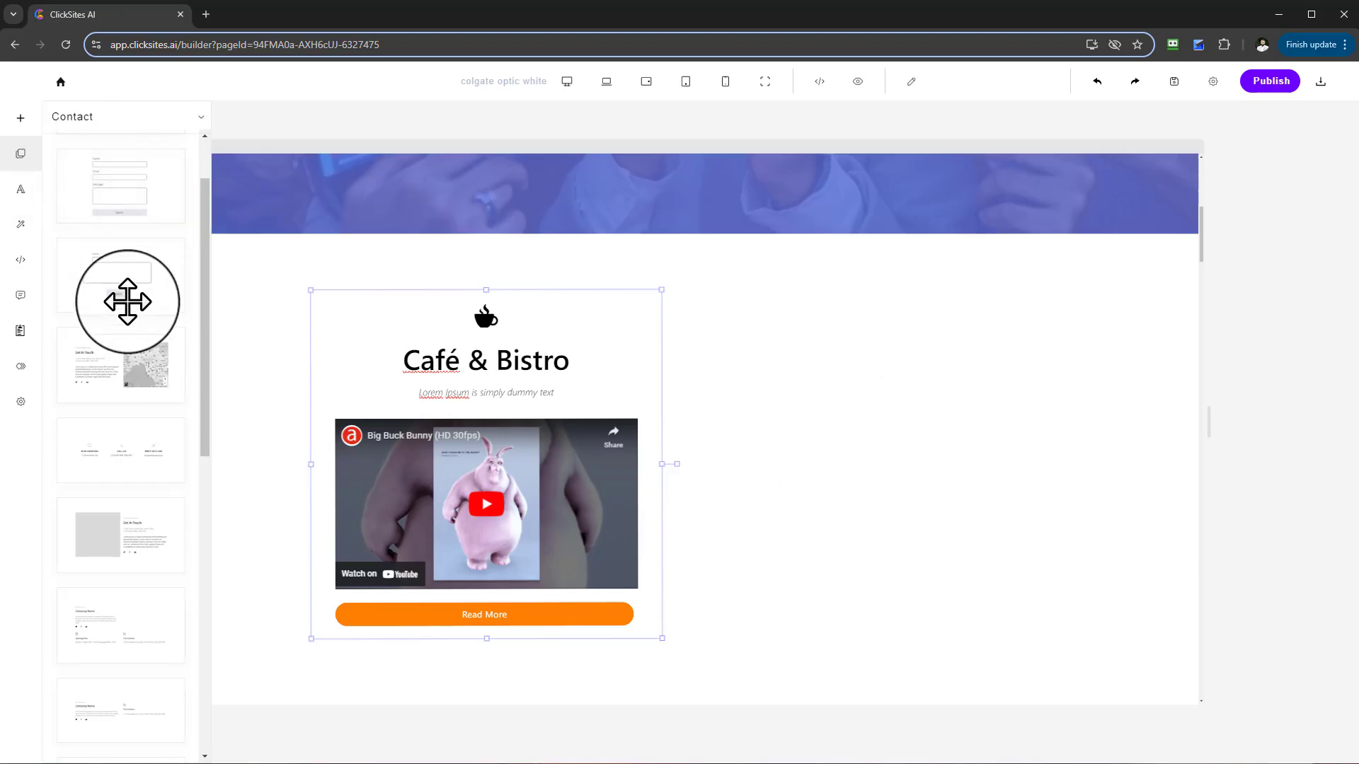
pyautogui.scroll(-3, 546, 389)
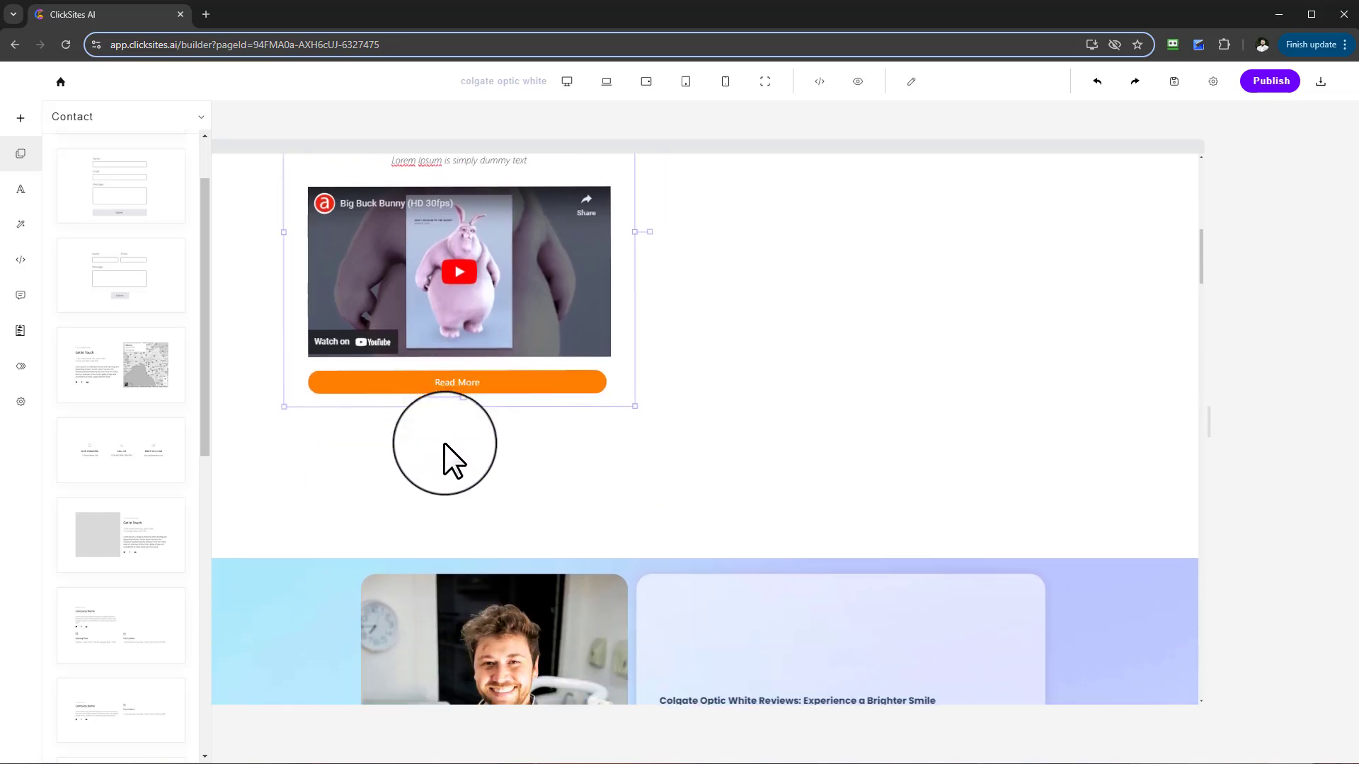
pyautogui.click(444, 443)
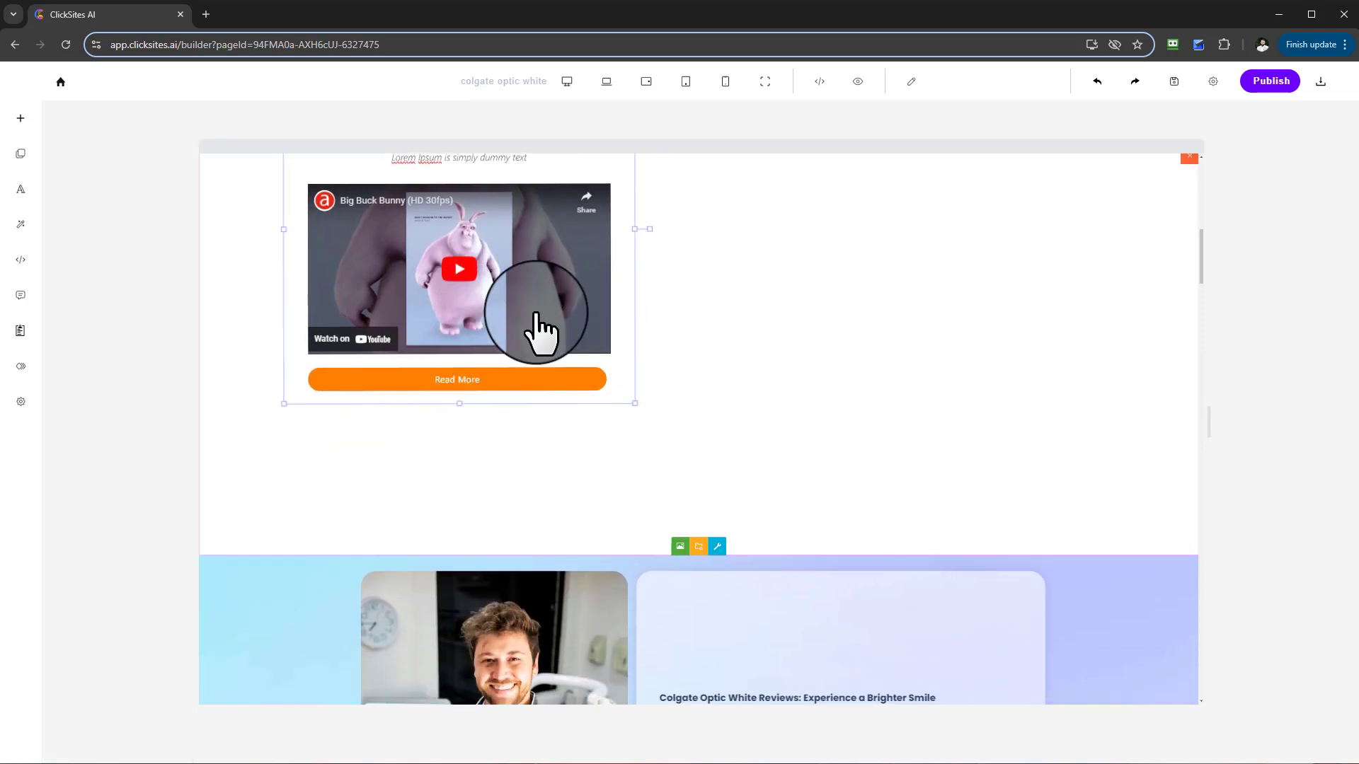
# Step: Insert the first contact form from the Contact designs between the video and the Read More button
pyautogui.click(458, 364)
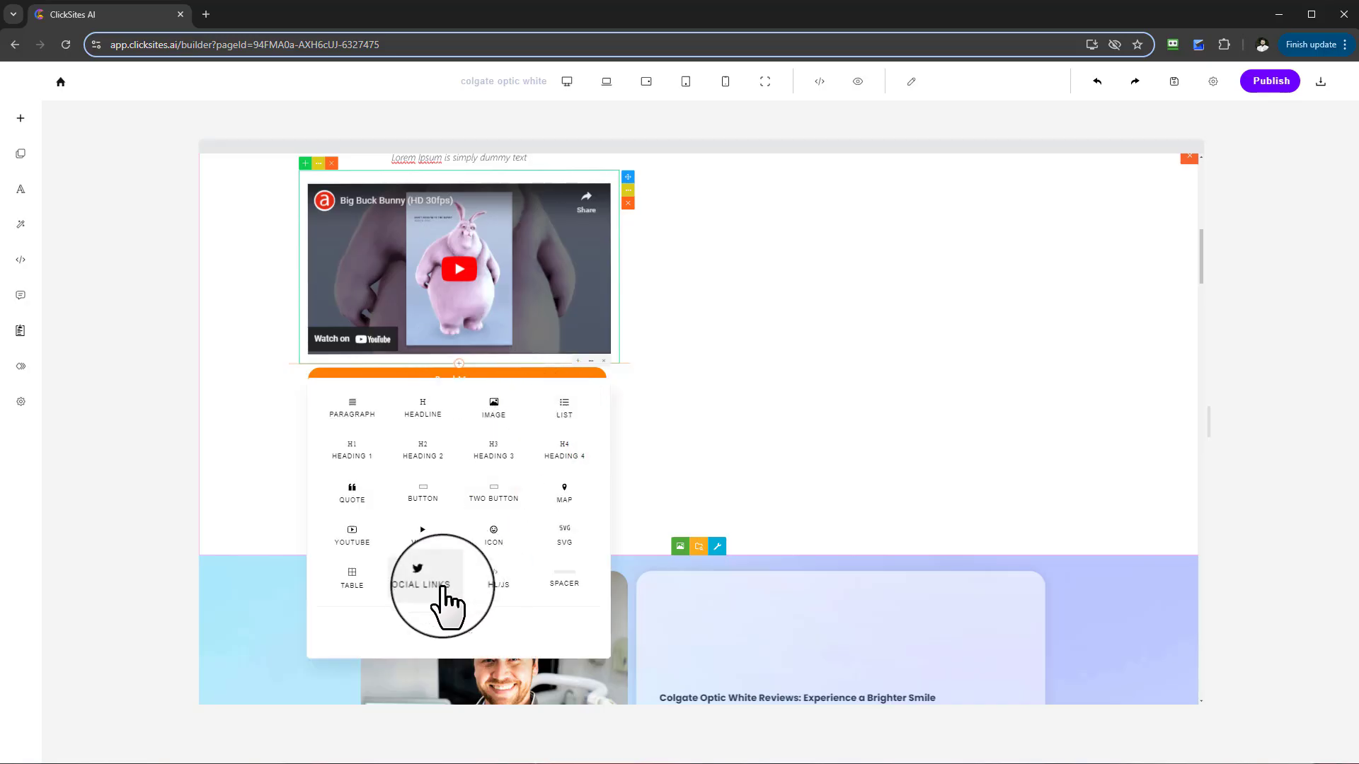
pyautogui.click(488, 630)
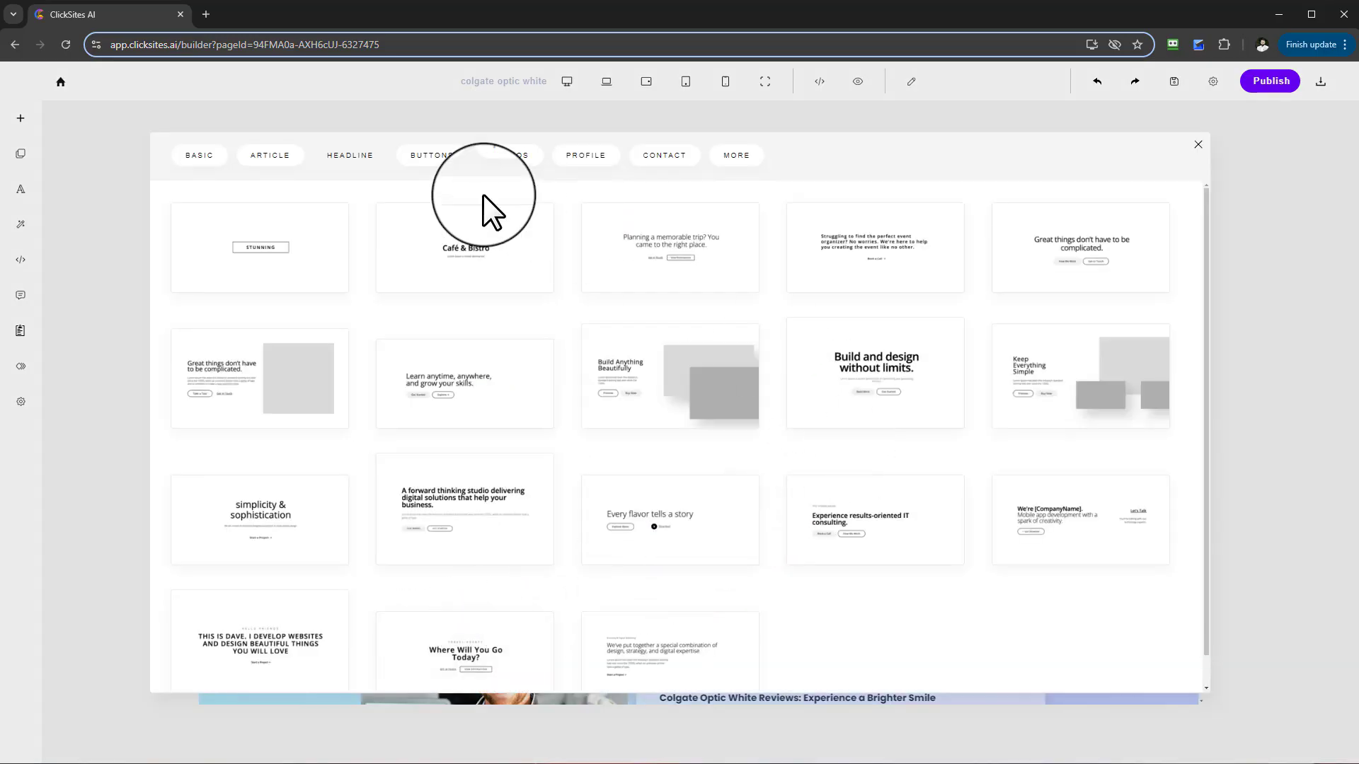
pyautogui.click(734, 157)
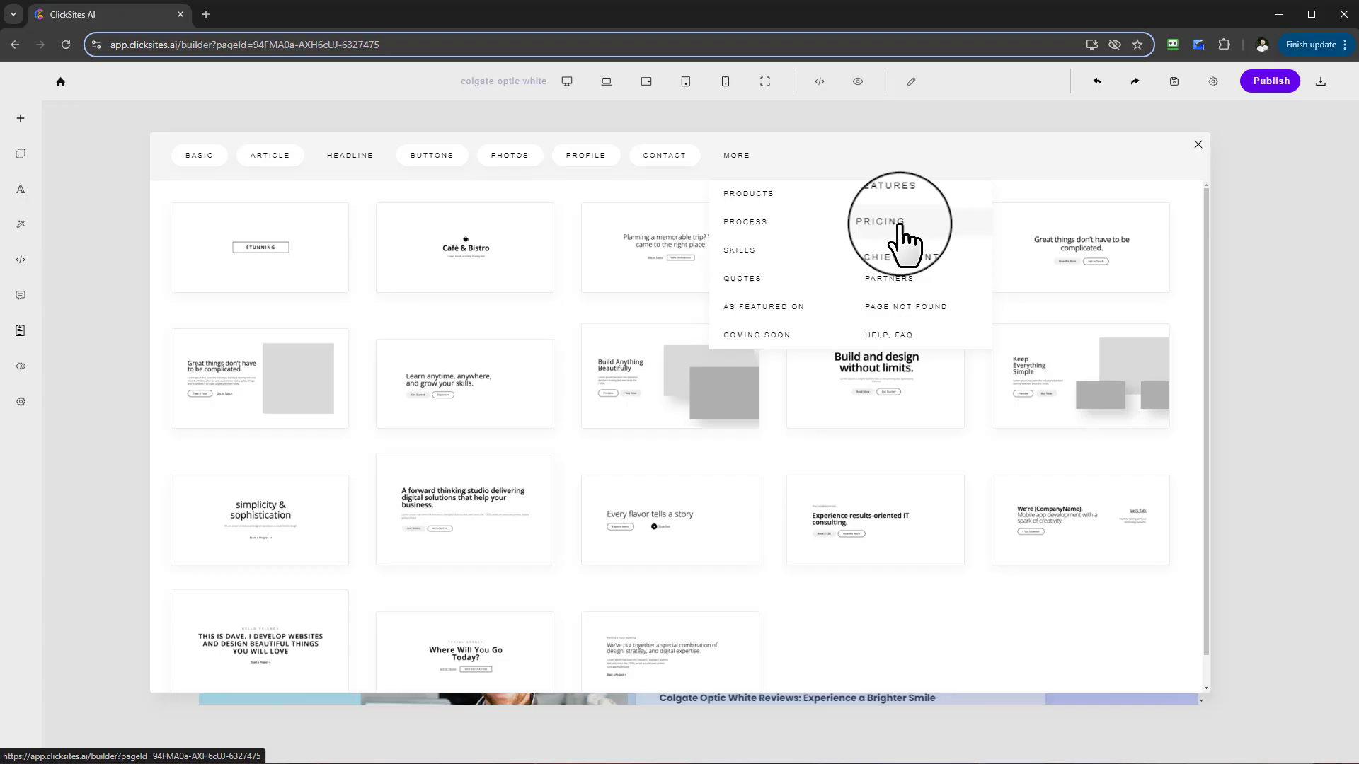
pyautogui.click(669, 162)
pyautogui.click(263, 267)
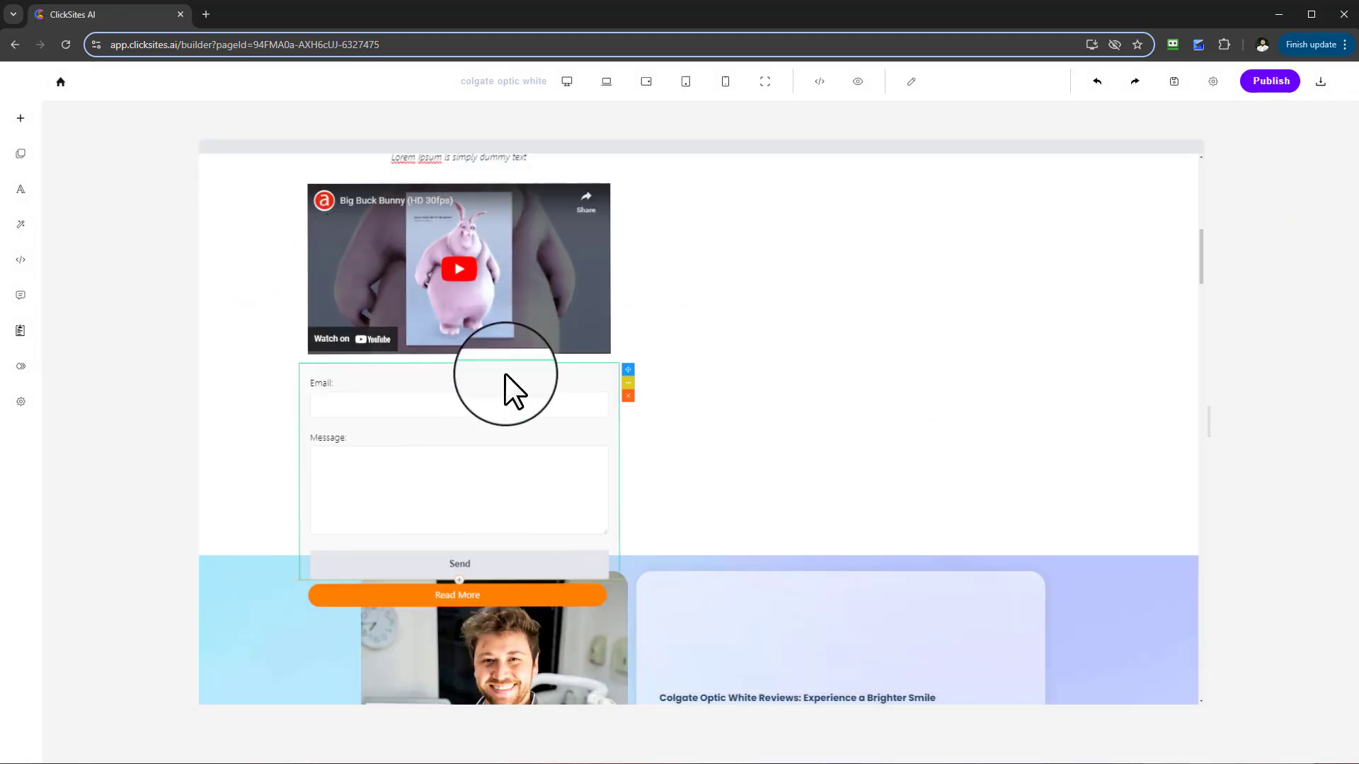
# Step: Delete the orange Read More button below the inserted contact form
pyautogui.click(582, 460)
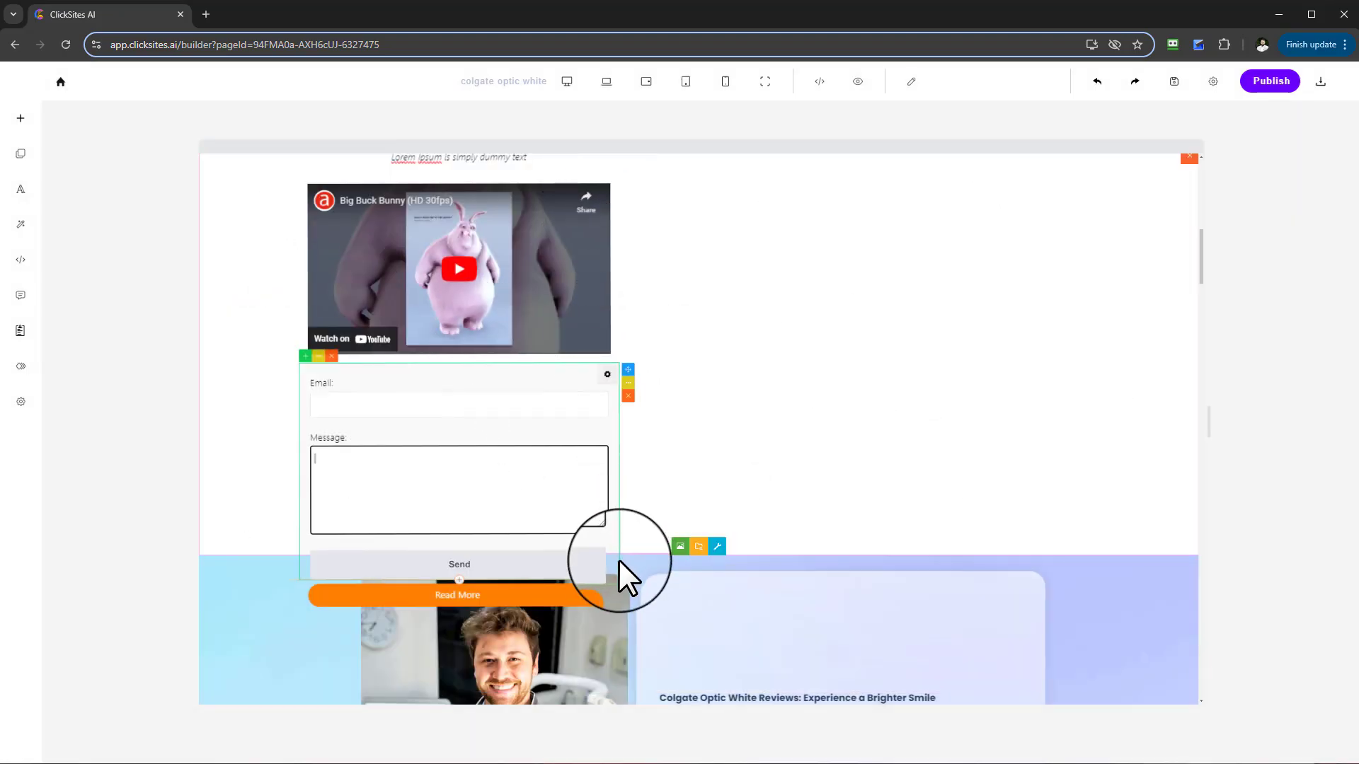
pyautogui.click(574, 599)
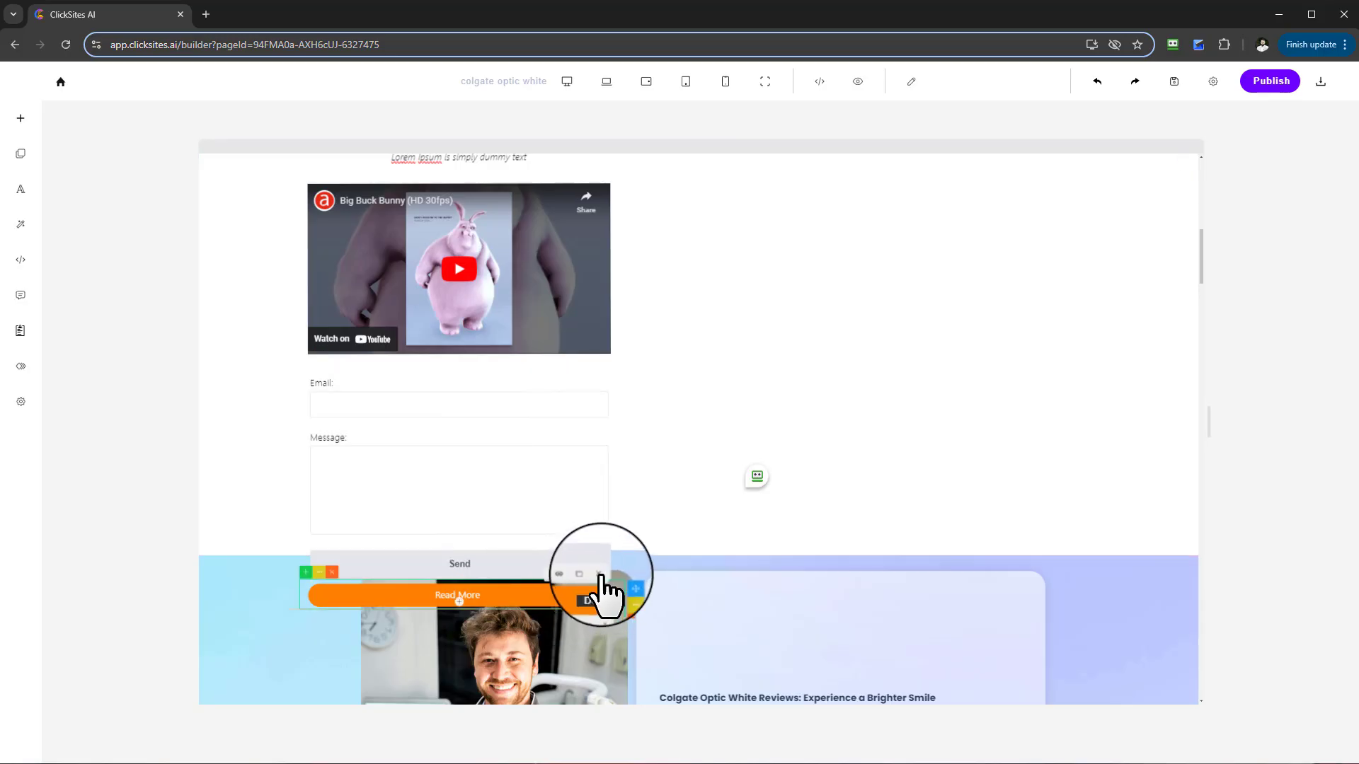
pyautogui.click(599, 574)
pyautogui.click(614, 575)
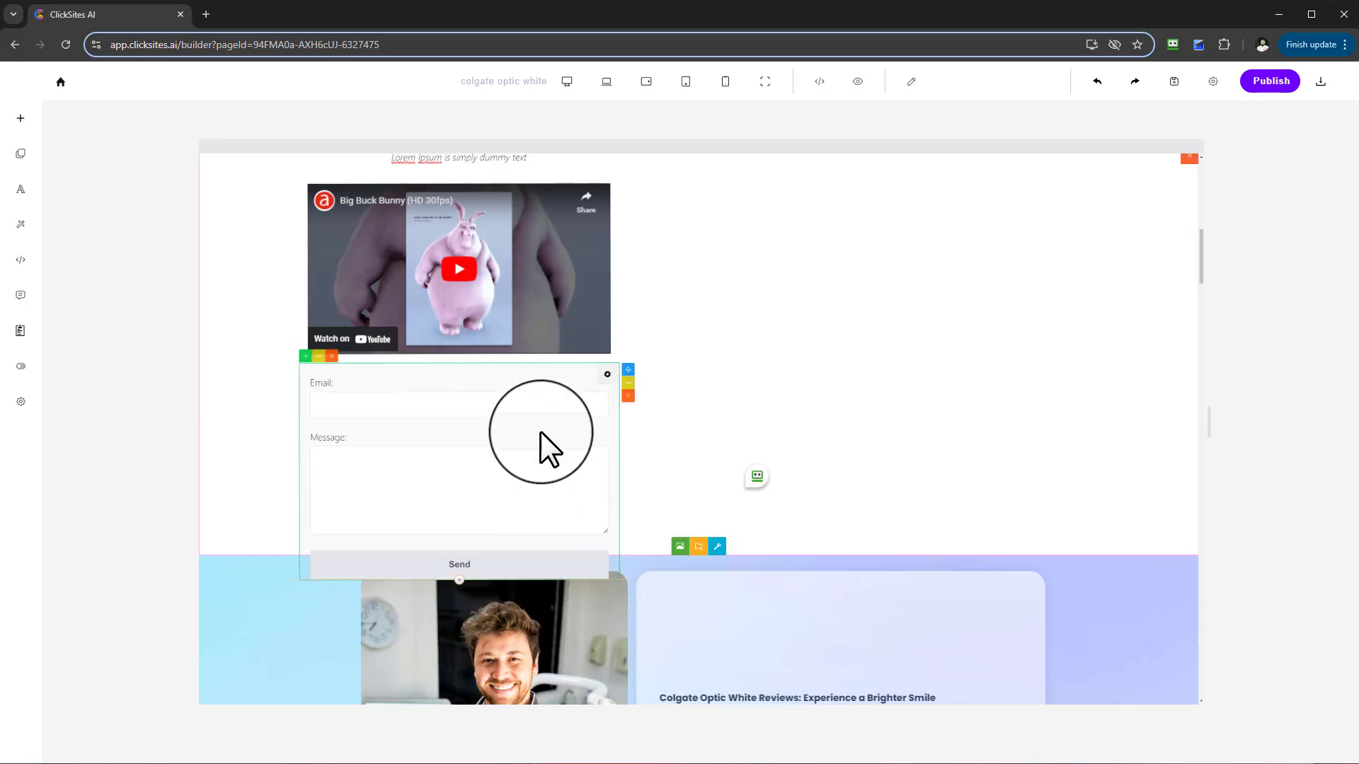
# Step: Narrow the Café & Bistro block to fit within the canvas section and move it close to the canvas's left edge
pyautogui.click(641, 291)
pyautogui.click(628, 325)
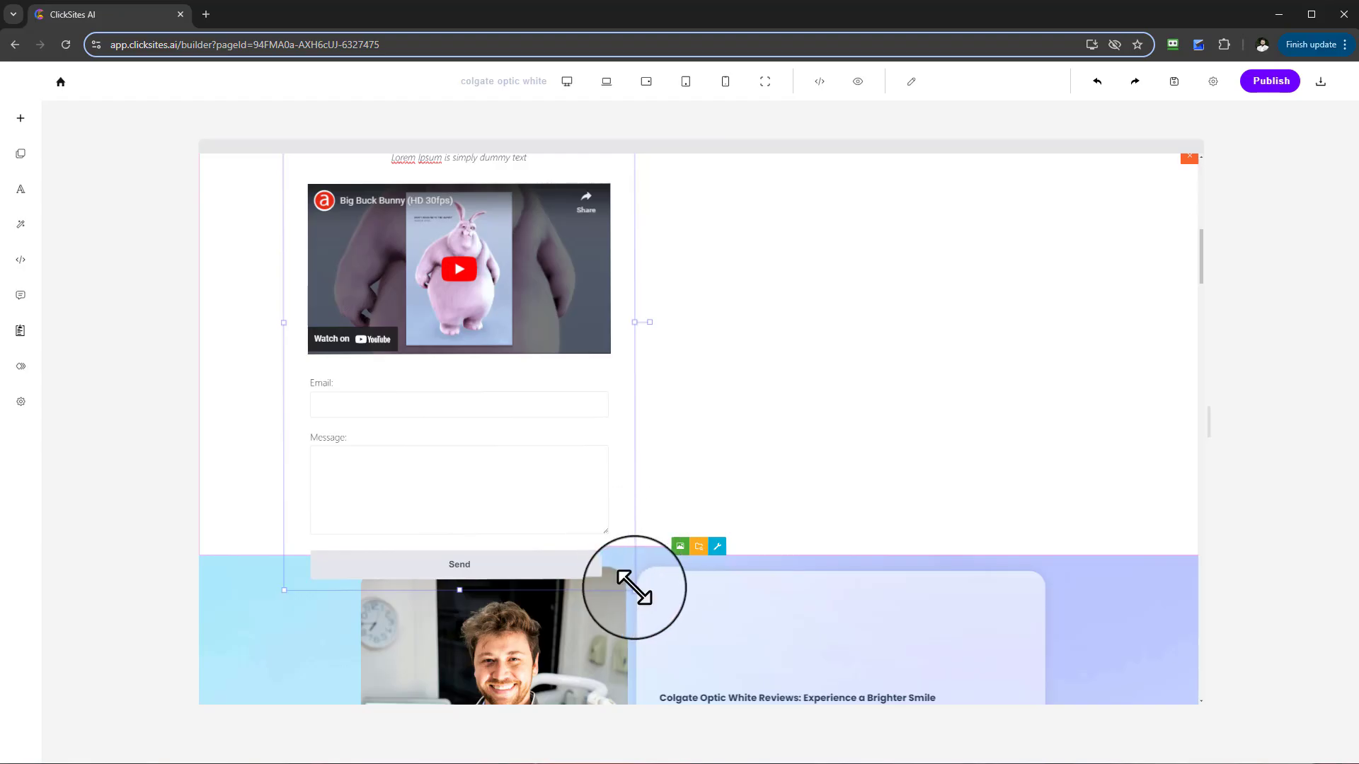
pyautogui.moveTo(616, 570); pyautogui.dragTo(527, 518)
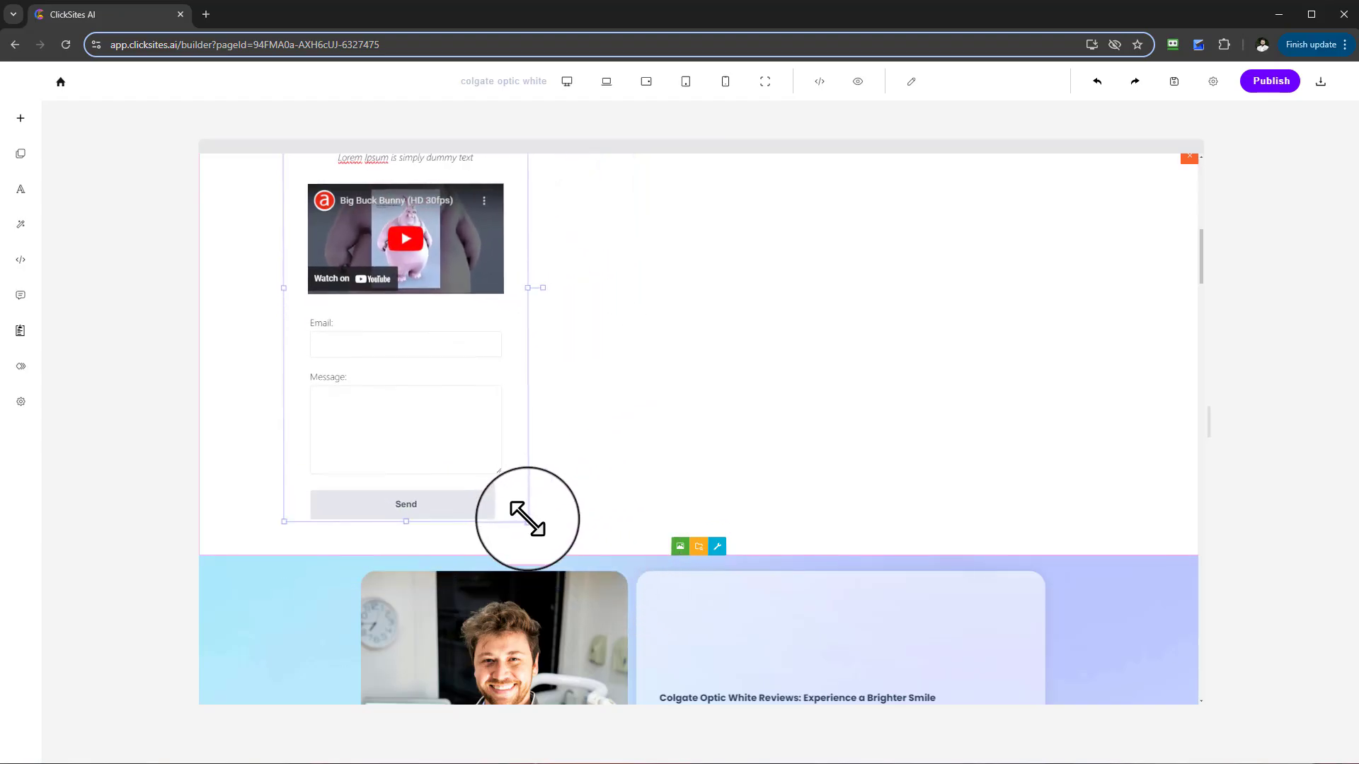
pyautogui.scroll(2, 488, 414)
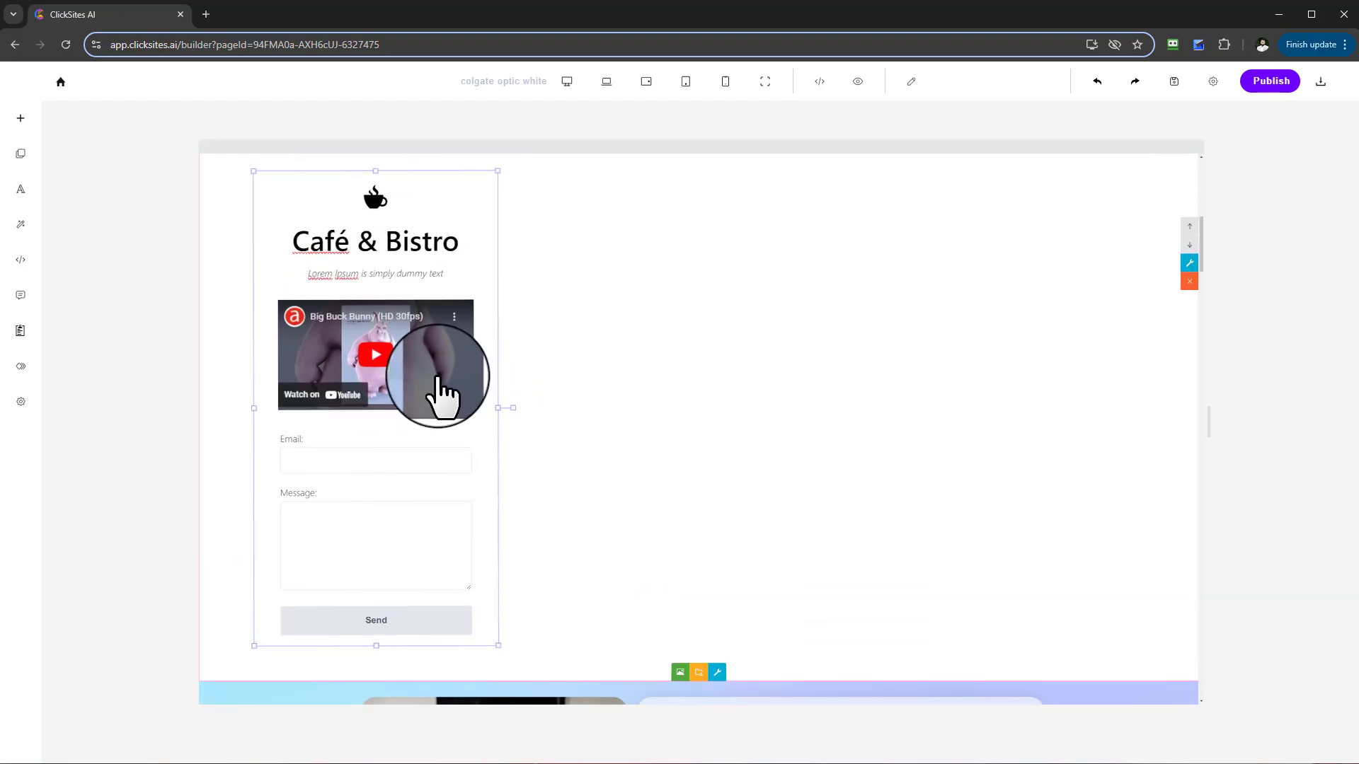
pyautogui.moveTo(437, 379); pyautogui.dragTo(389, 385)
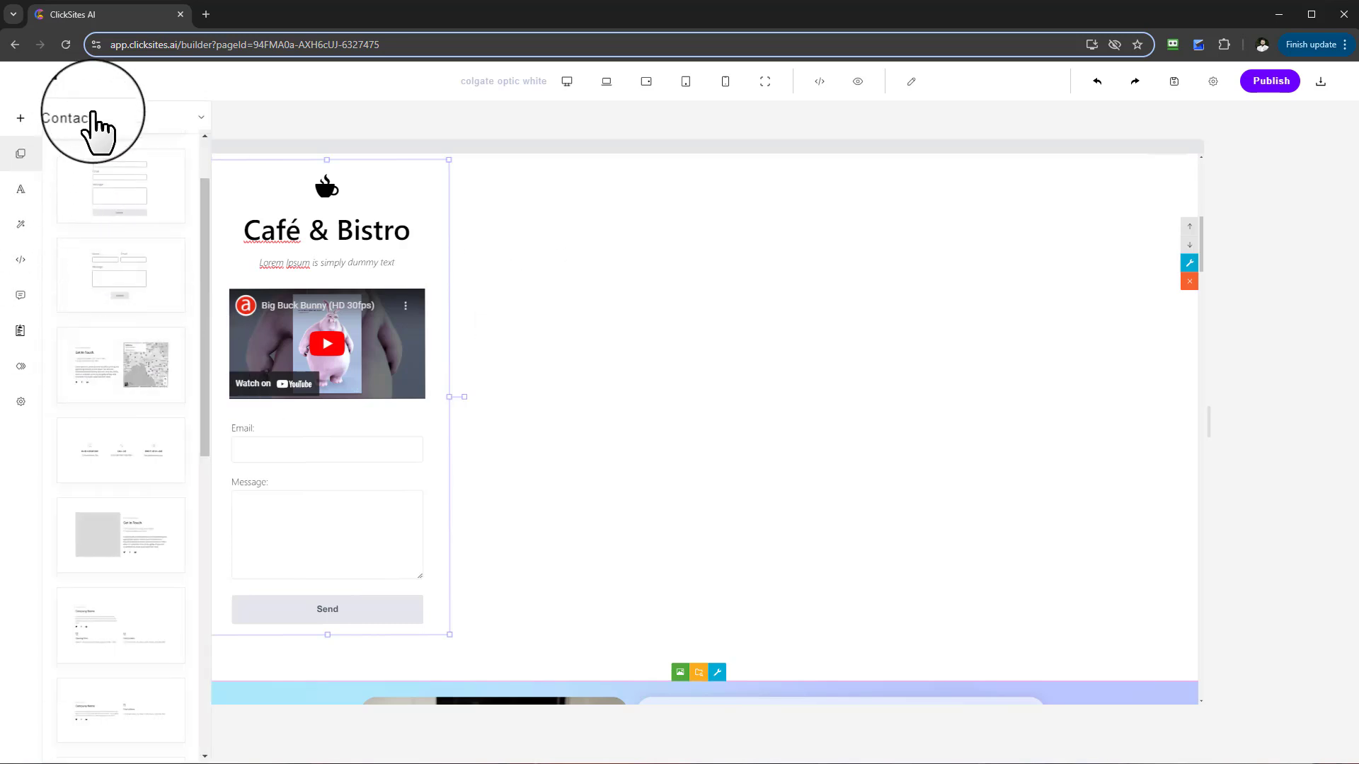
# Step: Add the My Work Skills block with percentage circles from the Skills designs to the canvas's right half
pyautogui.click(92, 117)
pyautogui.click(85, 273)
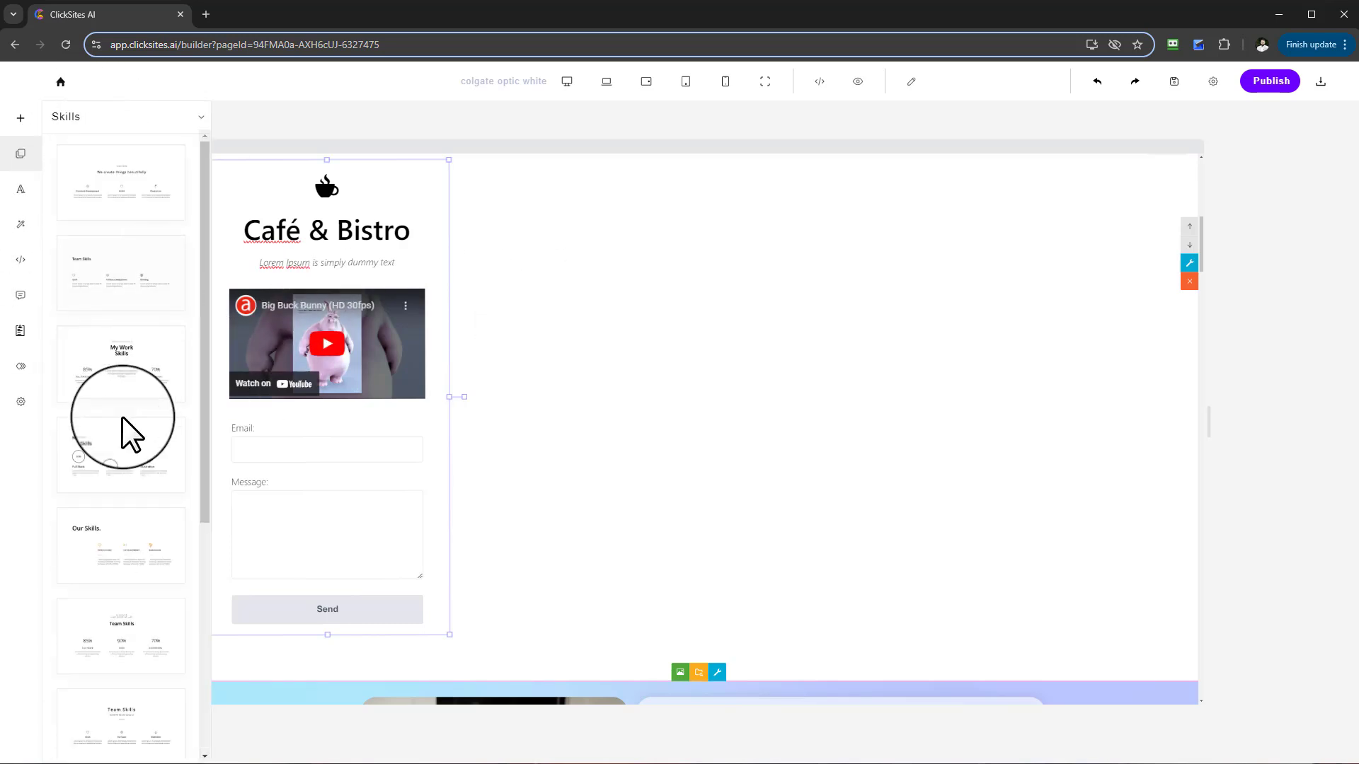
pyautogui.moveTo(104, 465); pyautogui.dragTo(965, 470)
# Step: Add the face-lift notice from the Coming Soon designs in the canvas's middle and move the My Work Skills block up and right
pyautogui.click(20, 153)
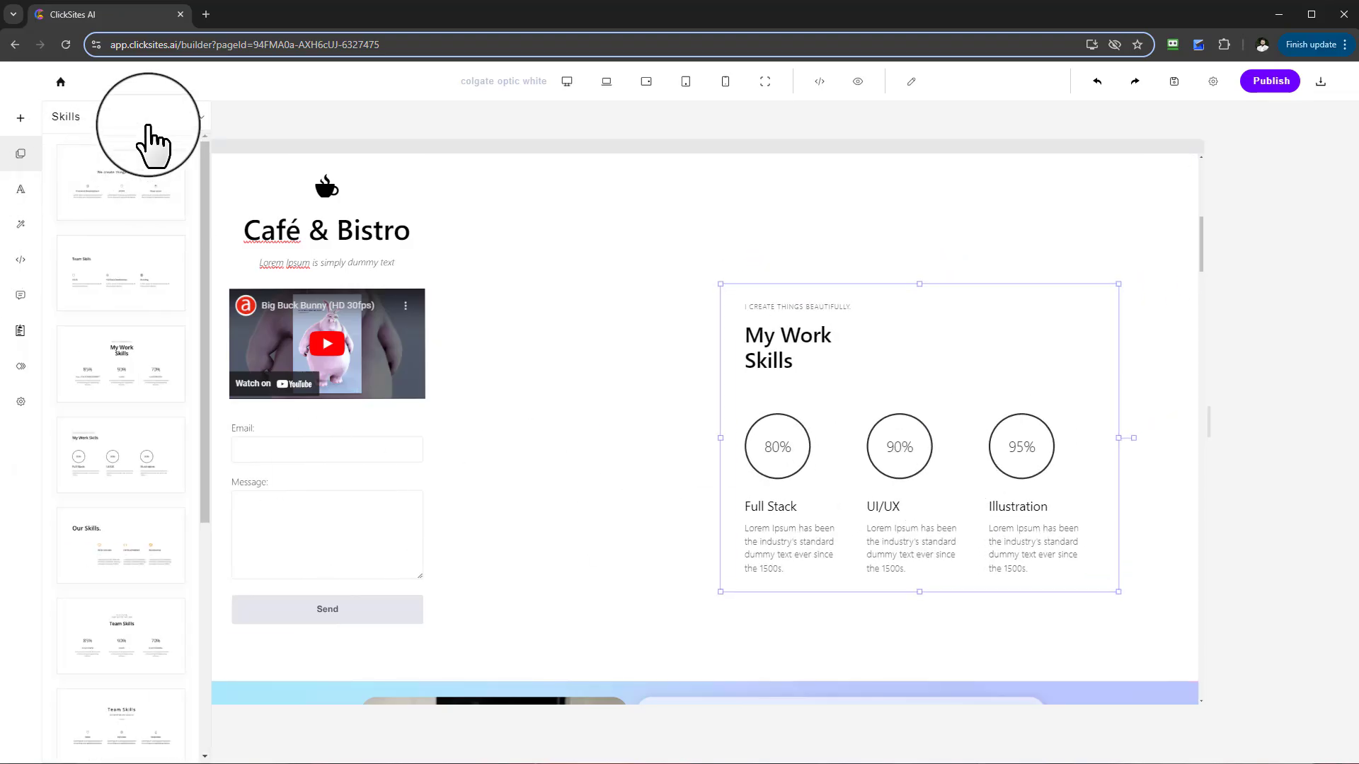
pyautogui.click(128, 120)
pyautogui.click(107, 350)
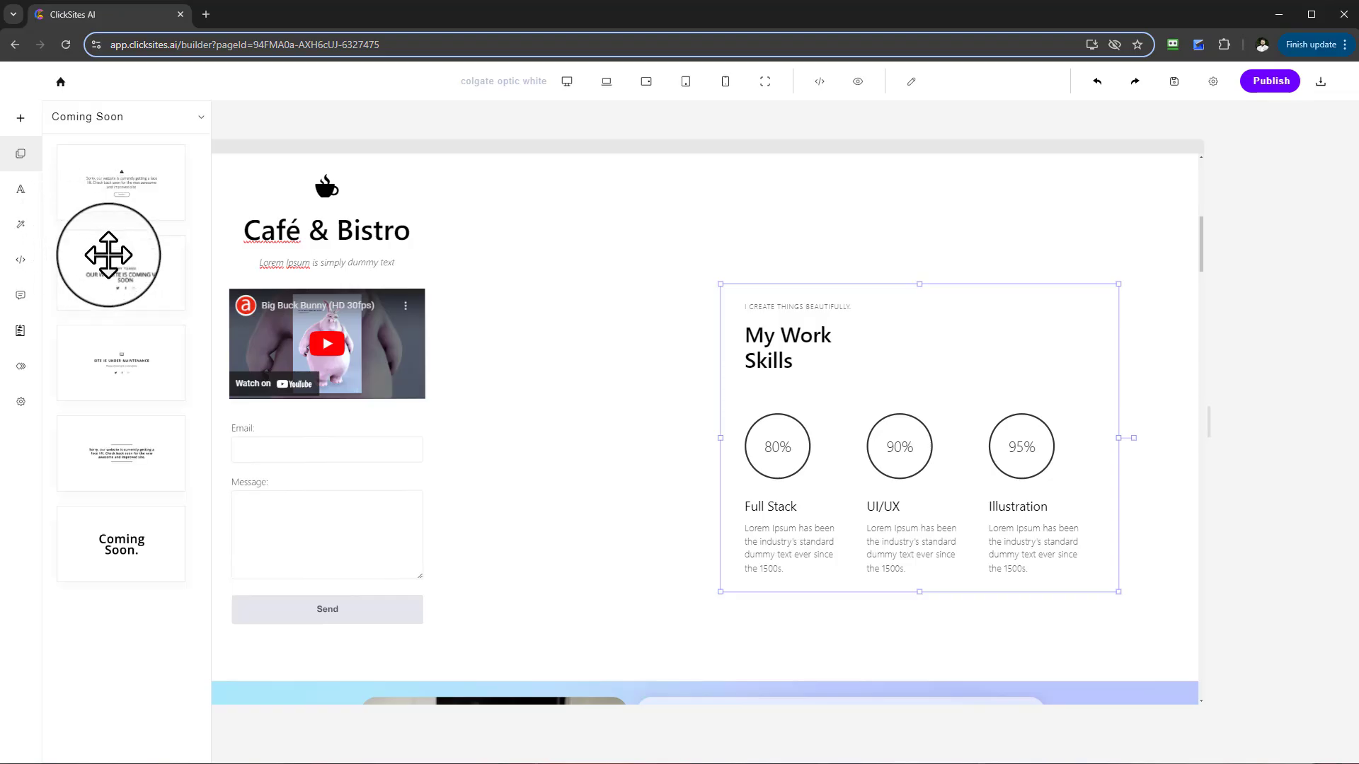
pyautogui.moveTo(486, 249); pyautogui.dragTo(664, 410)
pyautogui.moveTo(919, 413); pyautogui.dragTo(882, 363)
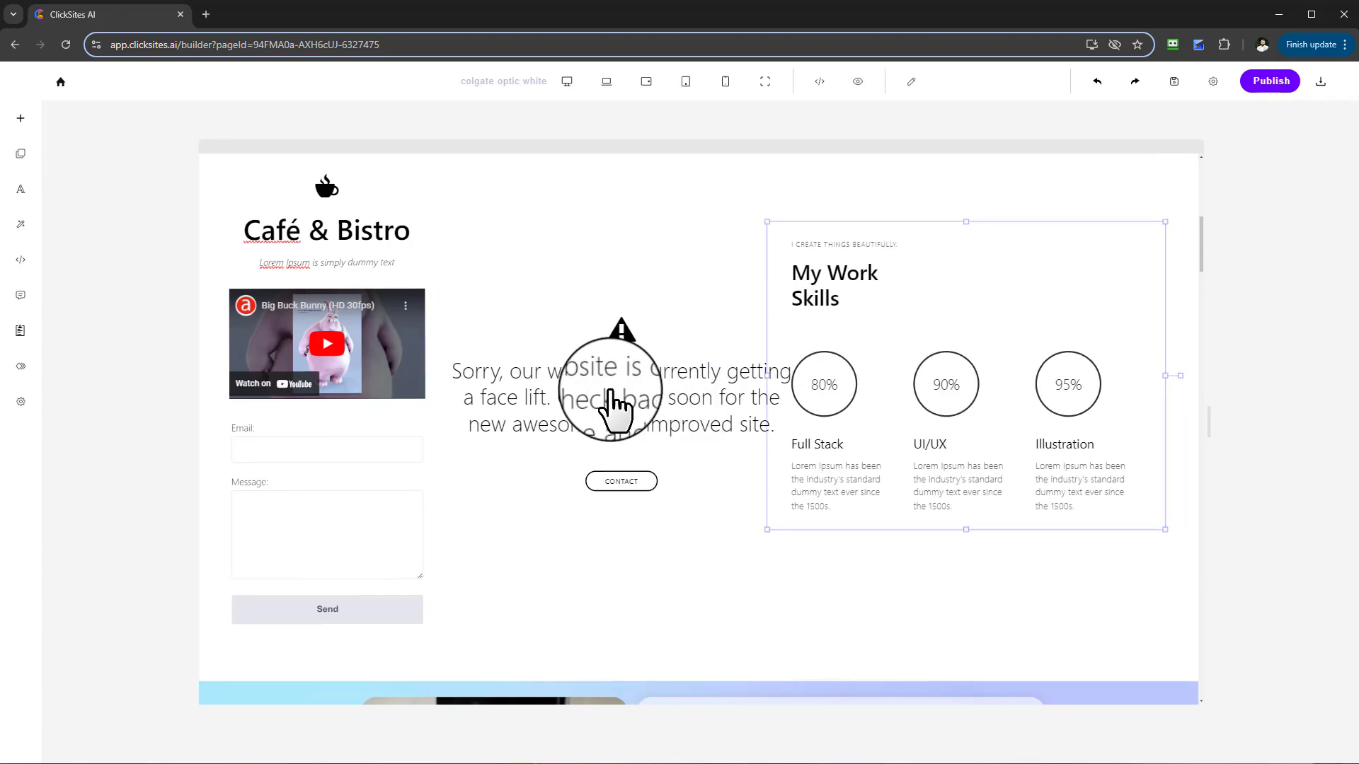
pyautogui.moveTo(603, 391); pyautogui.dragTo(651, 332)
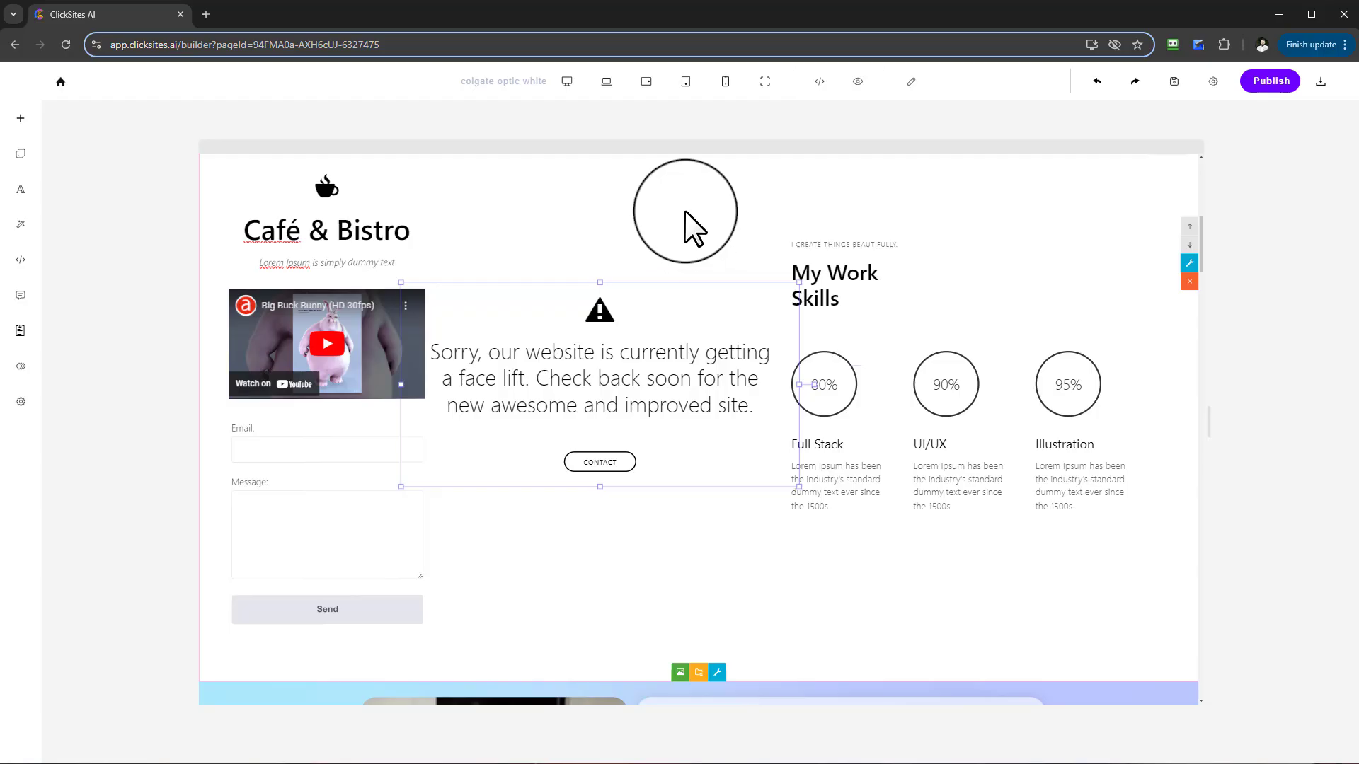
# Step: Switch to the phone view and check how the Café & Bistro, skills and face-lift notice blocks stack
pyautogui.click(726, 81)
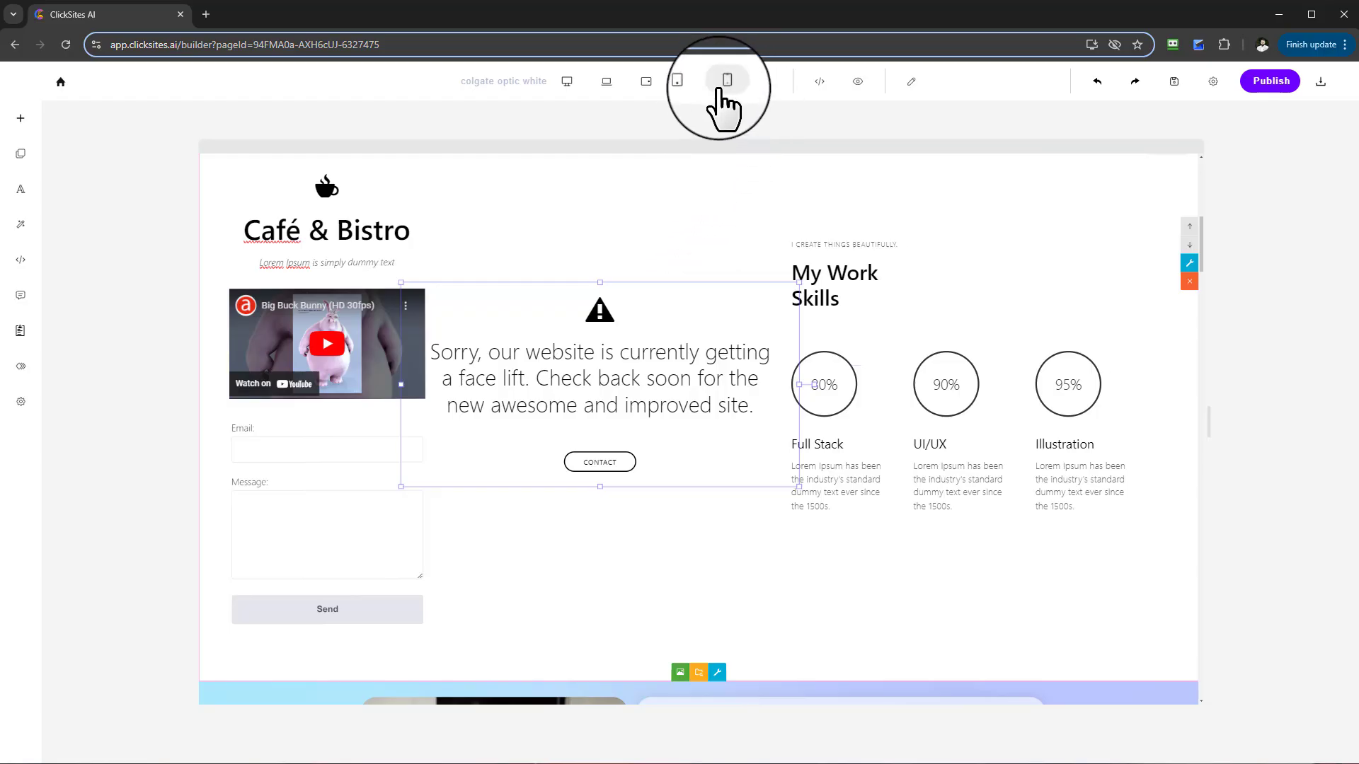
pyautogui.scroll(6, 736, 339)
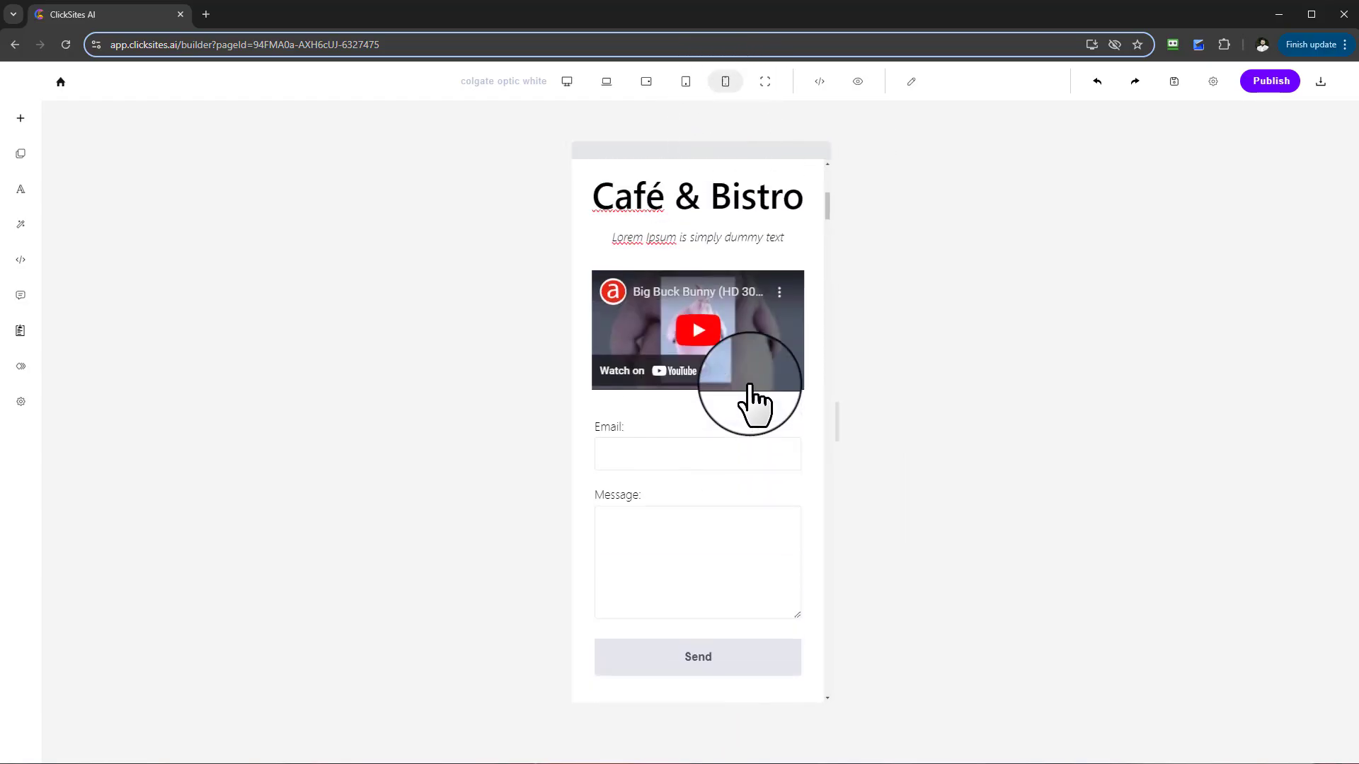
pyautogui.scroll(-10, 757, 393)
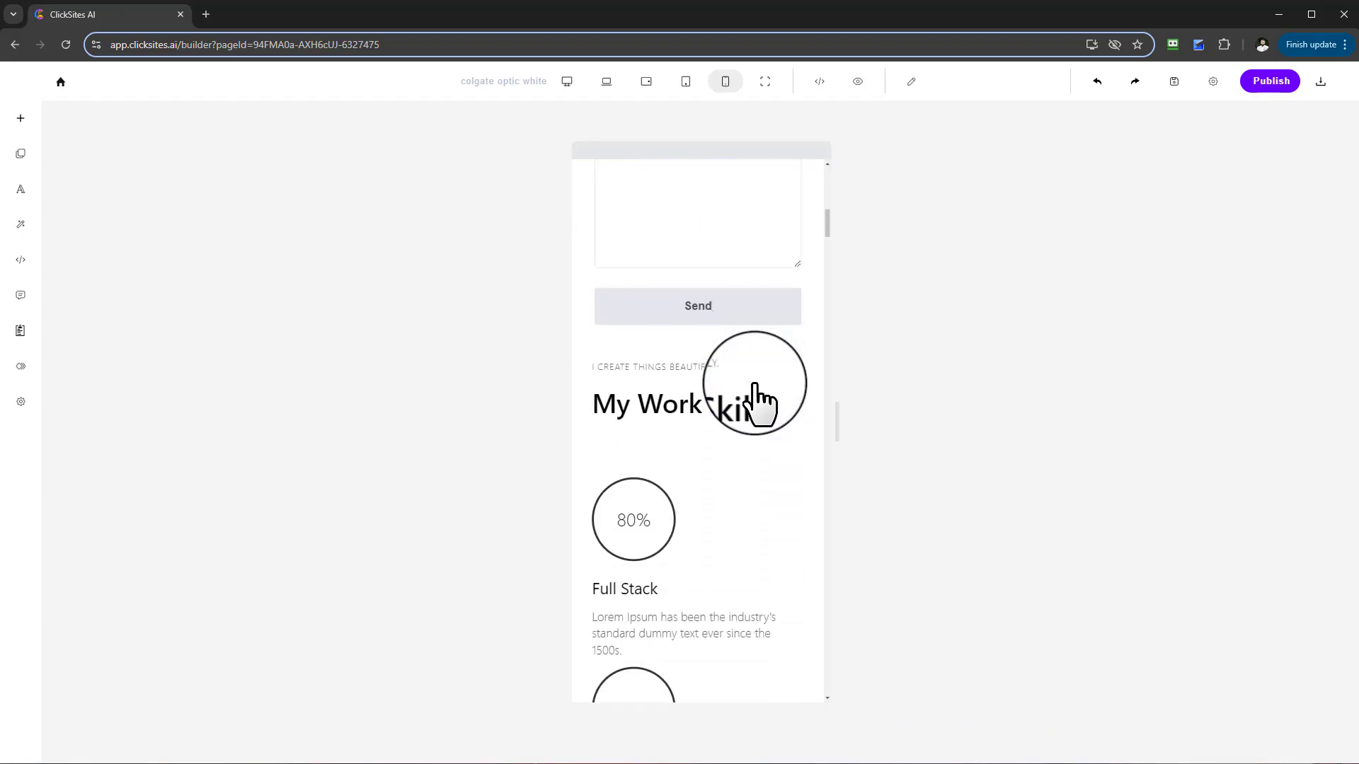
pyautogui.scroll(-10, 760, 403)
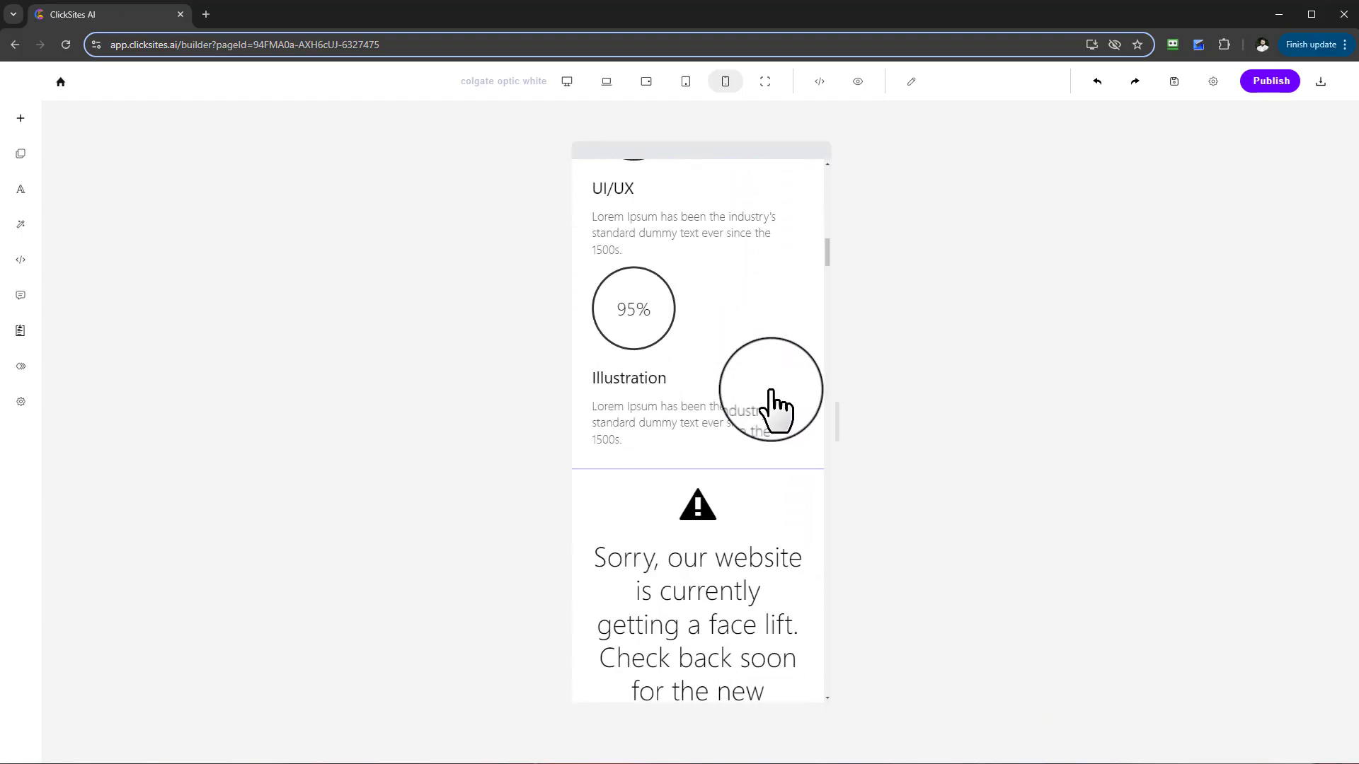
# Step: Check the rest of the phone layout down to the Get In Touch section and return to the desktop view
pyautogui.scroll(-8, 771, 388)
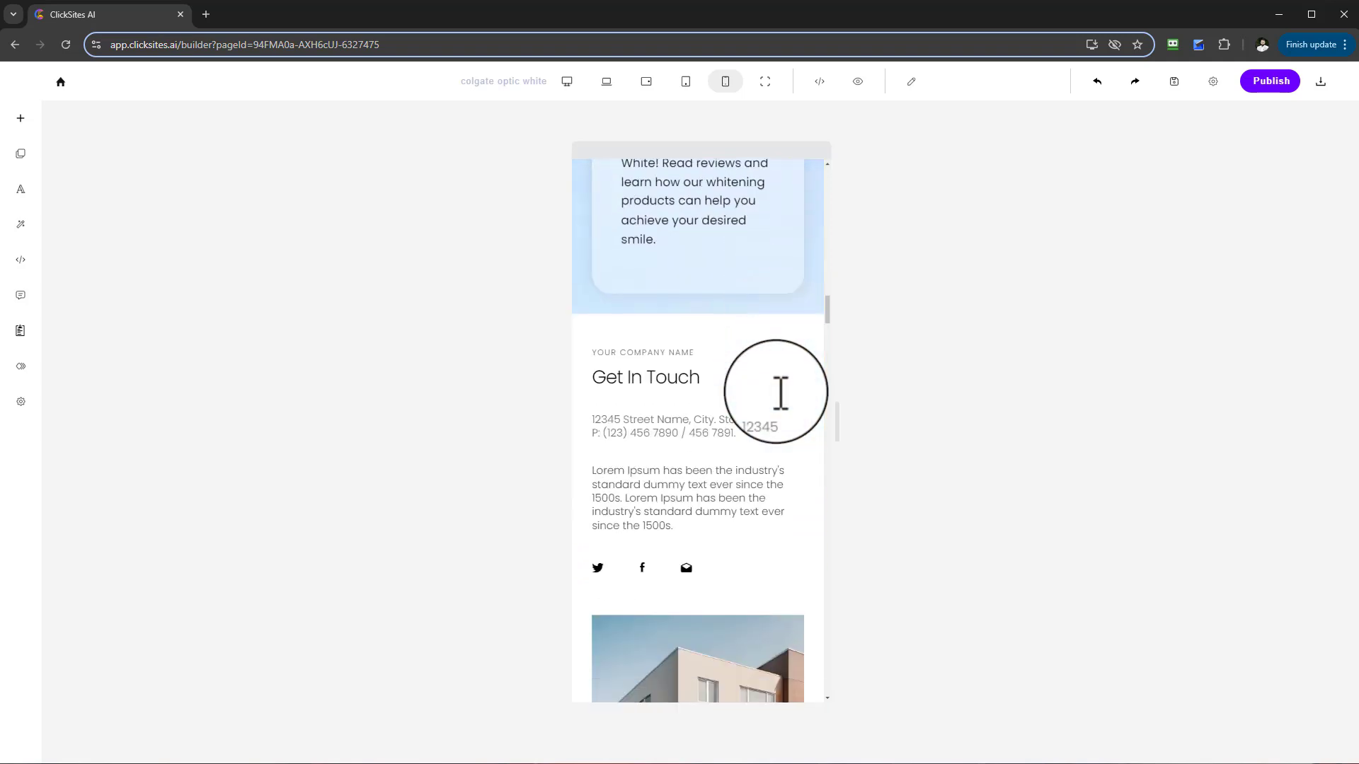
pyautogui.scroll(12, 779, 395)
pyautogui.click(571, 81)
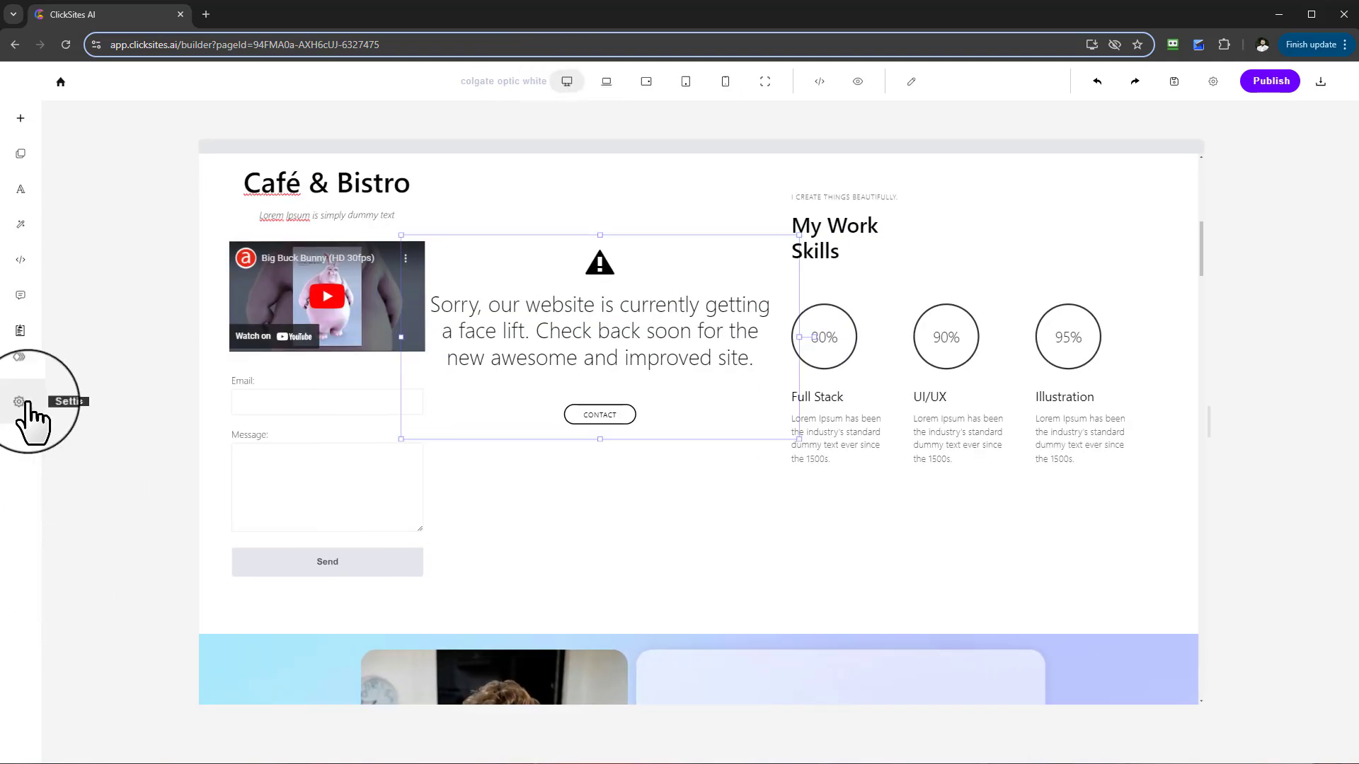
# Step: Open the live preview and bring the canvas section into view in it
pyautogui.click(21, 402)
pyautogui.click(149, 519)
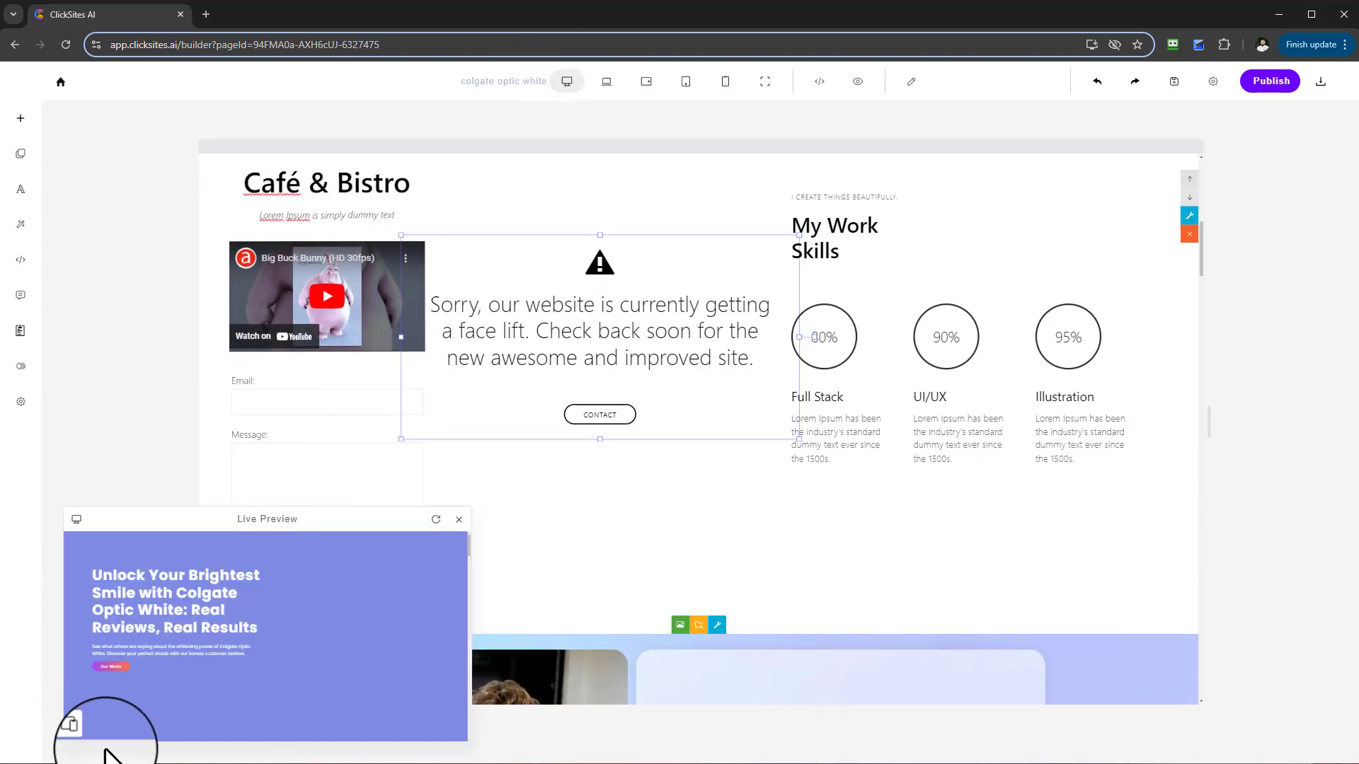
pyautogui.scroll(-3, 294, 648)
pyautogui.scroll(-3, 300, 640)
# Step: Try different positions for the face-lift notice and My Work Skills blocks while watching the live preview, and close the preview
pyautogui.moveTo(644, 371); pyautogui.dragTo(672, 446)
pyautogui.moveTo(828, 307); pyautogui.dragTo(849, 489)
pyautogui.moveTo(559, 460); pyautogui.dragTo(612, 292)
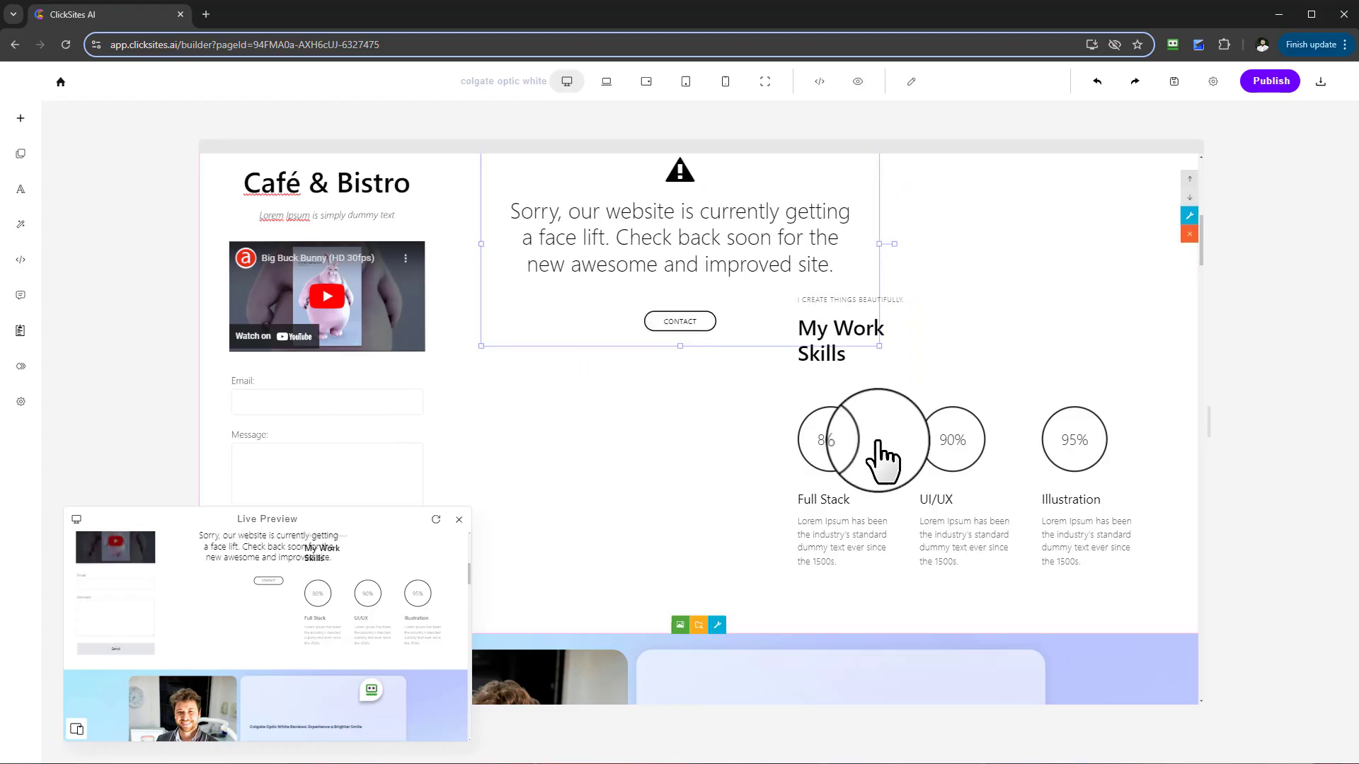
pyautogui.click(825, 462)
pyautogui.moveTo(902, 416); pyautogui.dragTo(862, 452)
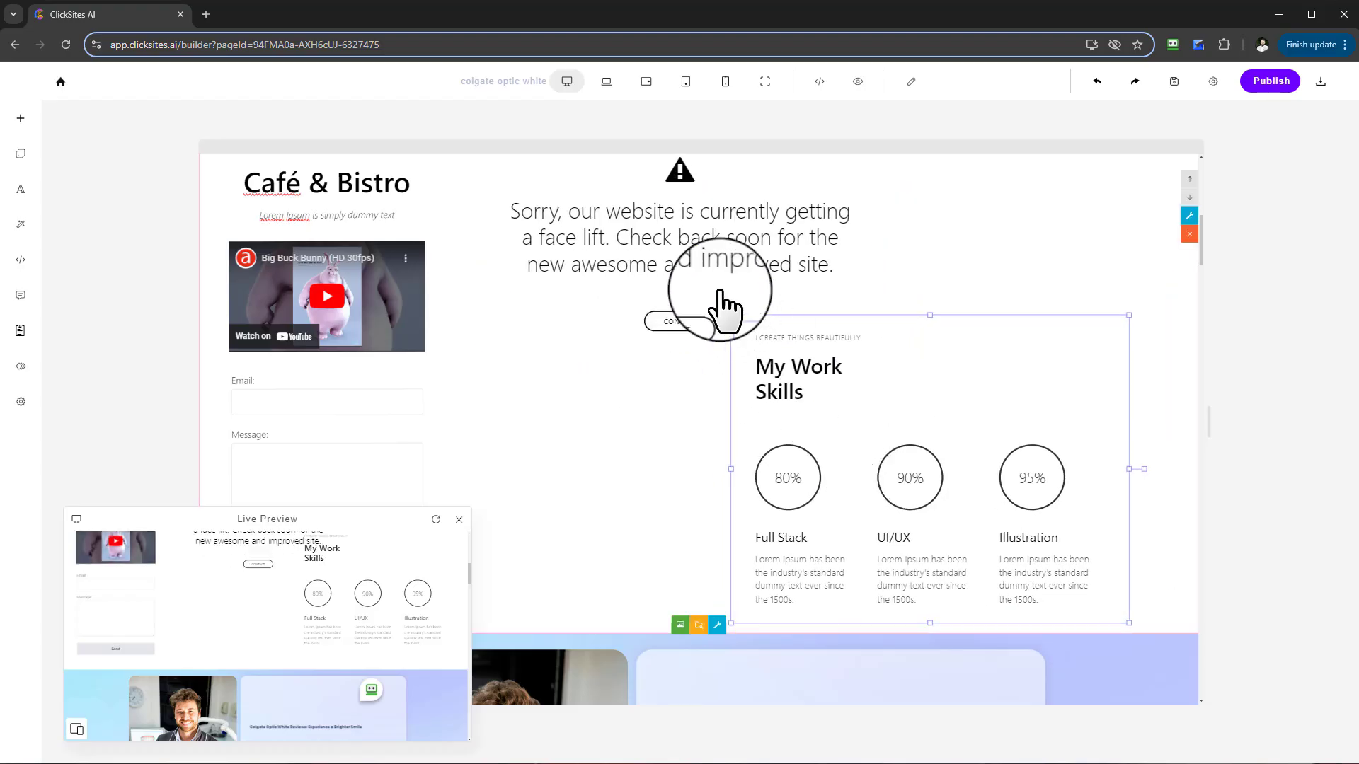
pyautogui.moveTo(780, 259); pyautogui.dragTo(990, 255)
pyautogui.moveTo(949, 518); pyautogui.dragTo(699, 527)
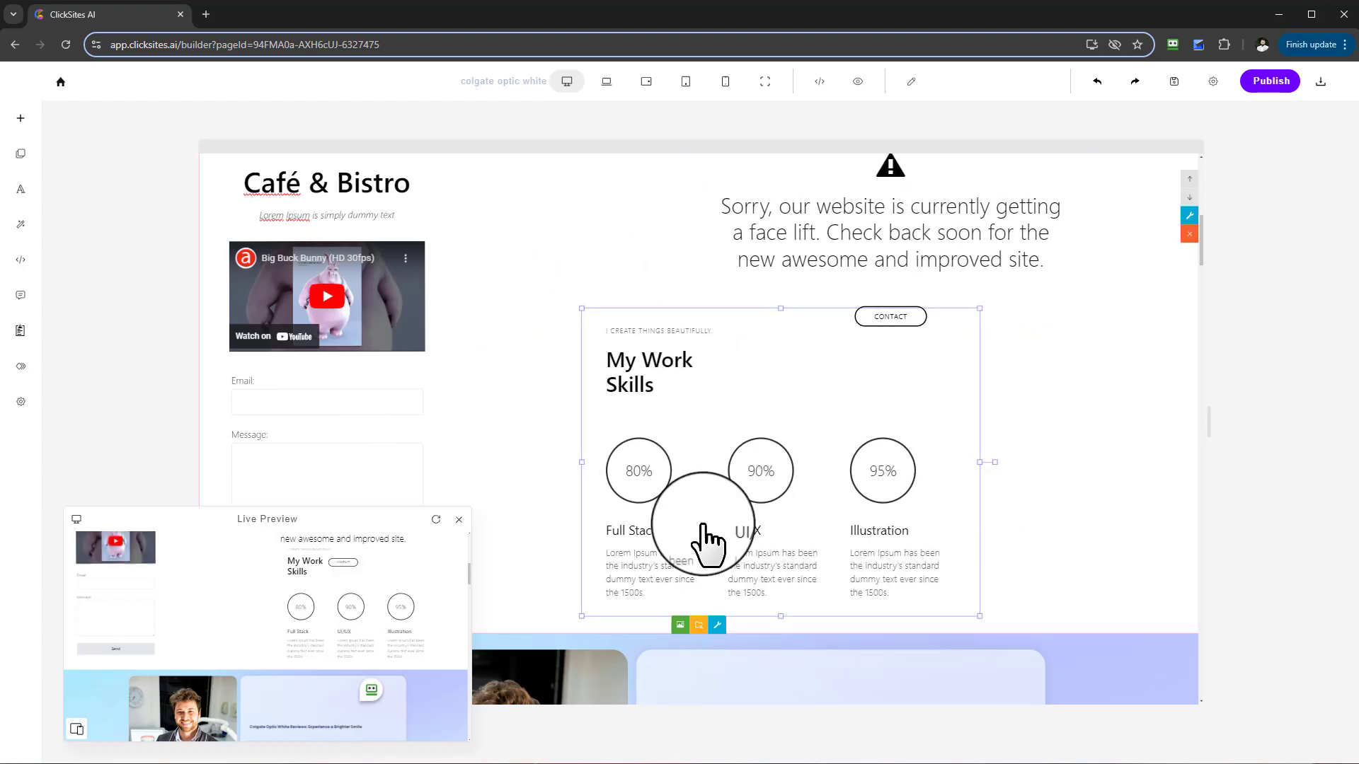
pyautogui.click(459, 519)
pyautogui.moveTo(863, 443); pyautogui.dragTo(813, 406)
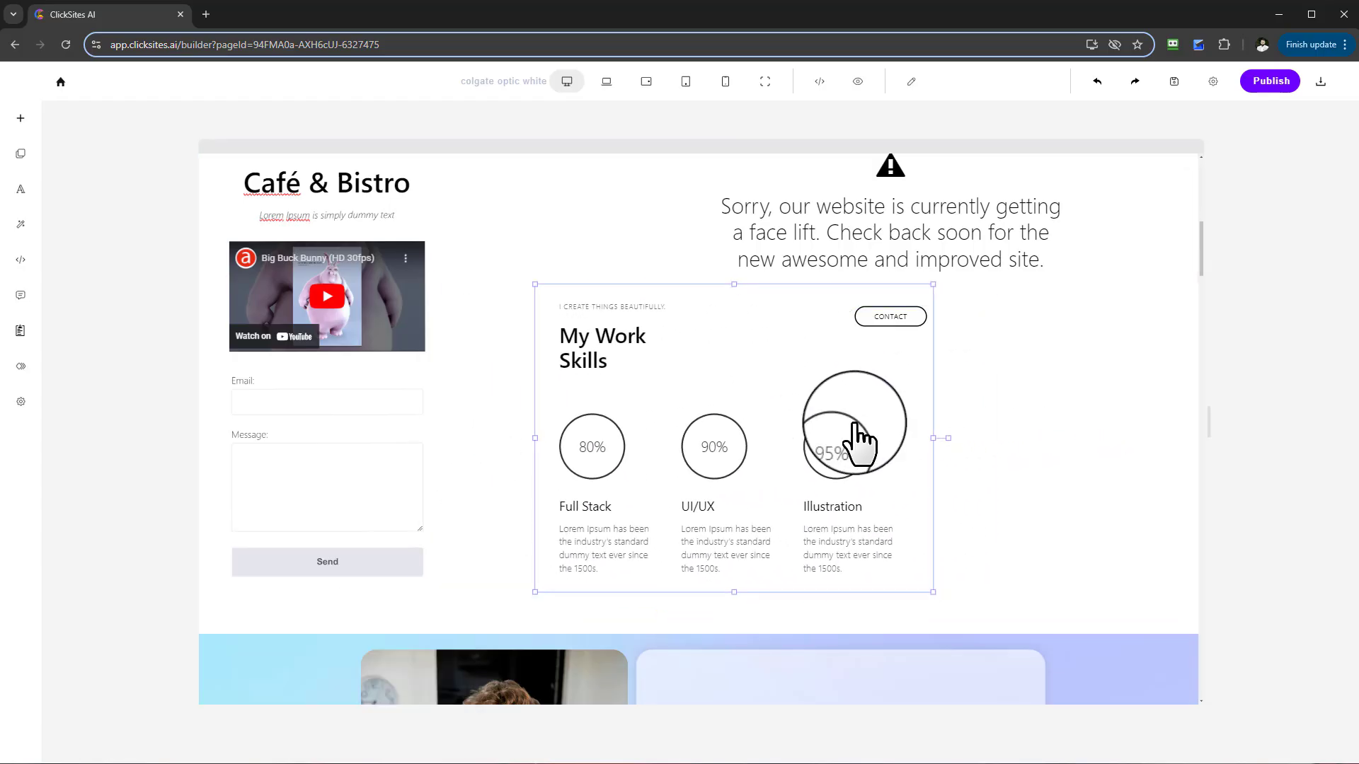
# Step: Delete the My Work Skills block and the face-lift notice from the canvas section
pyautogui.scroll(4, 853, 422)
pyautogui.press('Delete')
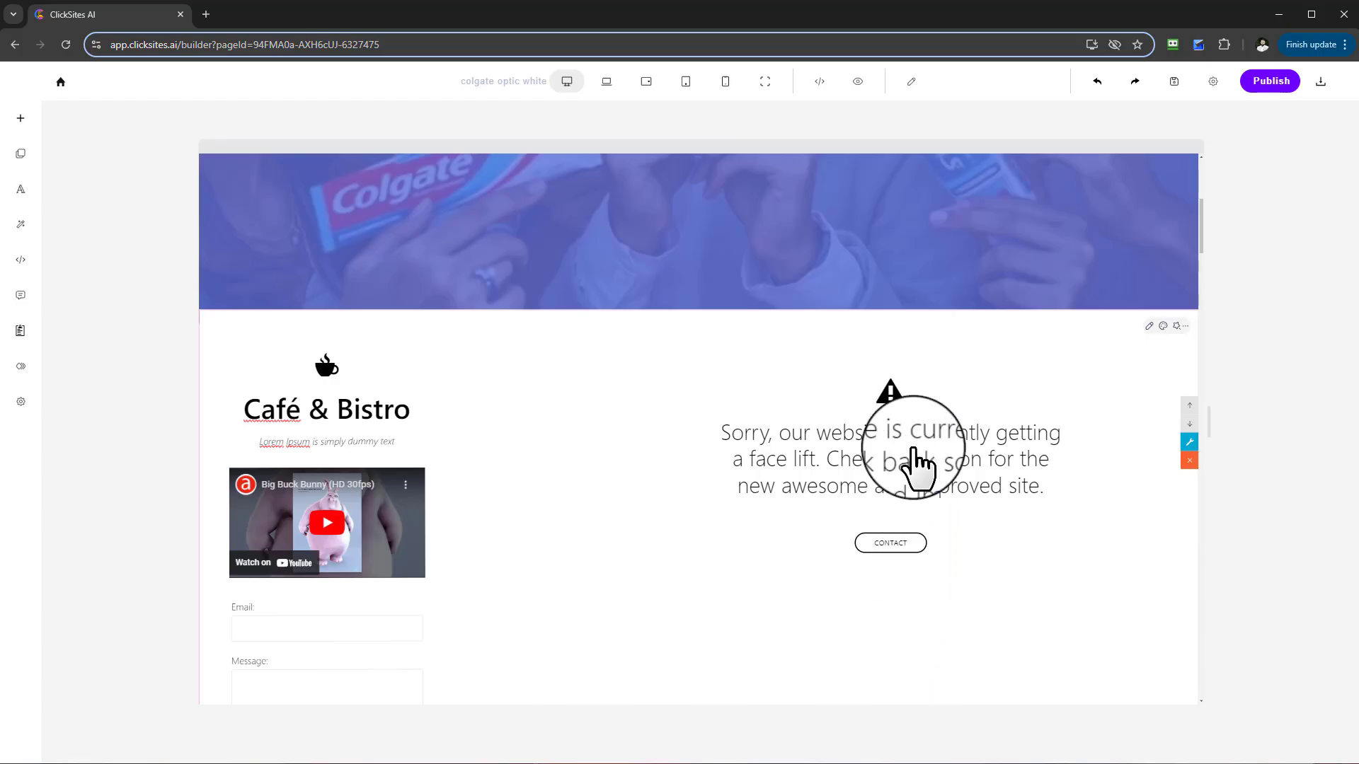
pyautogui.click(908, 448)
pyautogui.press('Delete')
# Step: Move the Café & Bistro block slightly right and delete the Email and Message form under its video
pyautogui.moveTo(386, 446); pyautogui.dragTo(445, 442)
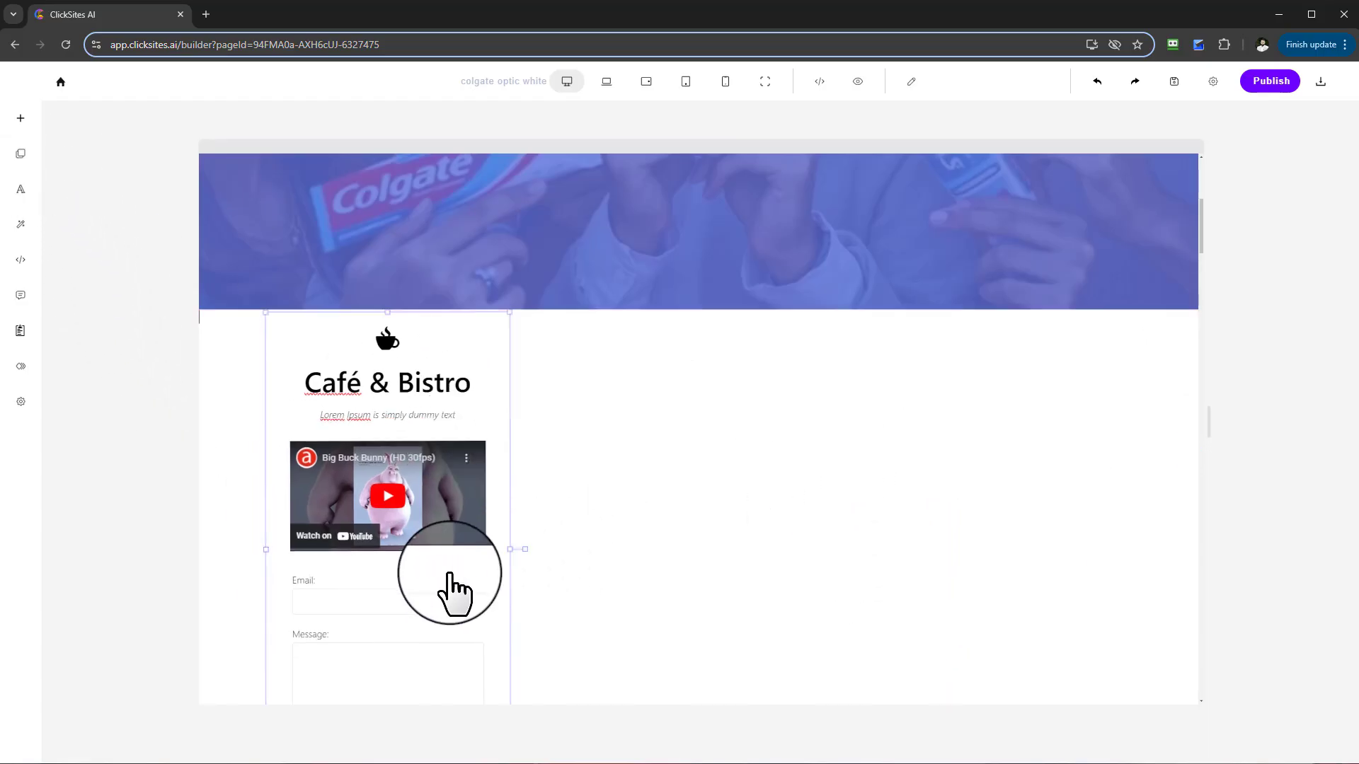
pyautogui.scroll(-4, 453, 581)
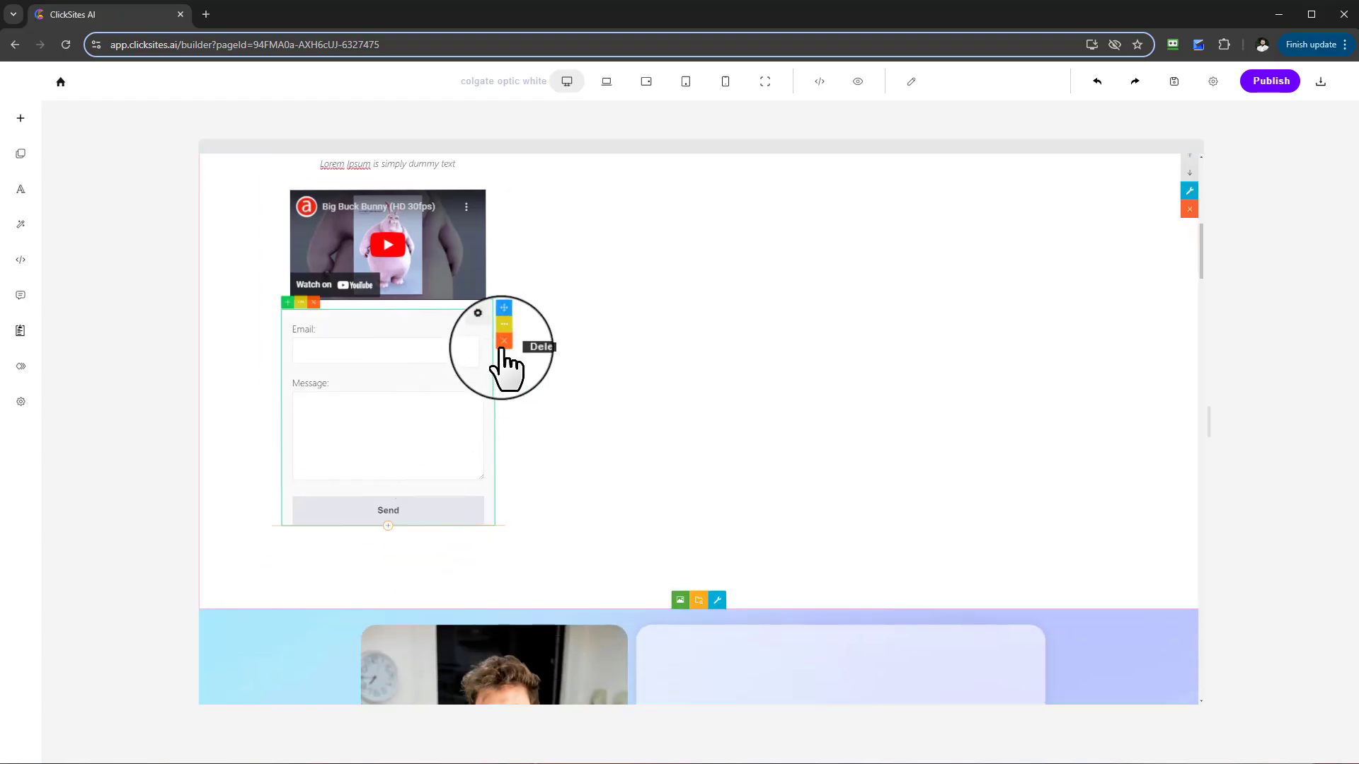
pyautogui.click(500, 338)
pyautogui.scroll(2, 542, 460)
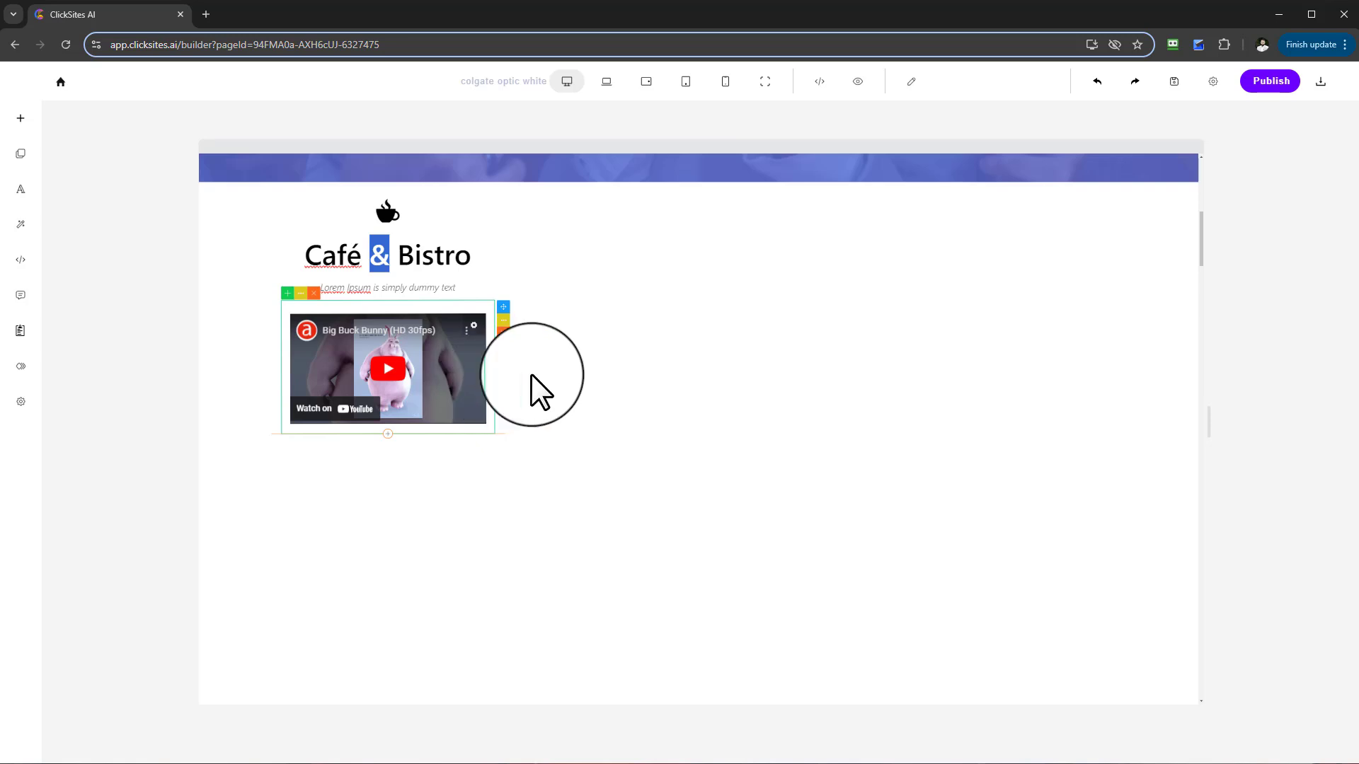
# Step: Move the Café & Bistro block down and right, and enlarge it to nearly fill the canvas's left half
pyautogui.click(480, 295)
pyautogui.moveTo(479, 295); pyautogui.dragTo(533, 383)
pyautogui.moveTo(564, 518); pyautogui.dragTo(667, 574)
# Step: Add the form with Name, Email and Message fields from the Contact designs to the canvas's right half
pyautogui.click(20, 155)
pyautogui.click(151, 127)
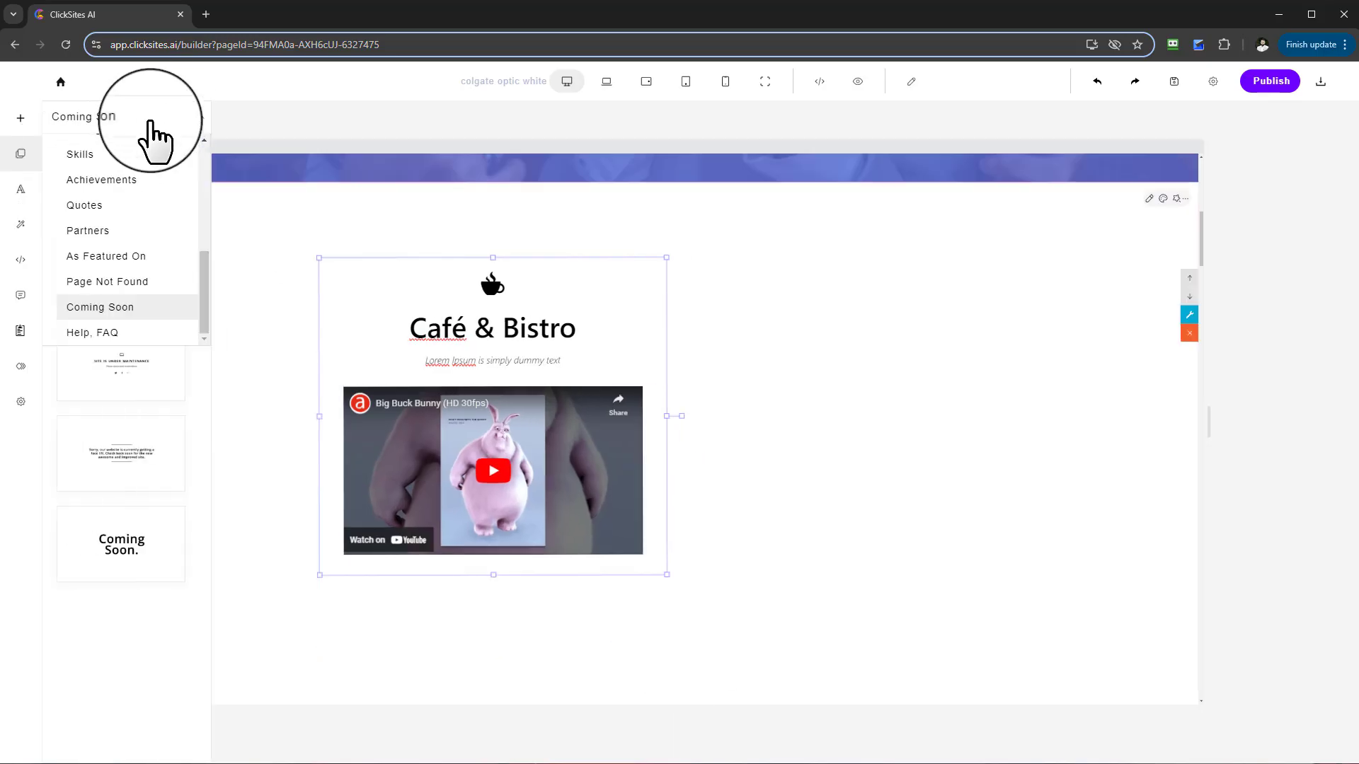
pyautogui.scroll(5, 113, 241)
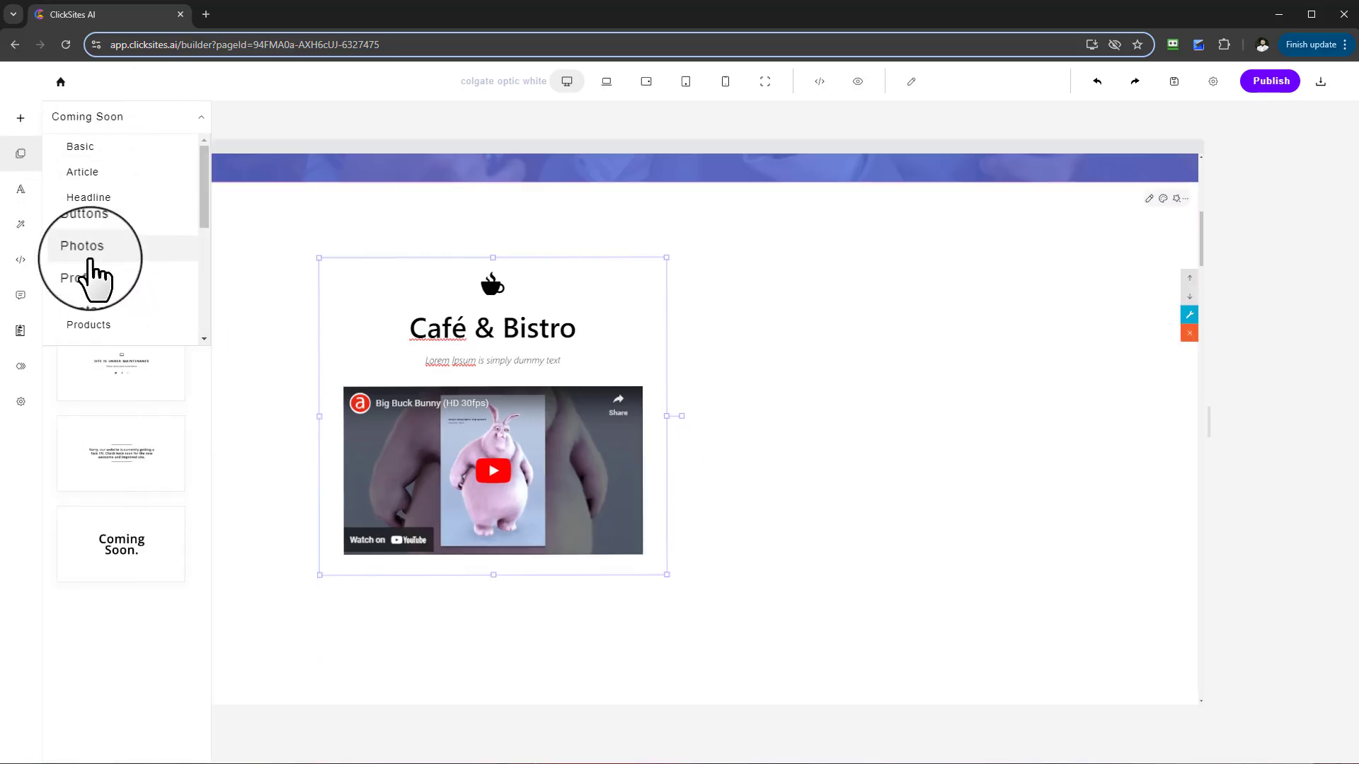
pyautogui.click(86, 300)
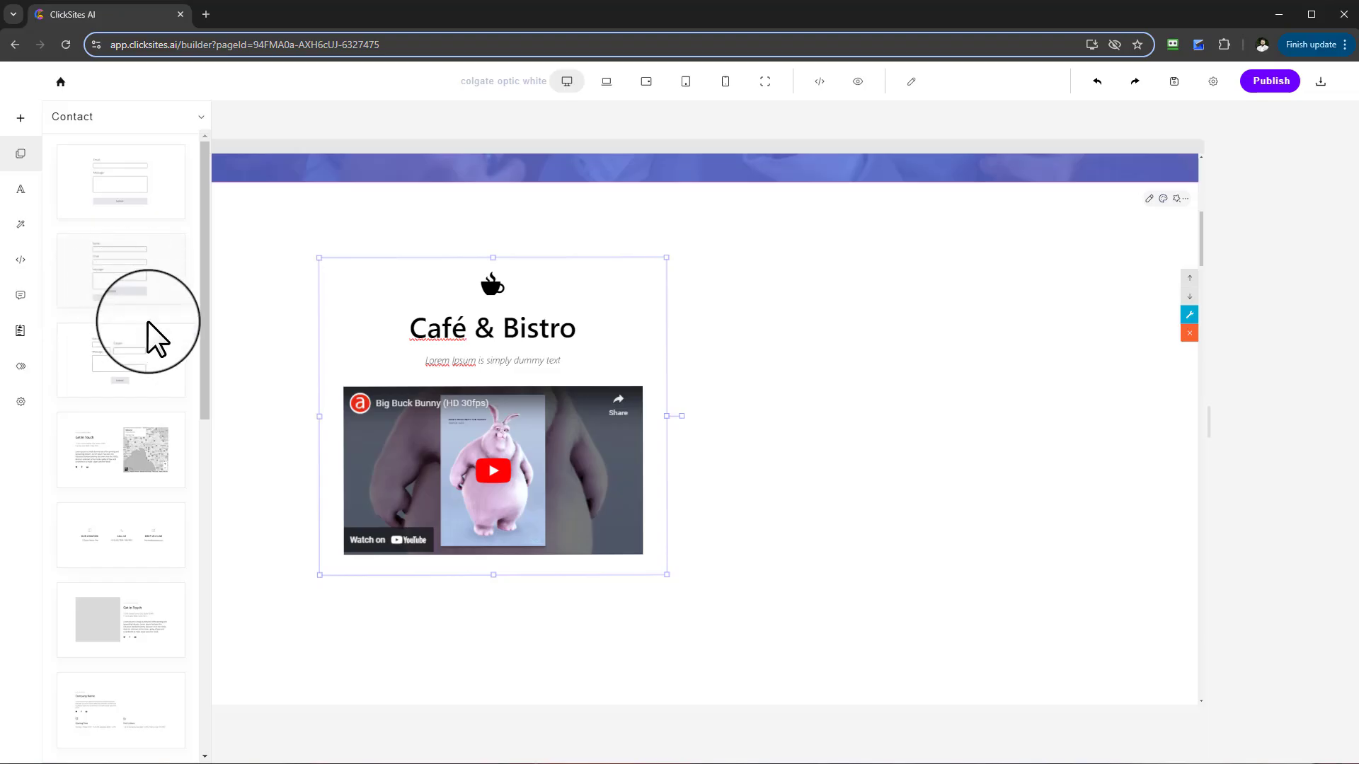
pyautogui.moveTo(122, 271); pyautogui.dragTo(964, 476)
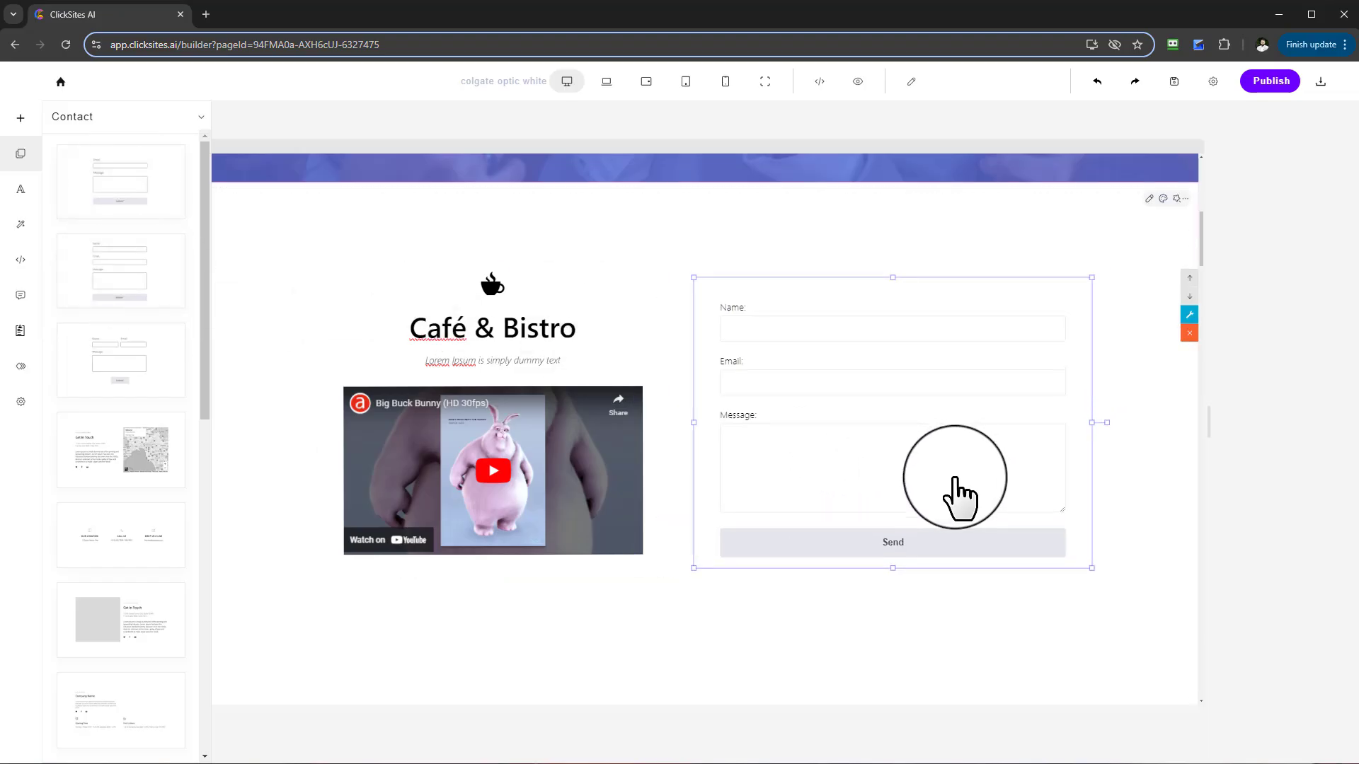
# Step: Give the canvas section a black background, rgba(0, 0, 0, 1), and set its text color to Light
pyautogui.click(913, 84)
pyautogui.click(1191, 262)
pyautogui.click(1180, 355)
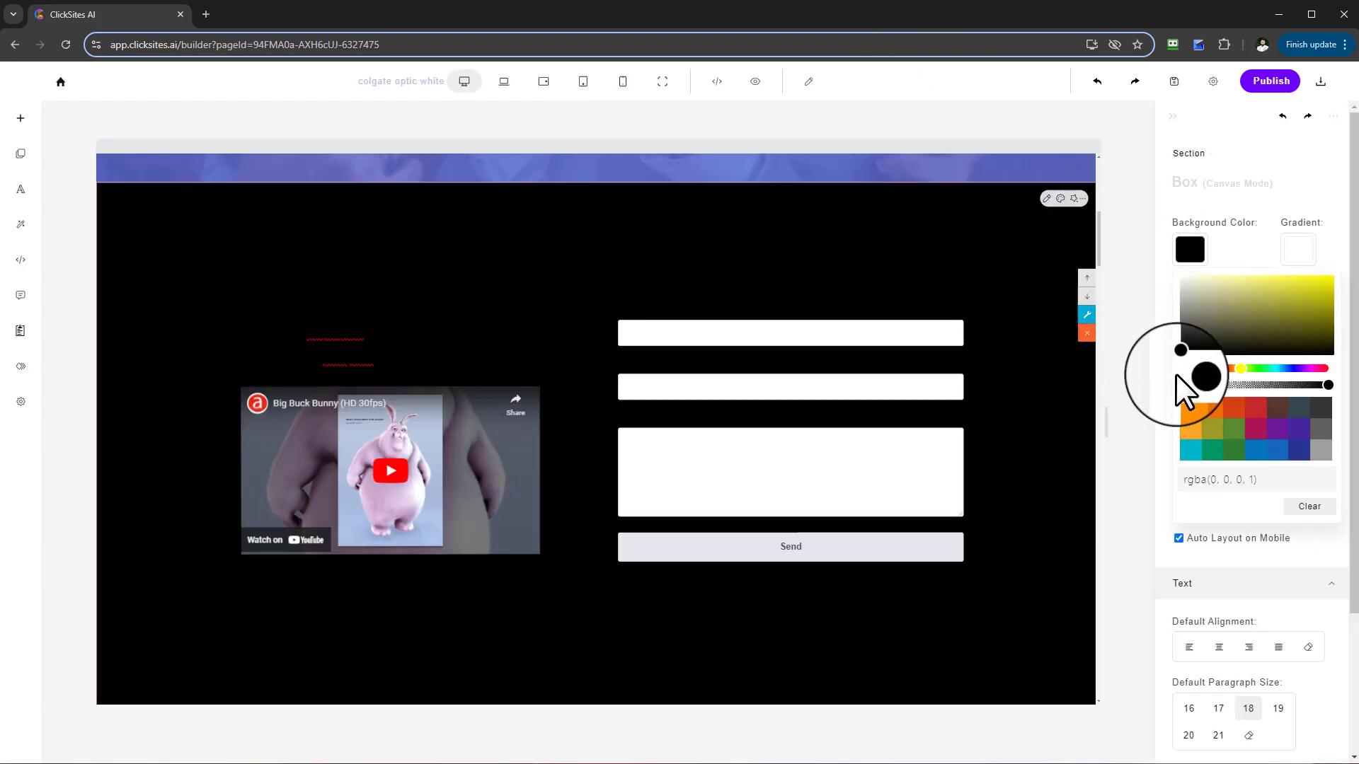
pyautogui.click(1253, 563)
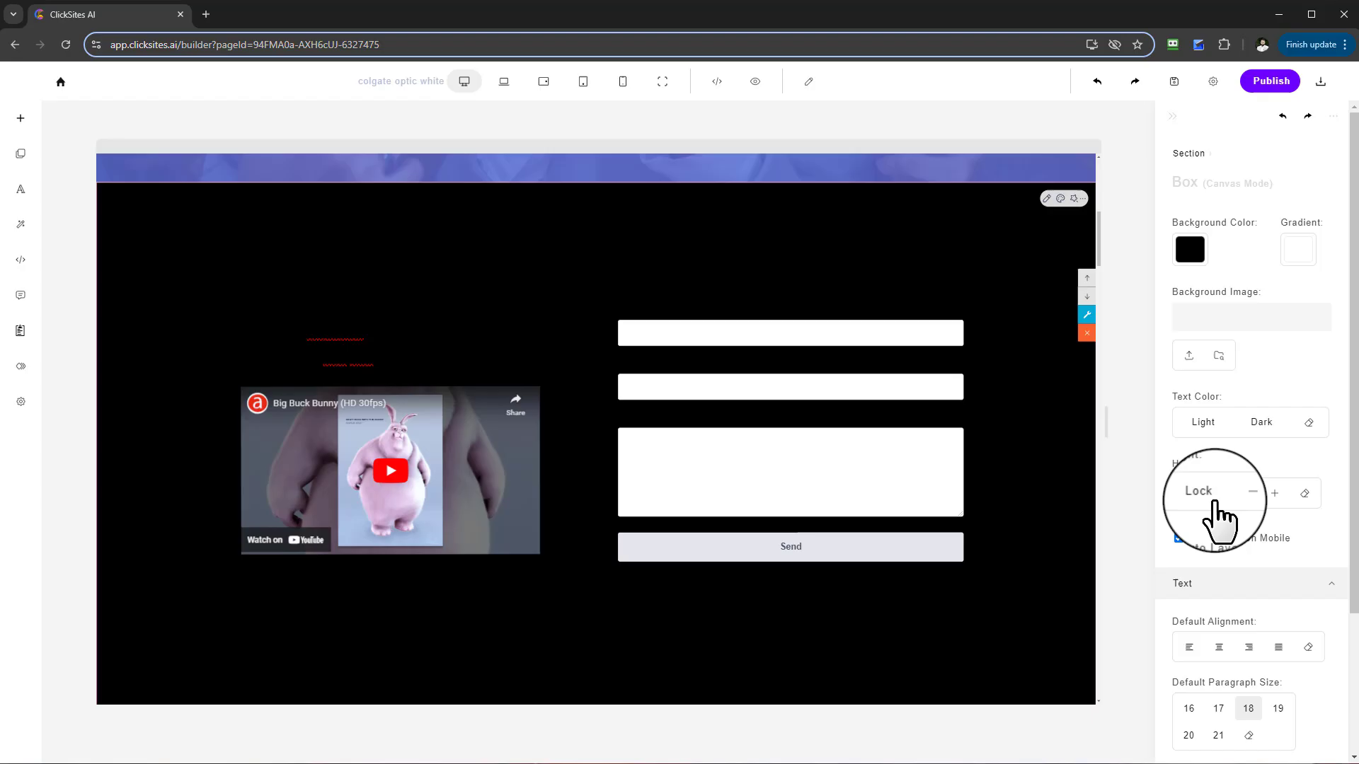
pyautogui.click(1204, 423)
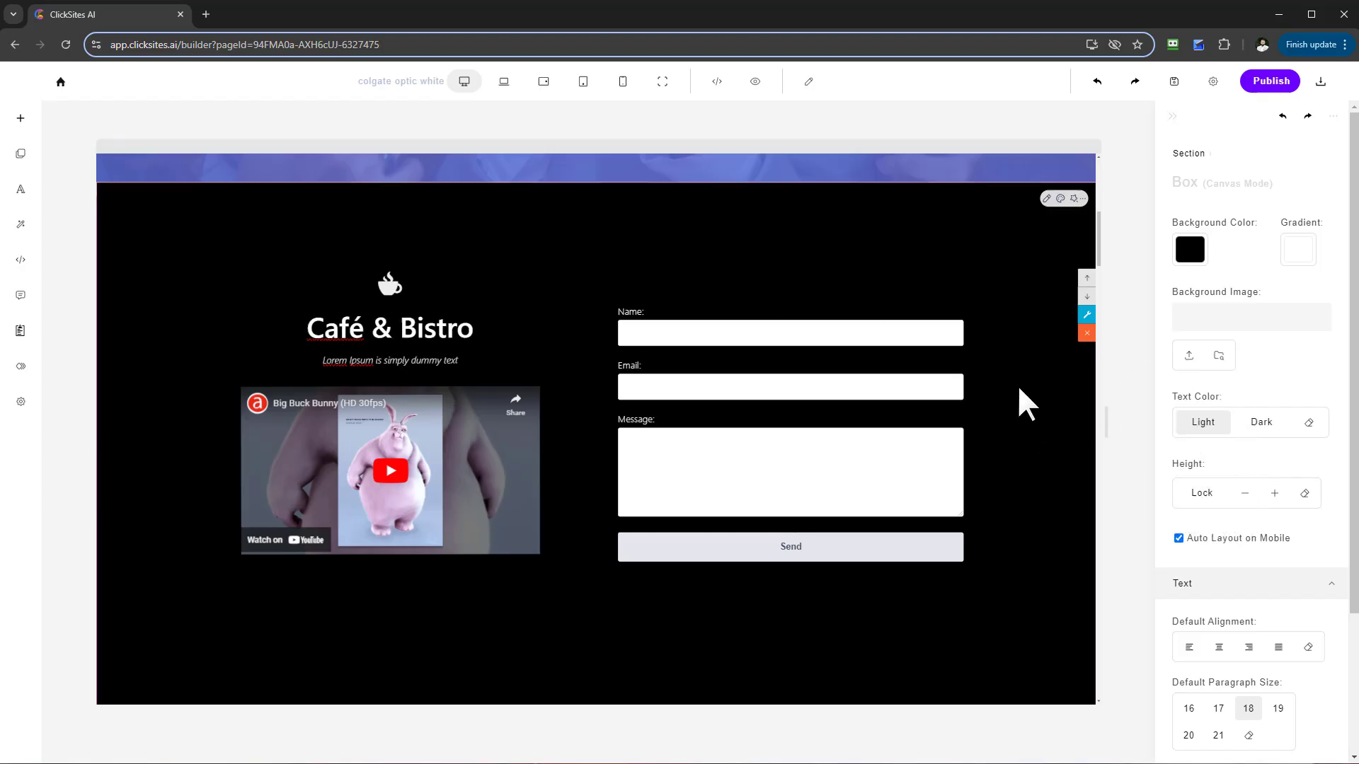
pyautogui.click(1171, 115)
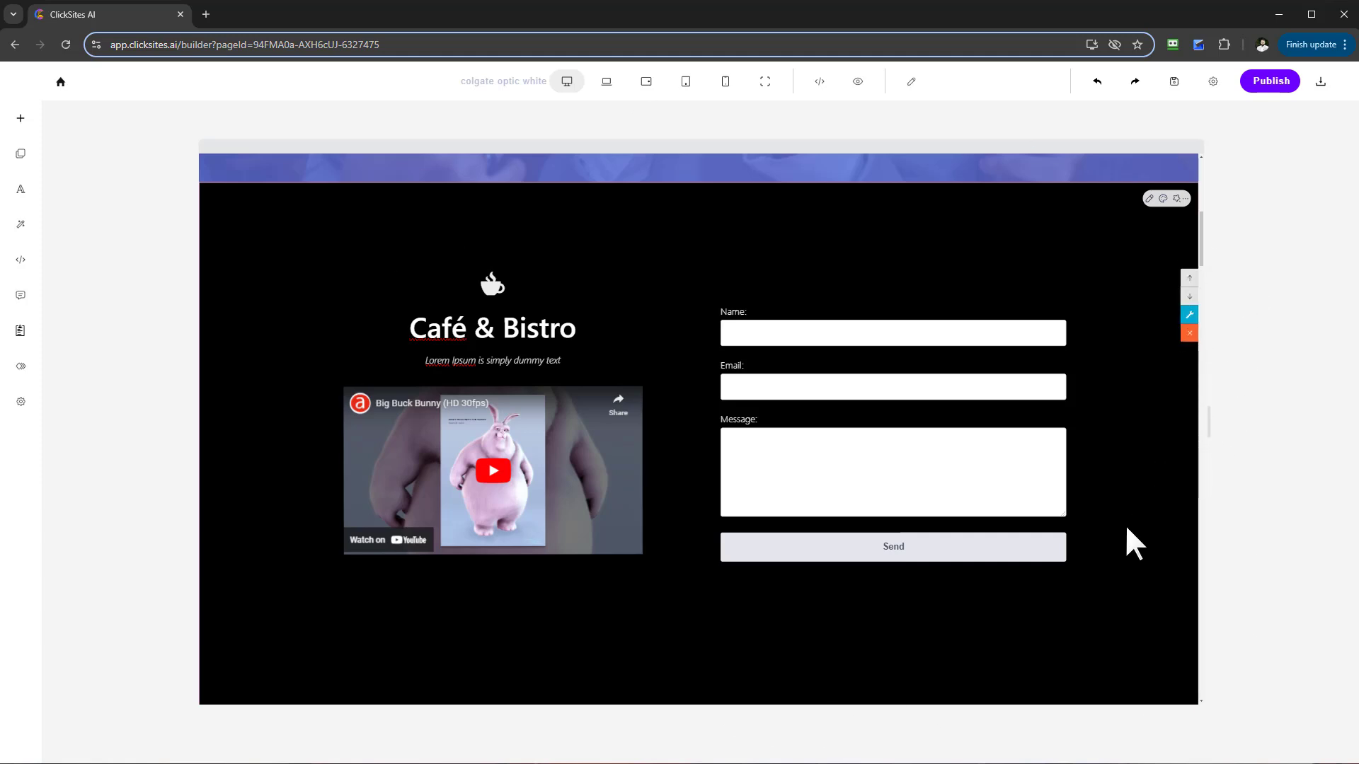
# Step: Add two Canvas Mode sections from the Basic designs below the black canvas section
pyautogui.scroll(-2, 995, 554)
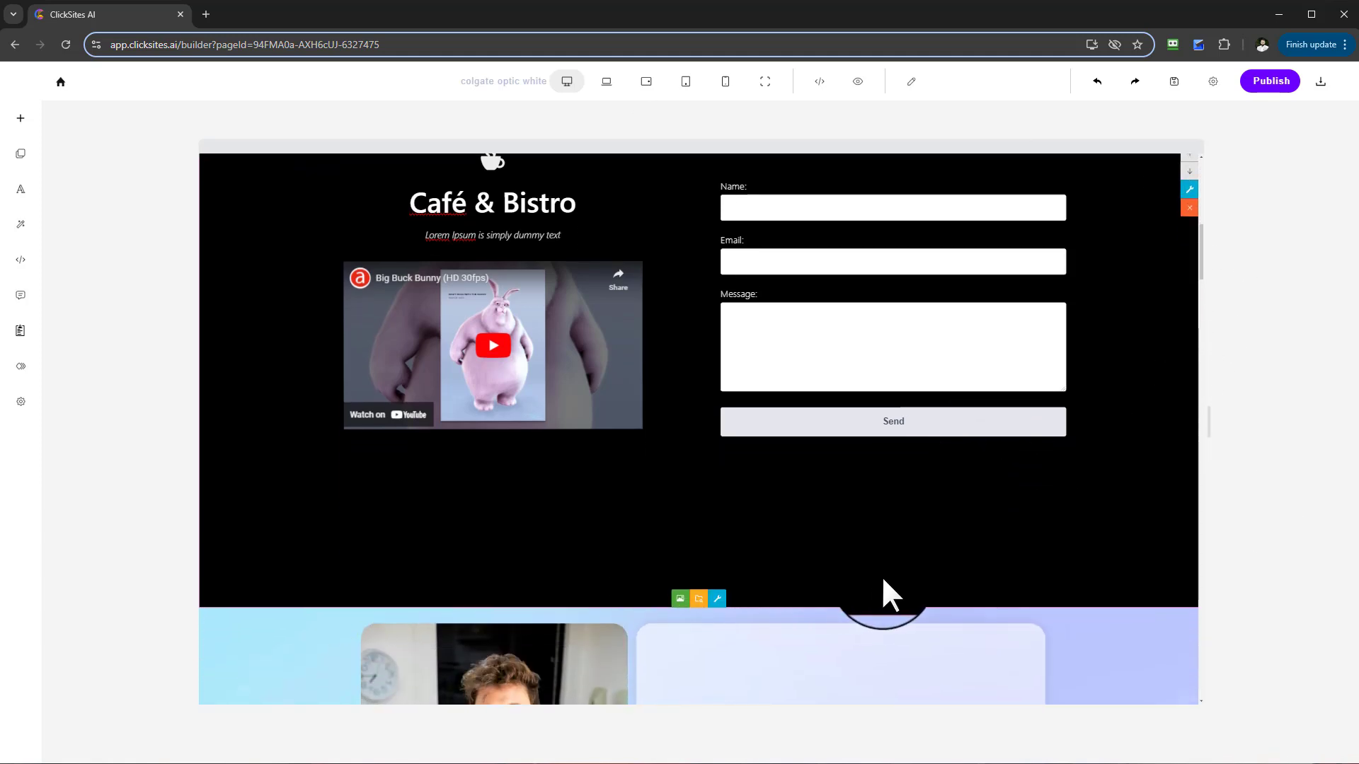
pyautogui.scroll(3, 637, 552)
pyautogui.scroll(-6, 484, 532)
pyautogui.click(20, 120)
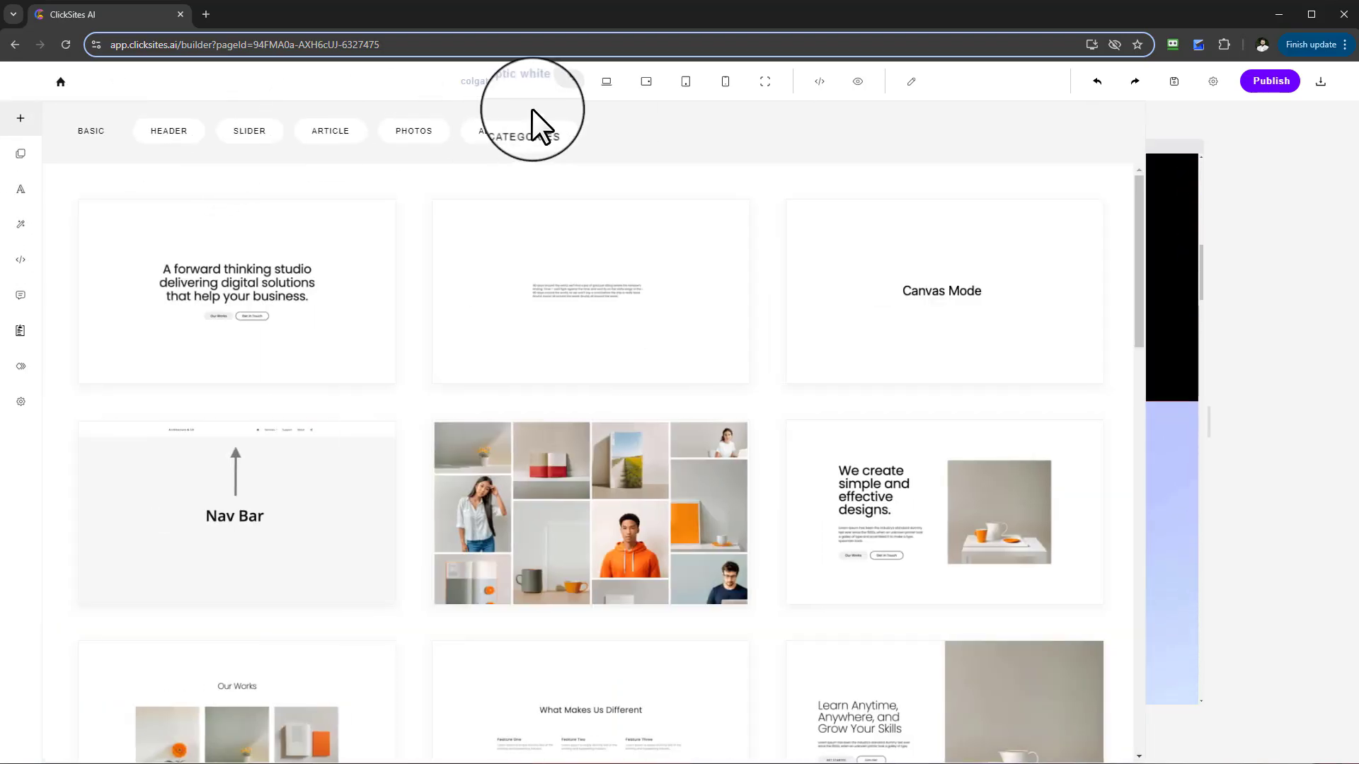
pyautogui.click(555, 132)
pyautogui.click(97, 133)
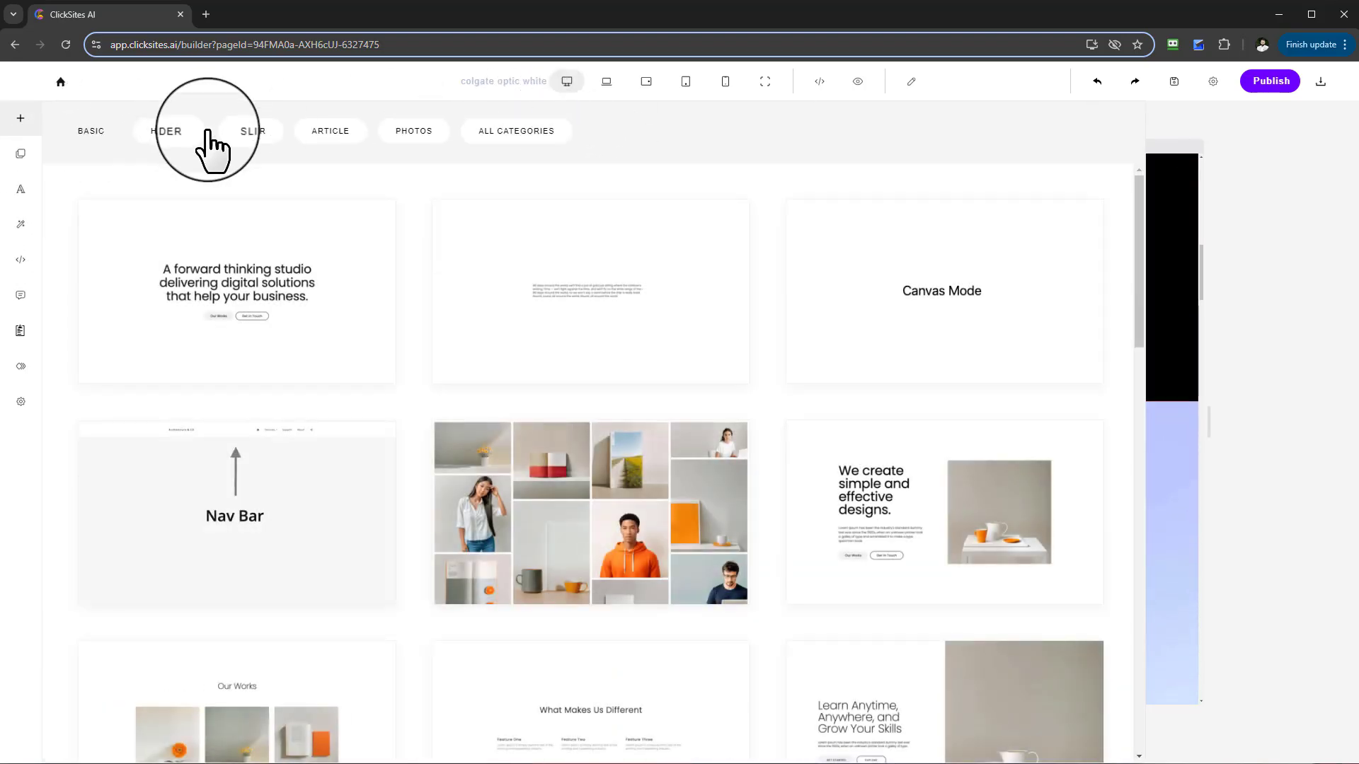
pyautogui.click(922, 287)
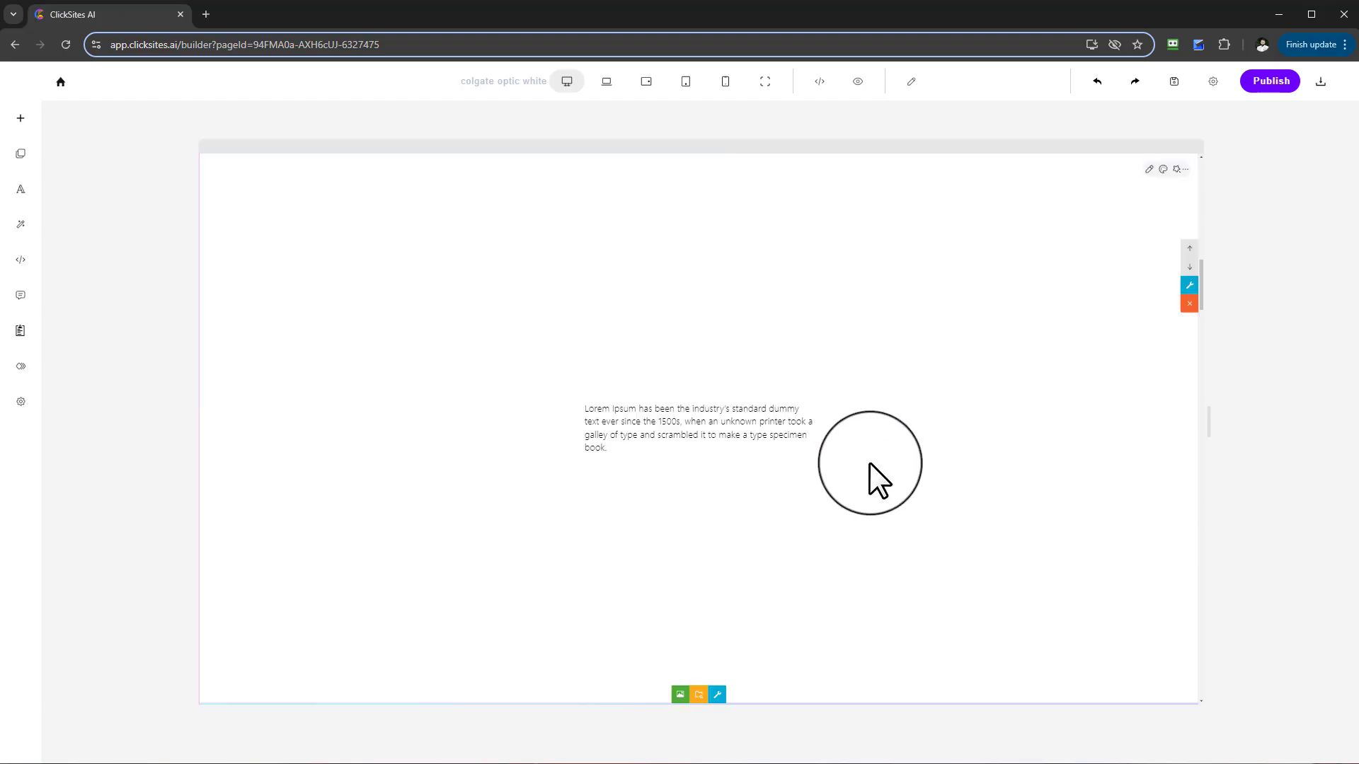
pyautogui.scroll(3, 1132, 373)
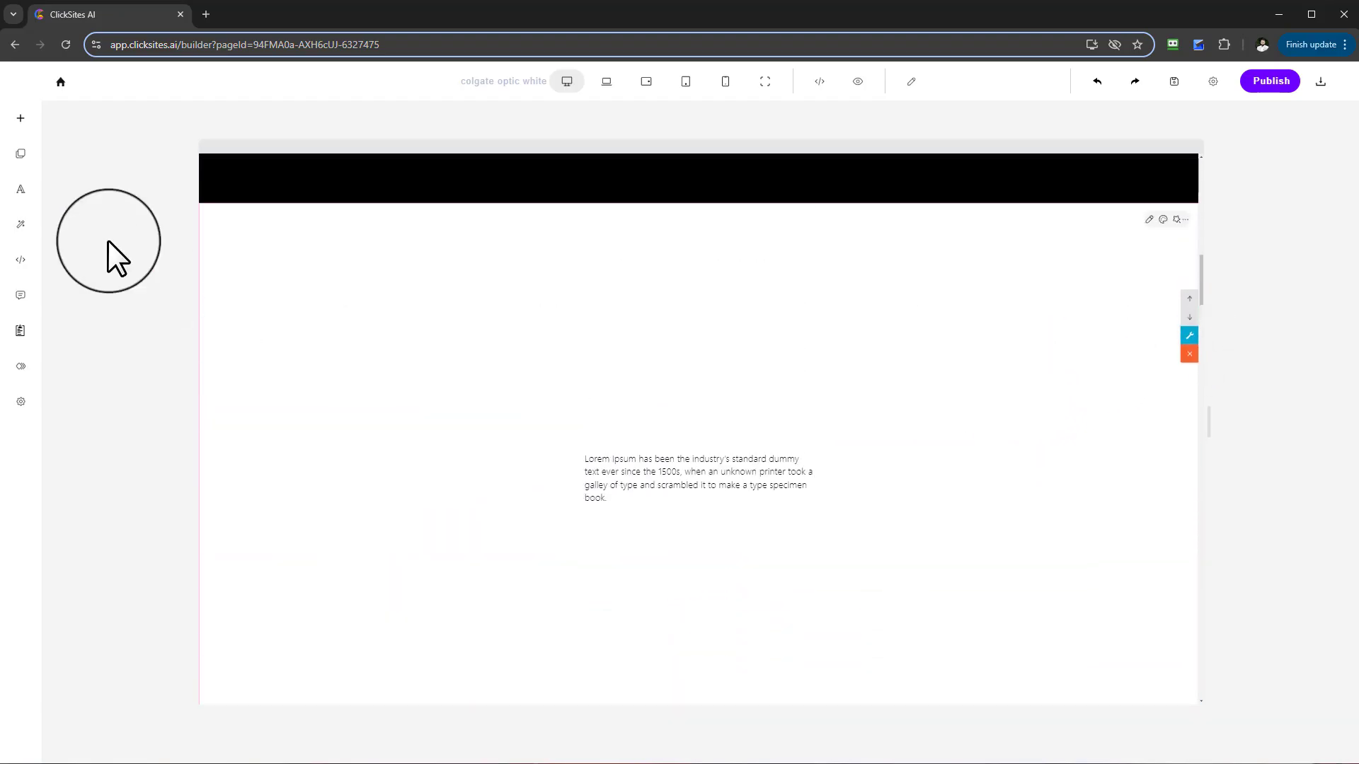
pyautogui.click(21, 118)
pyautogui.click(832, 289)
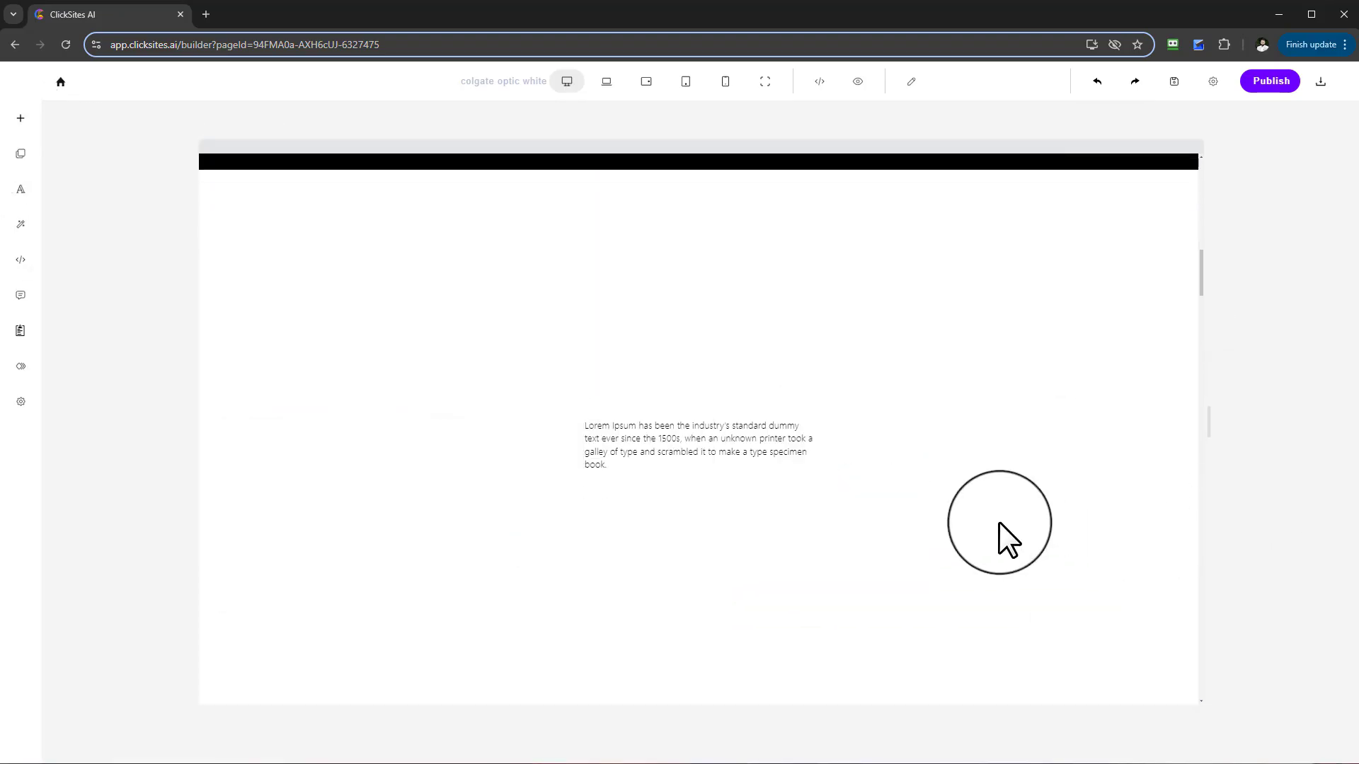
# Step: Review how the added canvas sections follow the black Café & Bistro section on the page
pyautogui.scroll(12, 942, 531)
pyautogui.scroll(-8, 841, 601)
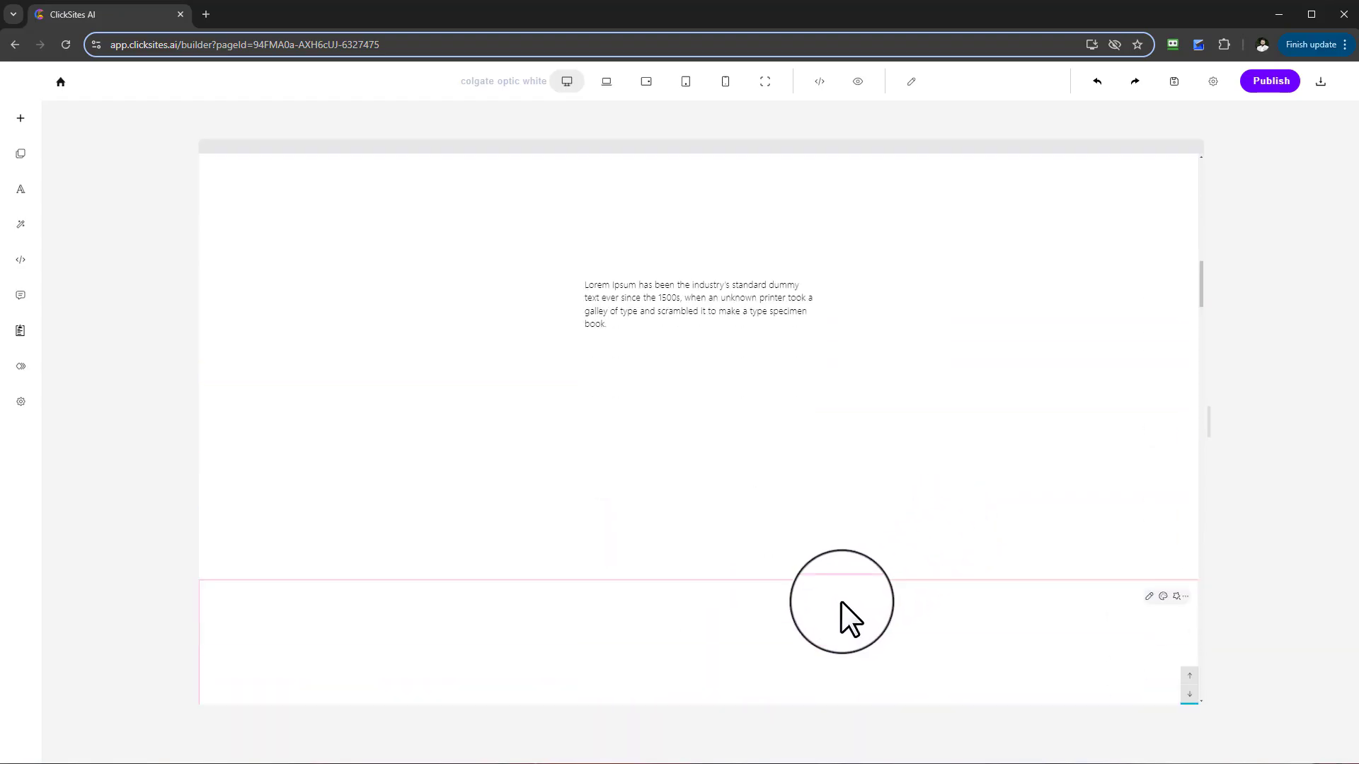
pyautogui.scroll(10, 948, 432)
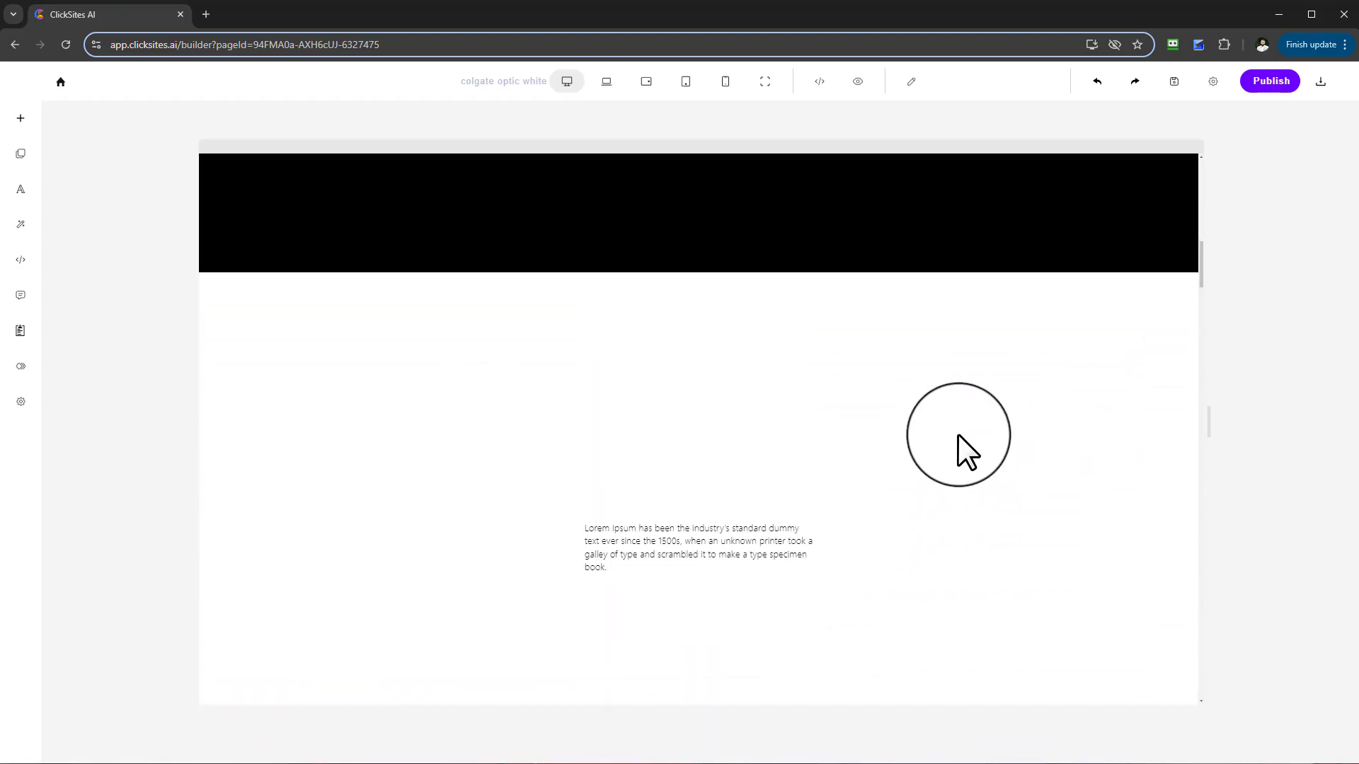
pyautogui.scroll(3, 967, 470)
pyautogui.scroll(-10, 970, 477)
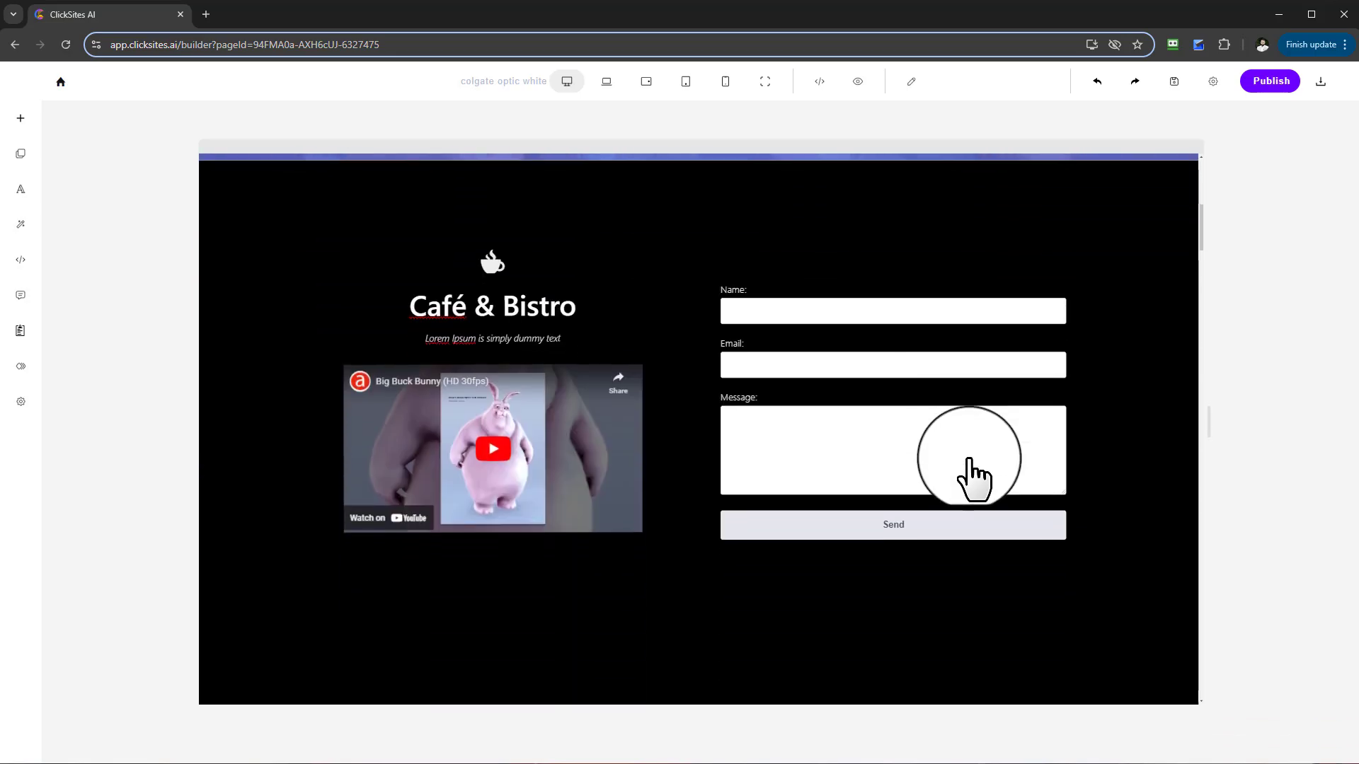
pyautogui.scroll(3, 555, 342)
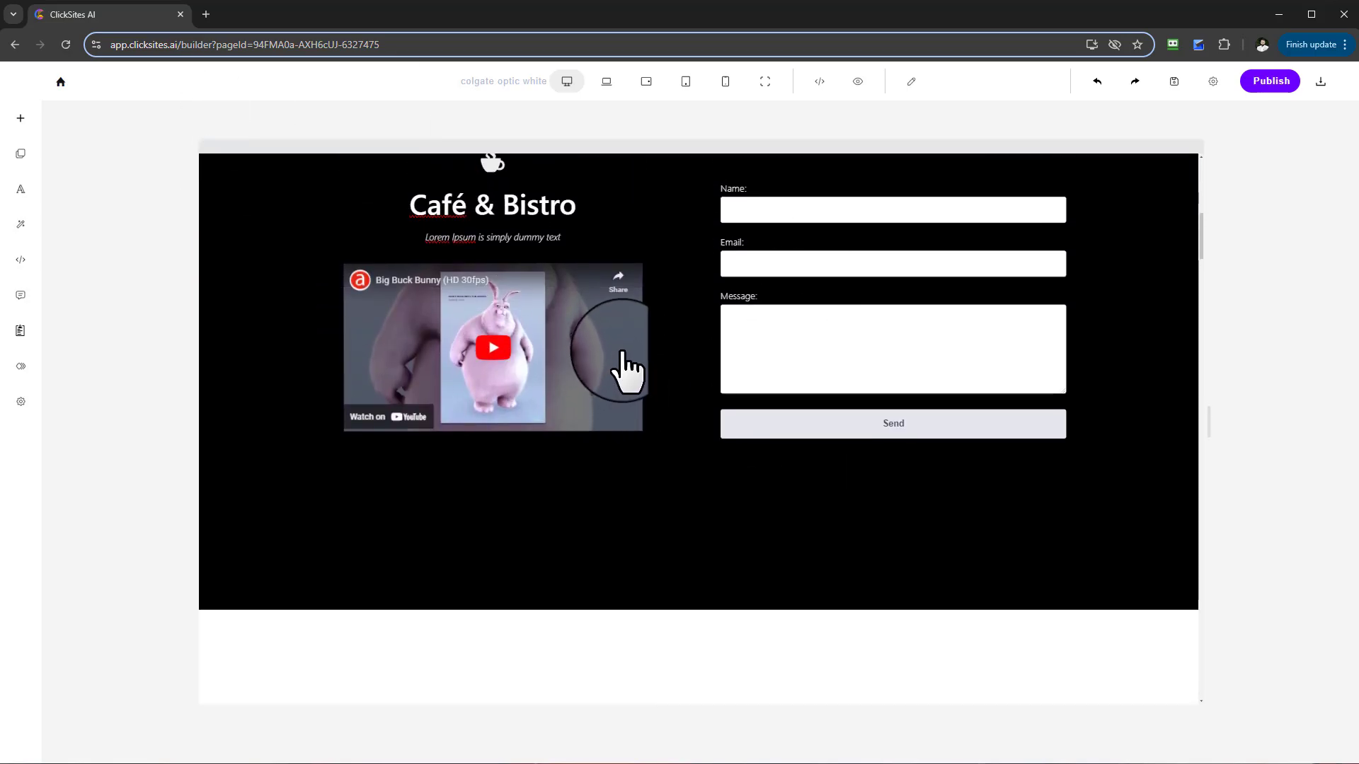
pyautogui.scroll(2, 623, 361)
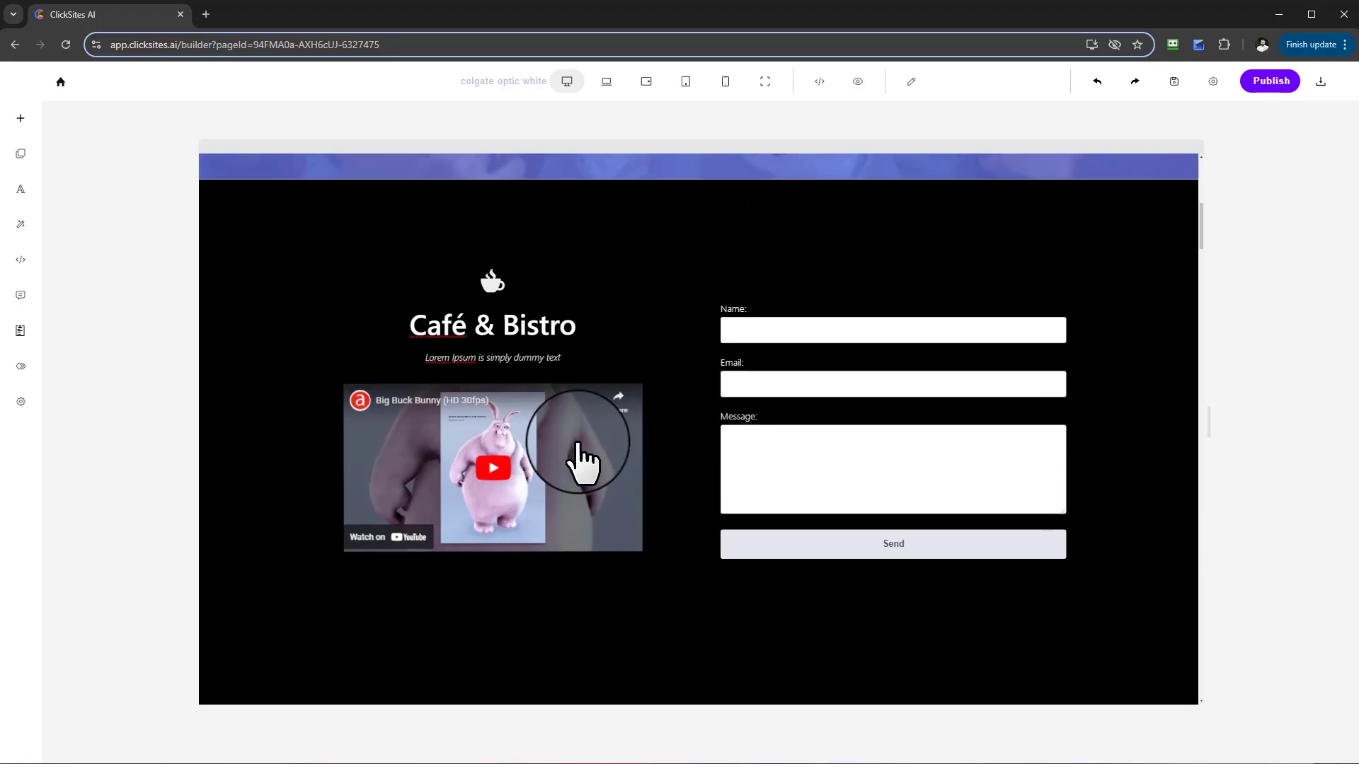
# Step: Move the Café & Bistro block close to the canvas's left edge and nudge the contact form slightly up and left
pyautogui.click(562, 382)
pyautogui.moveTo(488, 428)
pyautogui.mouseDown()
pyautogui.moveTo(531, 410)
pyautogui.moveTo(509, 414)
pyautogui.moveTo(527, 452)
pyautogui.moveTo(506, 443)
pyautogui.mouseUp()
pyautogui.moveTo(895, 451)
pyautogui.mouseDown()
pyautogui.moveTo(880, 465)
pyautogui.moveTo(819, 425)
pyautogui.moveTo(889, 438)
pyautogui.mouseUp()
pyautogui.click(551, 519)
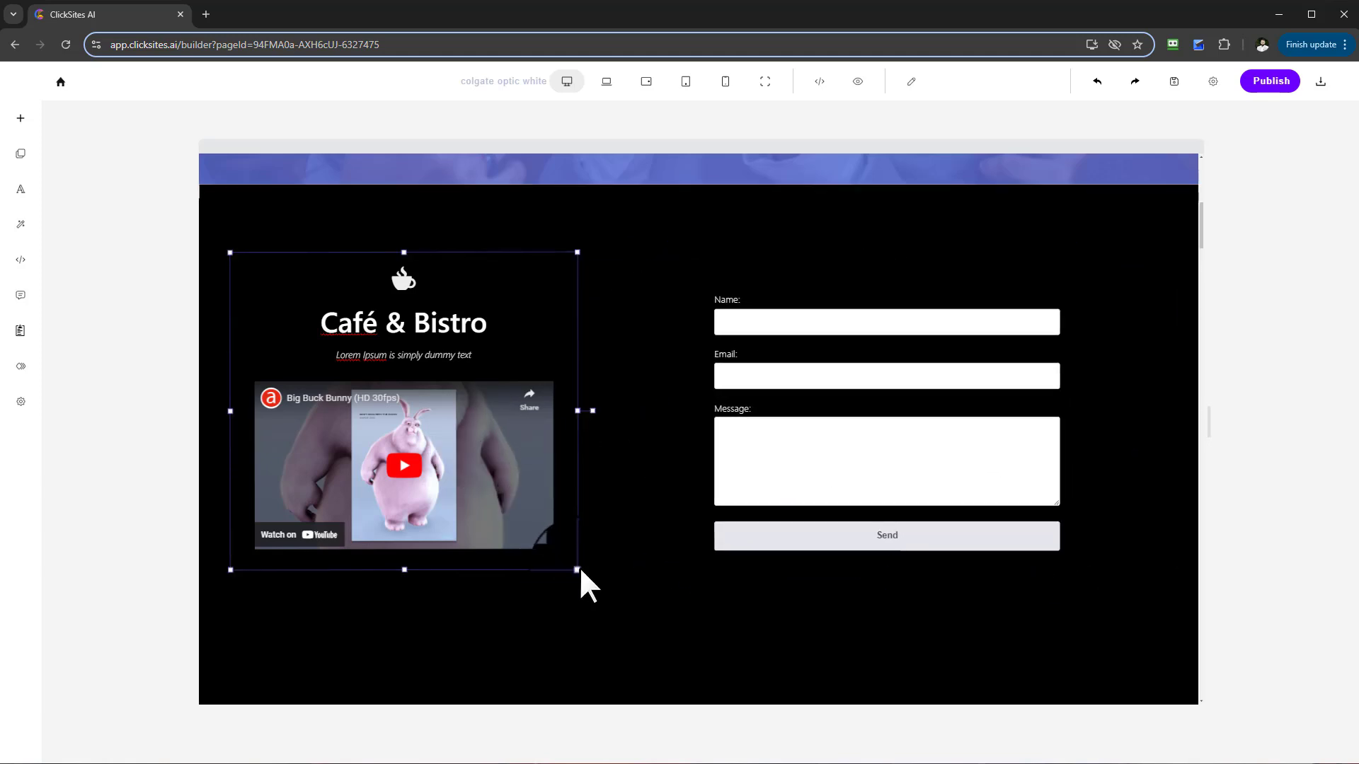
# Step: Enlarge the Café & Bistro block from its lower-right corner until it nearly reaches the contact form
pyautogui.click(581, 570)
pyautogui.click(538, 547)
pyautogui.moveTo(570, 567); pyautogui.dragTo(632, 593)
pyautogui.click(551, 547)
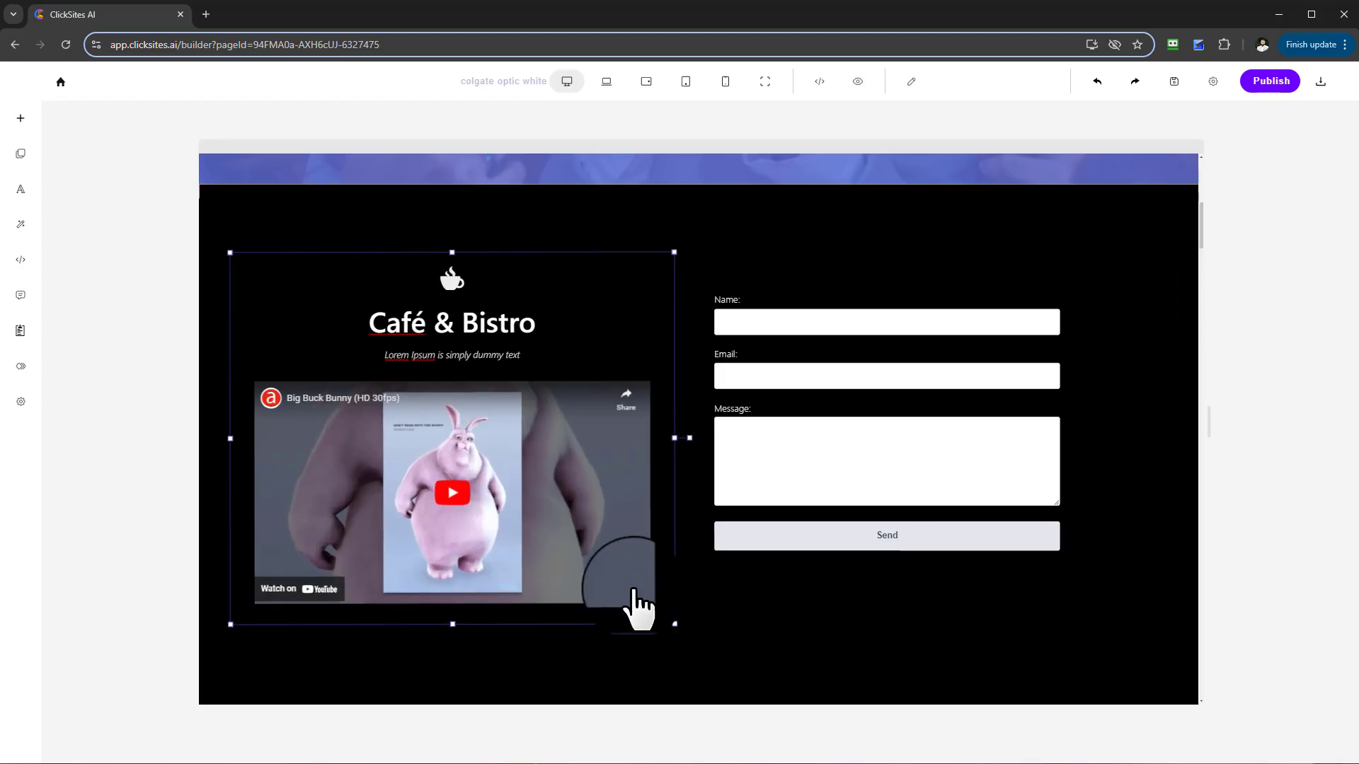
# Step: Shift the contact form right and the Café & Bistro block up, centering the two blocks vertically beside each other
pyautogui.moveTo(808, 484); pyautogui.dragTo(840, 479)
pyautogui.moveTo(546, 414); pyautogui.dragTo(549, 405)
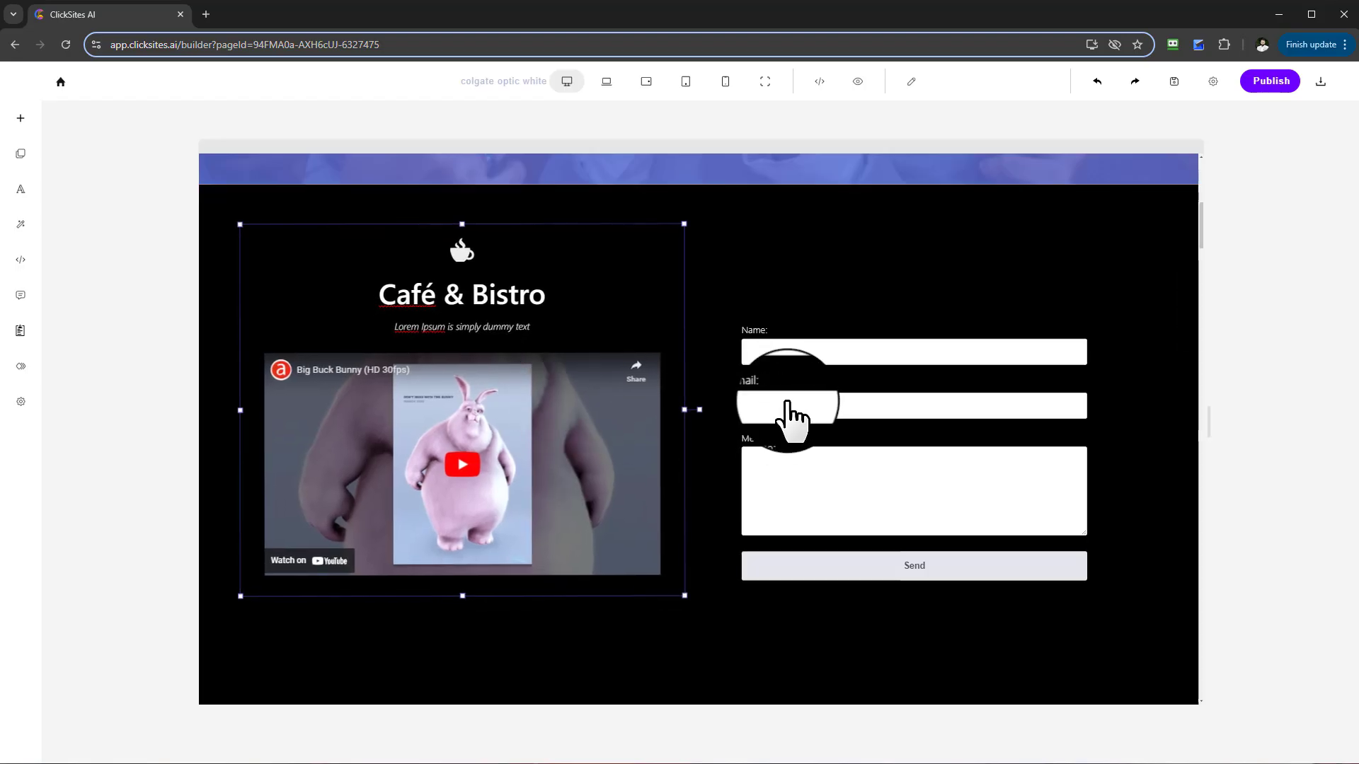
pyautogui.click(825, 434)
pyautogui.moveTo(826, 434); pyautogui.dragTo(825, 403)
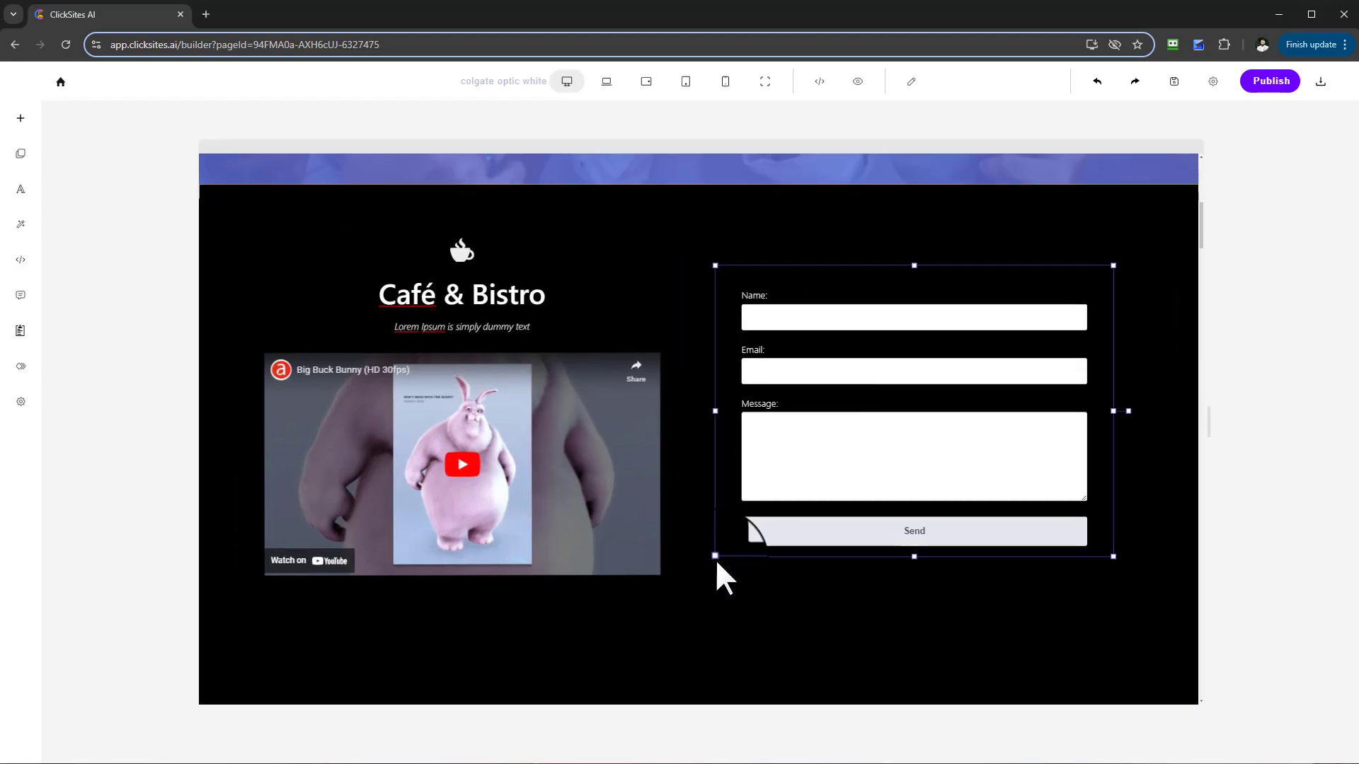
# Step: Widen the contact form slightly from its lower-left corner toward the Café & Bistro video block
pyautogui.moveTo(717, 558); pyautogui.dragTo(702, 608)
pyautogui.rightClick(727, 618)
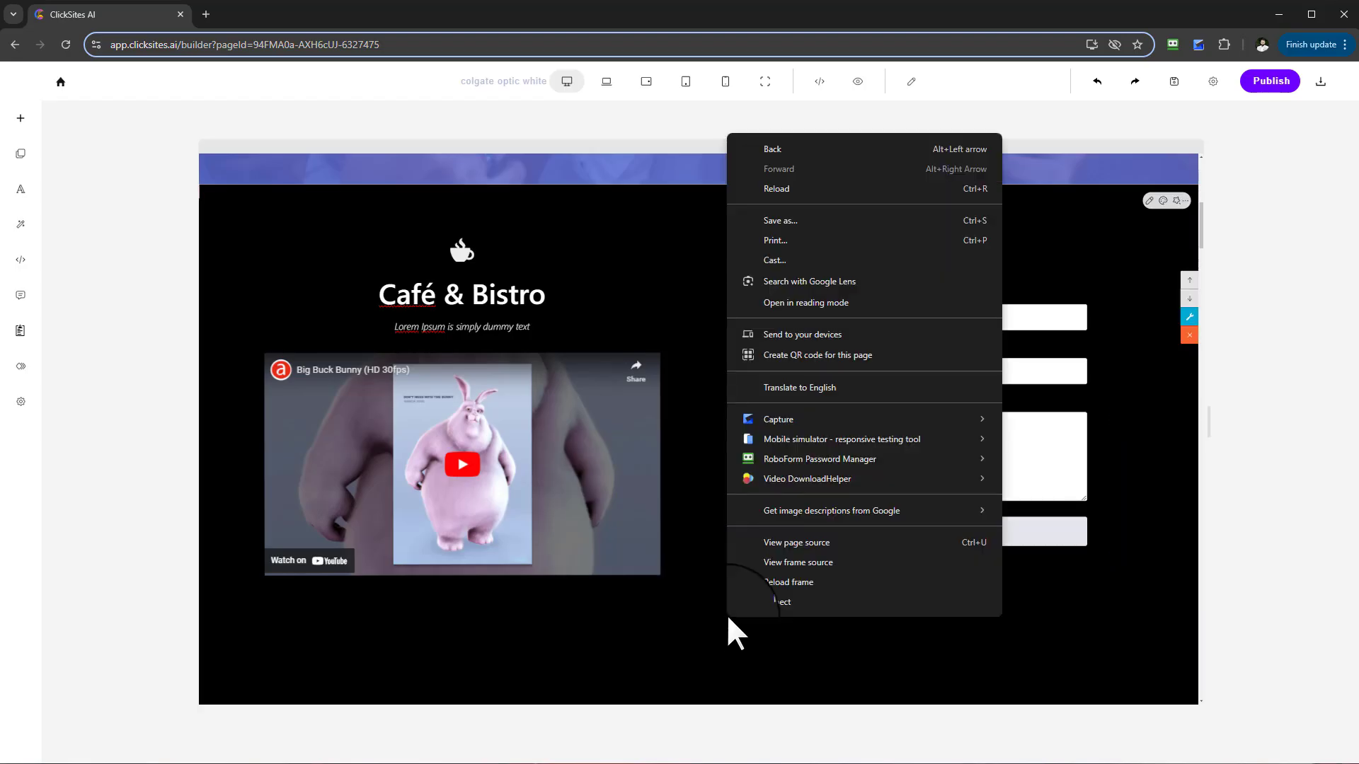
pyautogui.click(631, 590)
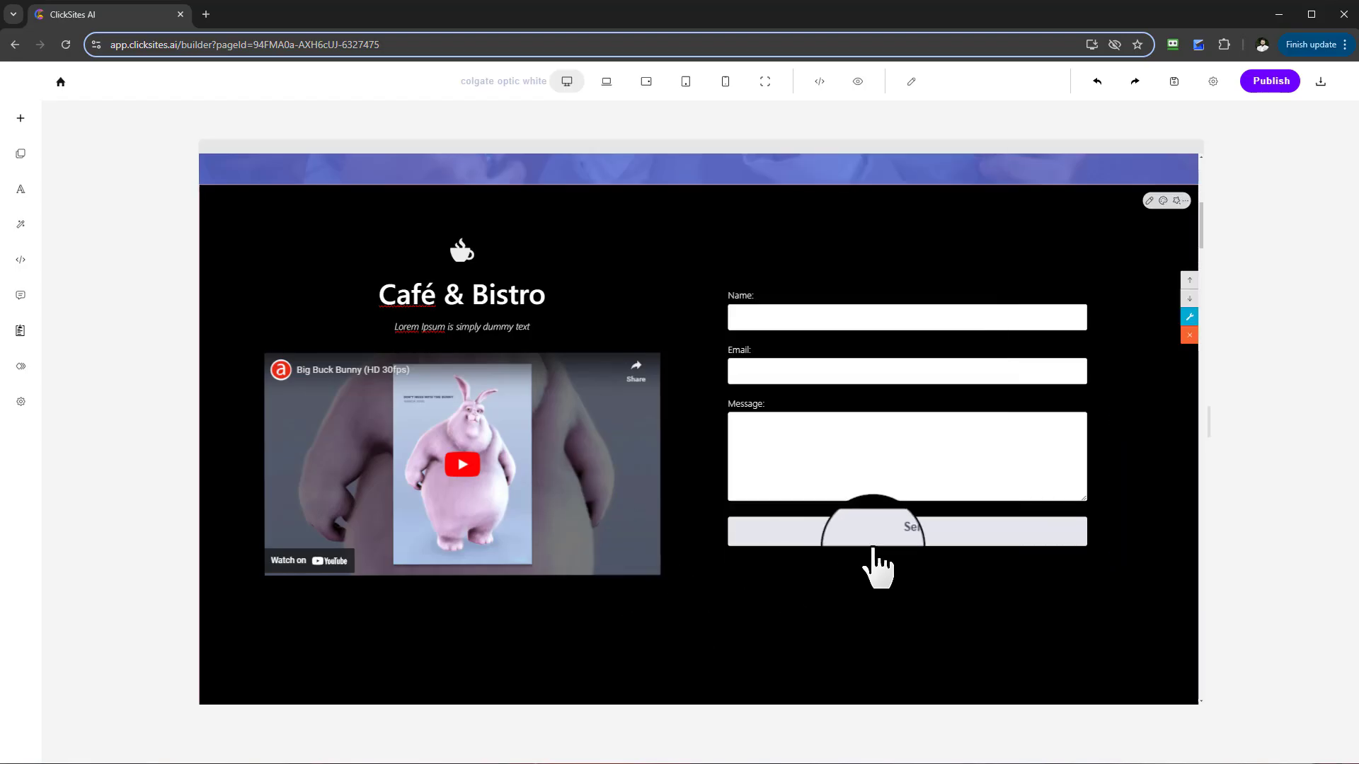
# Step: Review the layout of the Café & Bistro video beside the contact form within the black canvas section
pyautogui.scroll(-1, 873, 559)
pyautogui.scroll(3, 878, 560)
pyautogui.scroll(-3, 895, 574)
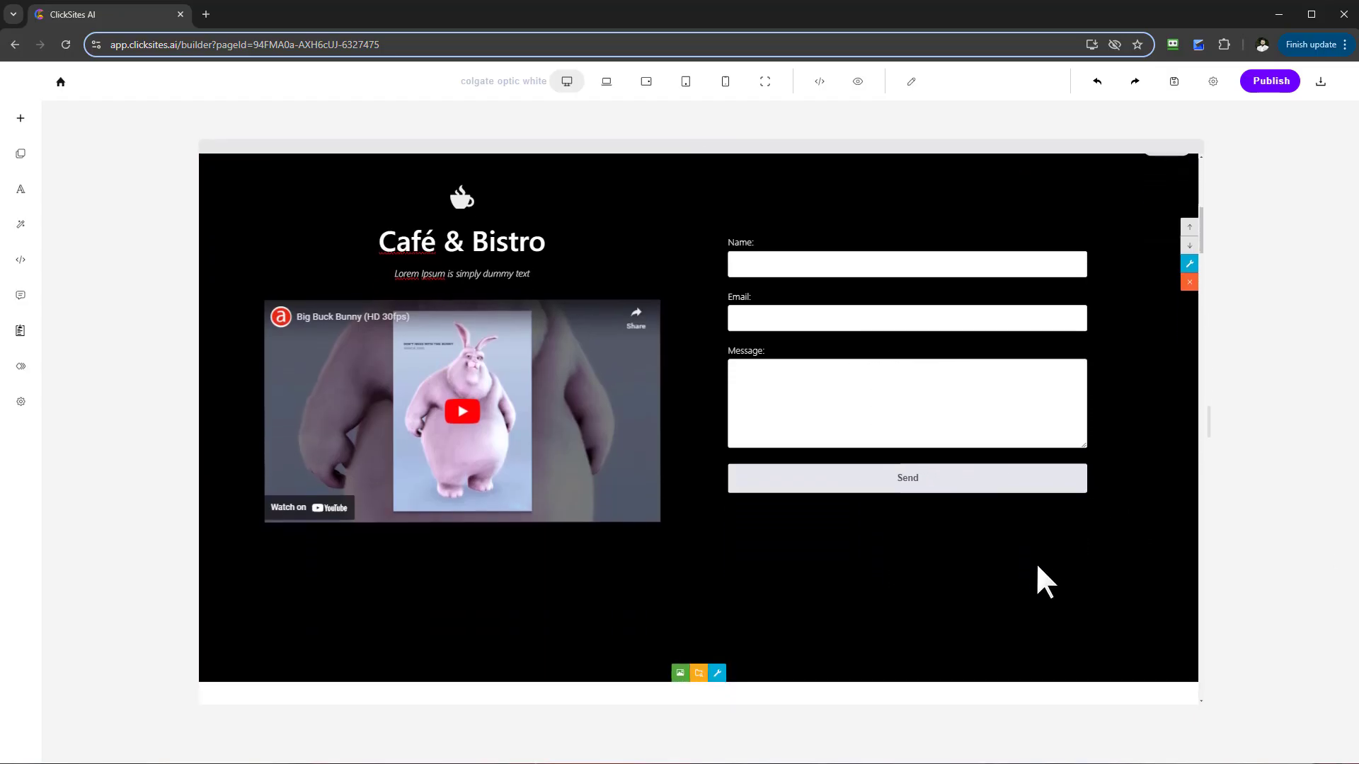
pyautogui.scroll(-2, 1038, 576)
pyautogui.scroll(2, 1055, 555)
pyautogui.scroll(1, 931, 434)
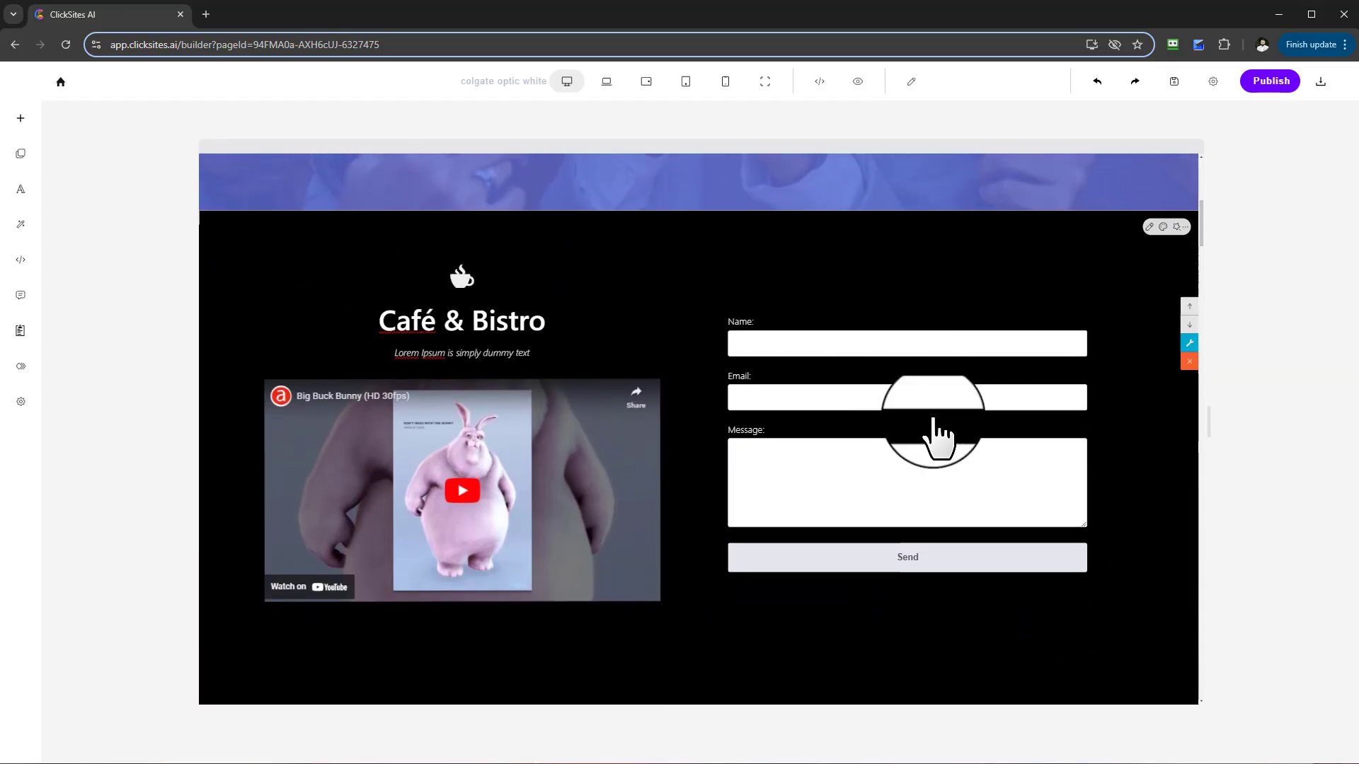
pyautogui.scroll(-2, 946, 455)
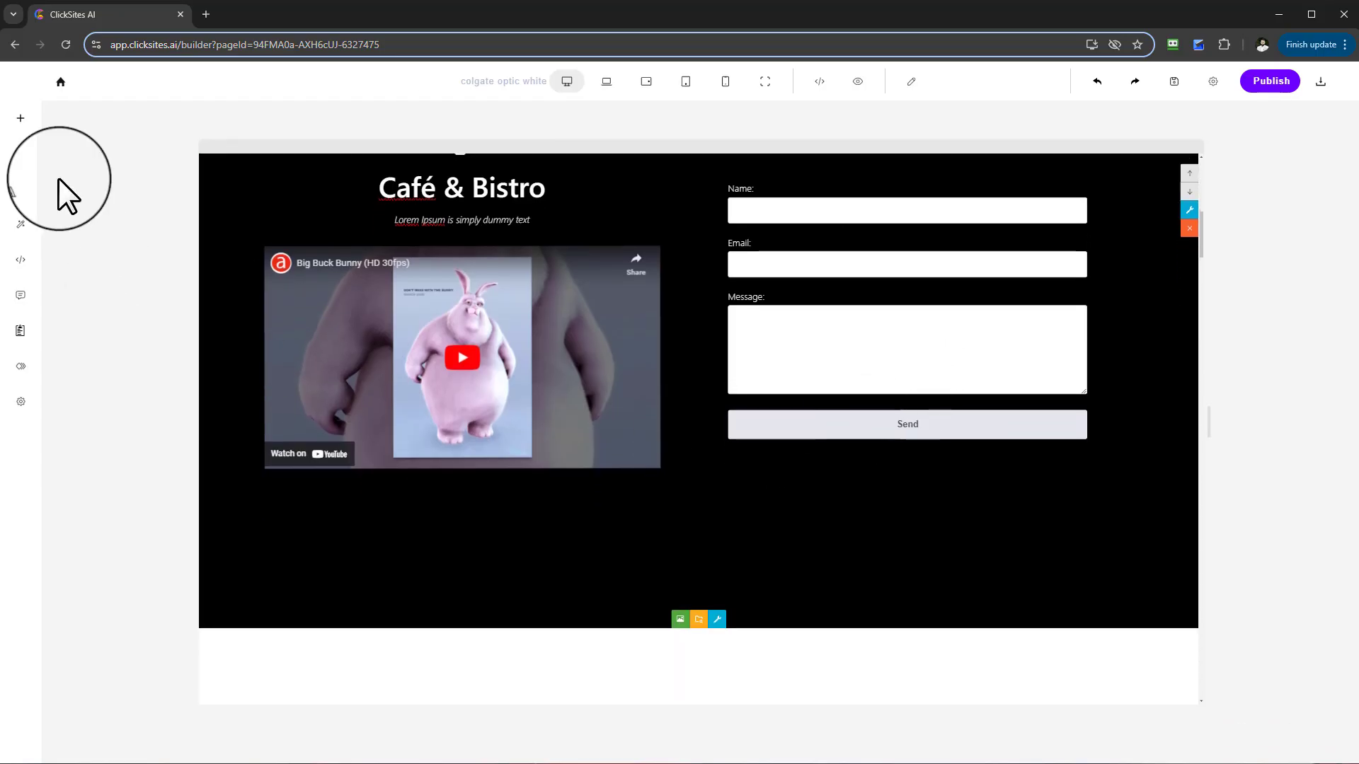
# Step: Look at the basic section templates available to add, including Canvas Mode, and return to the Café & Bistro section without adding one
pyautogui.click(21, 118)
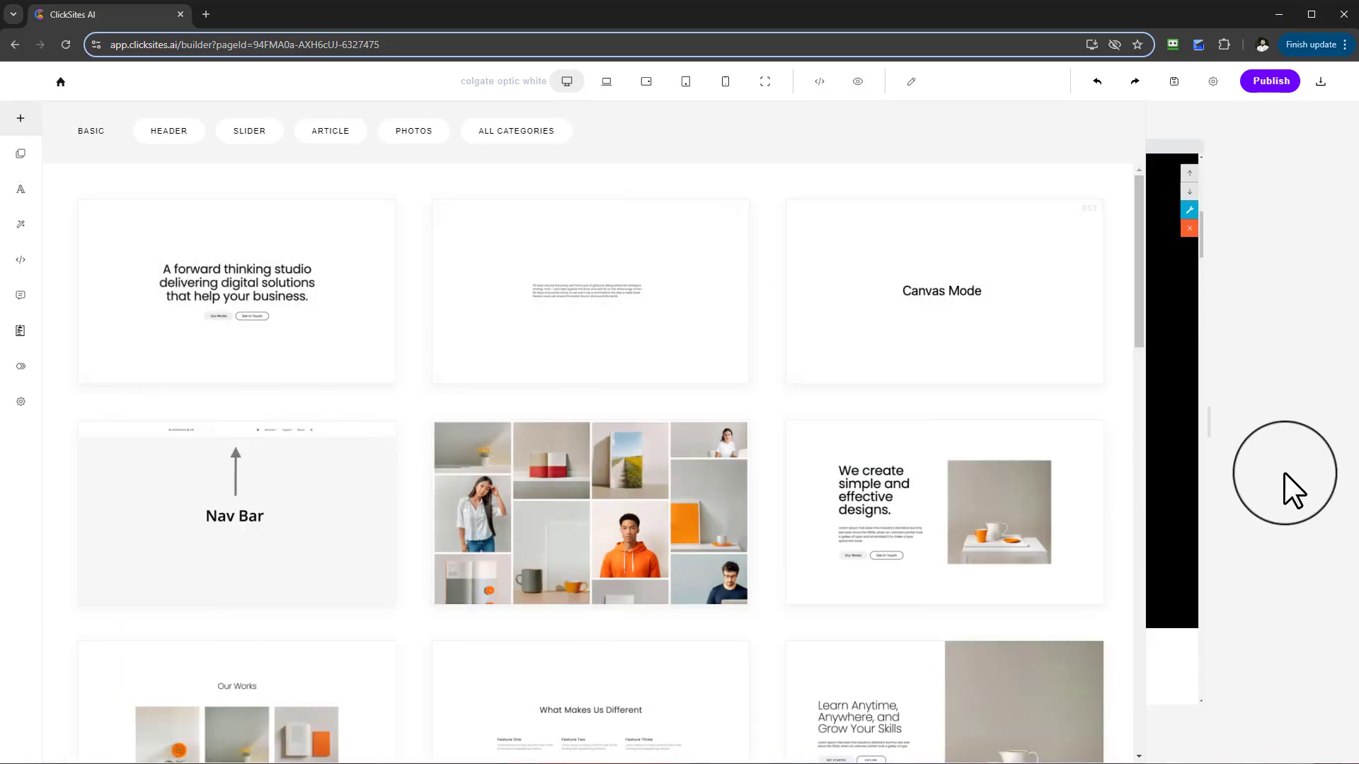
pyautogui.click(1170, 472)
pyautogui.scroll(2, 1178, 474)
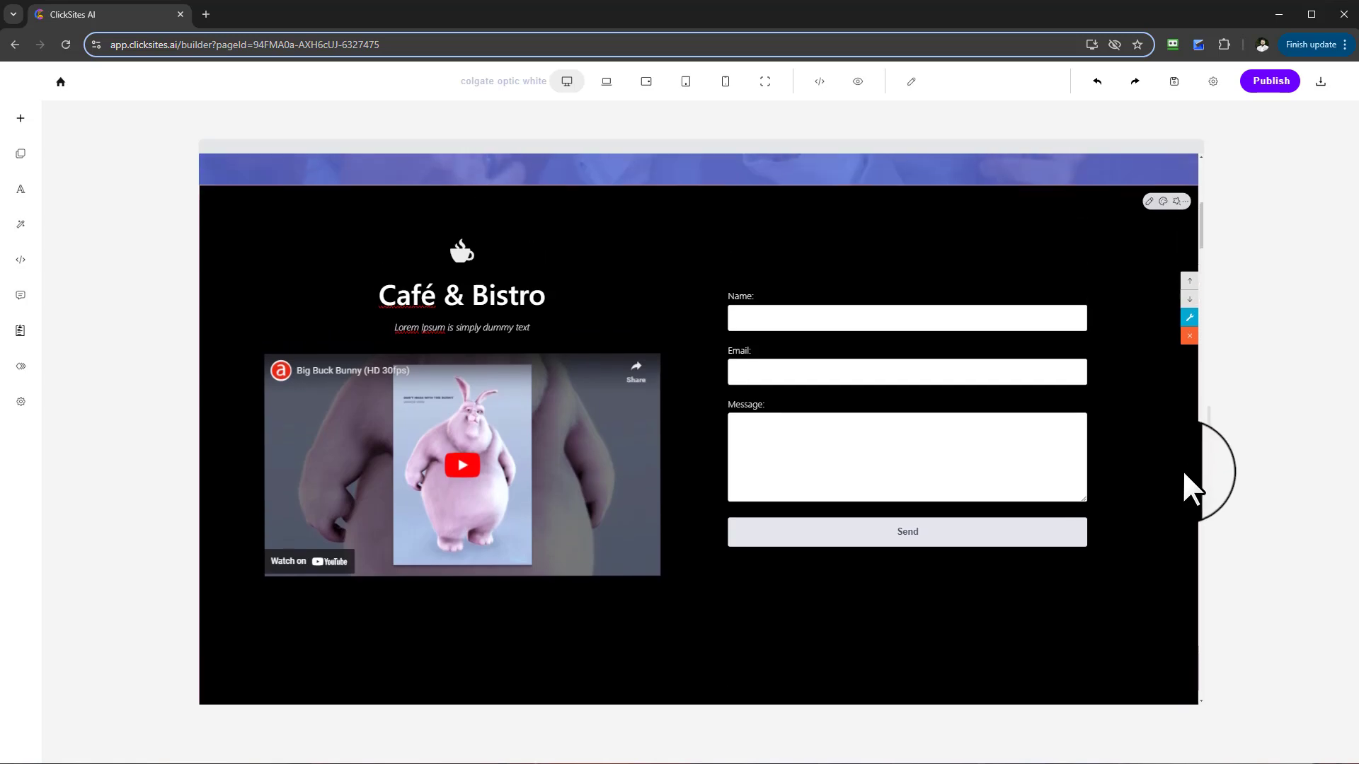
pyautogui.scroll(-2, 1186, 471)
pyautogui.scroll(-1, 1184, 467)
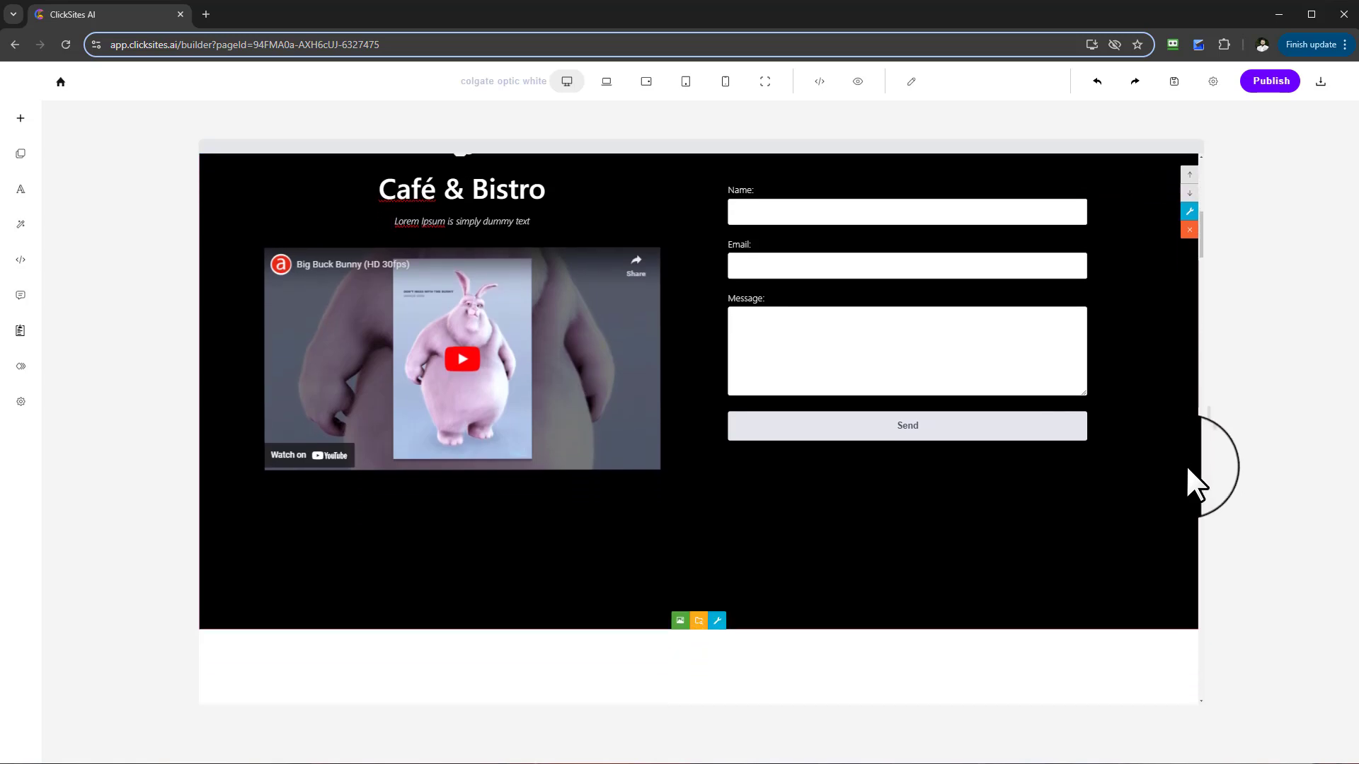